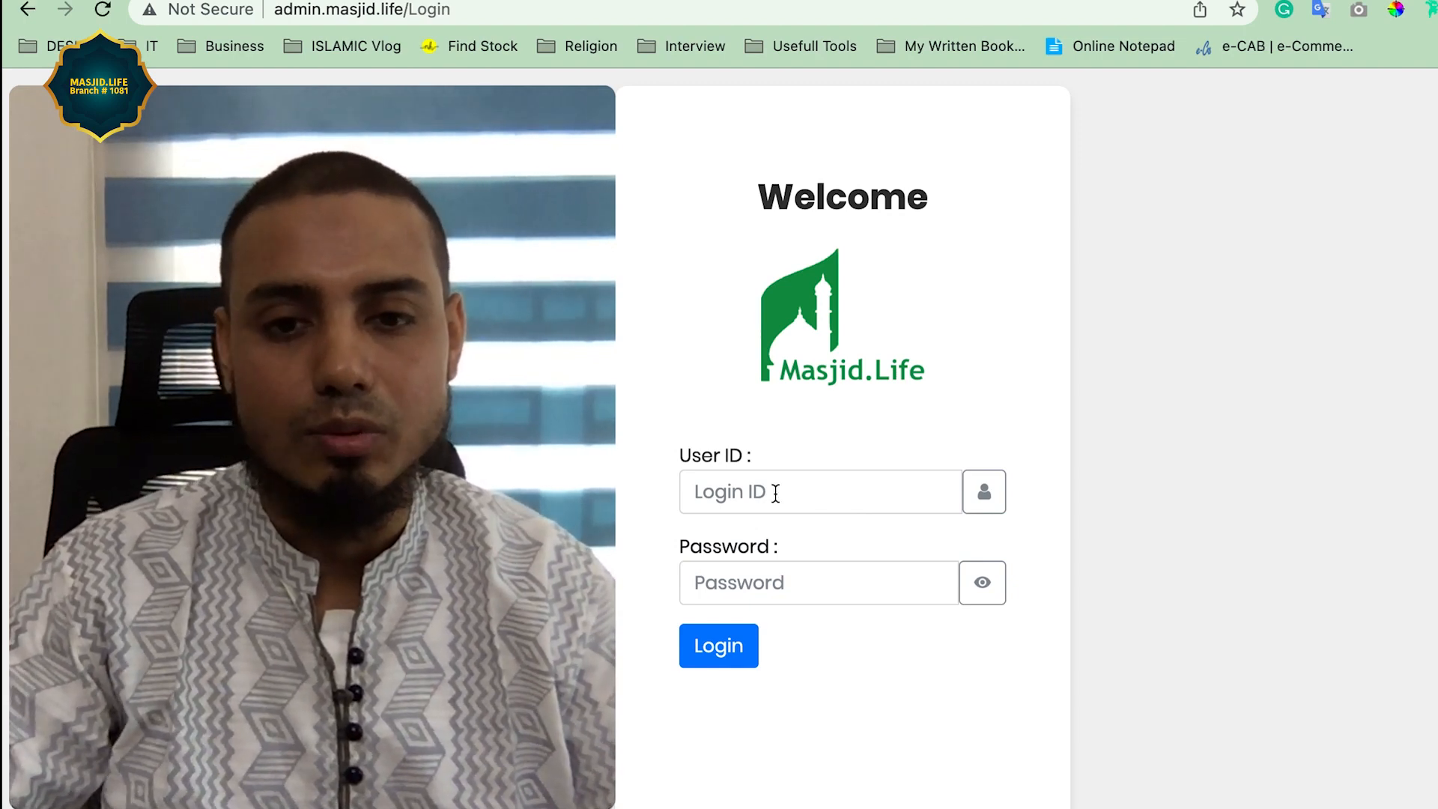
Enter the account's user ID in the Masjid.Life admin login form.
left_click(764, 498)
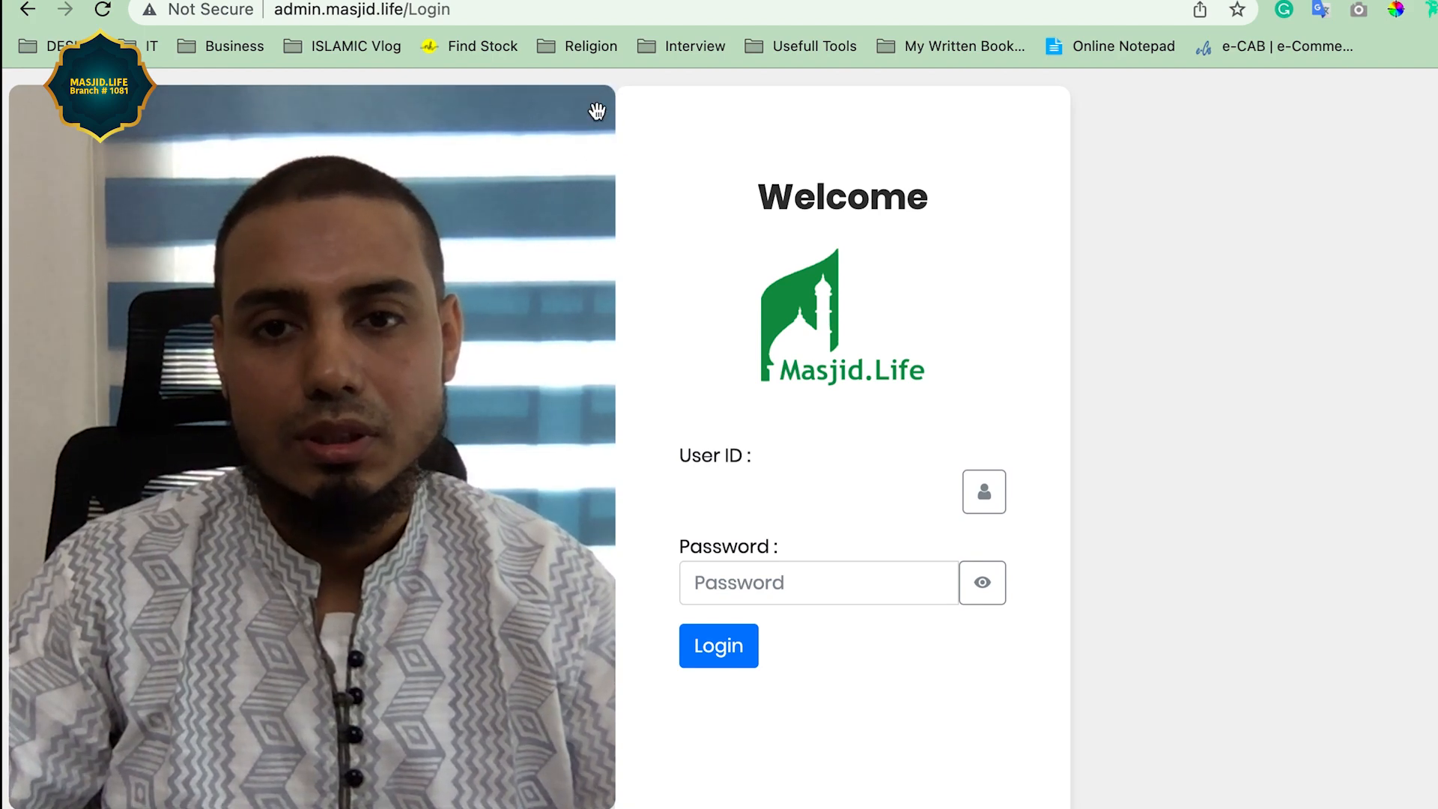
left_click_drag(612, 91, 157, 715)
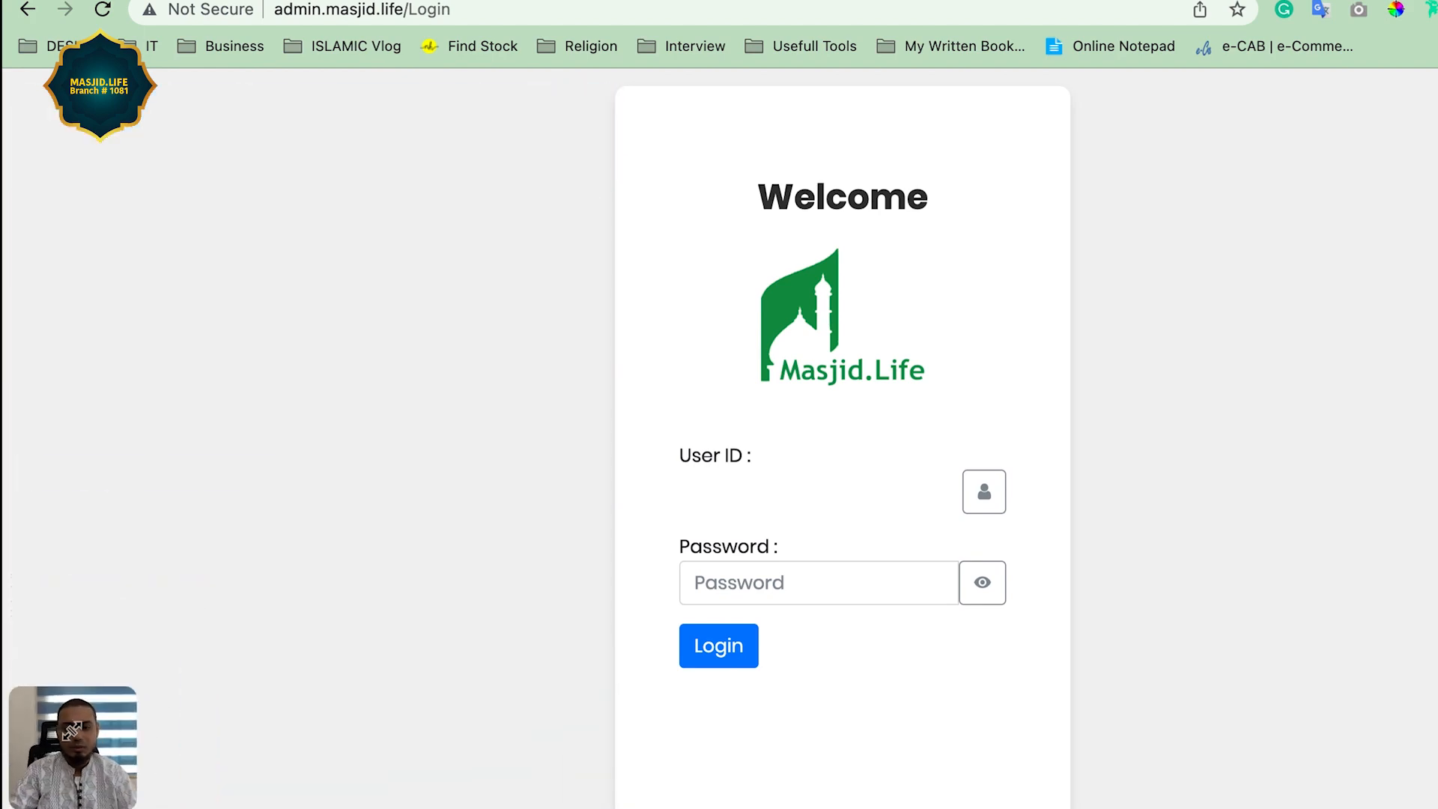
left_click(735, 483)
type("0")
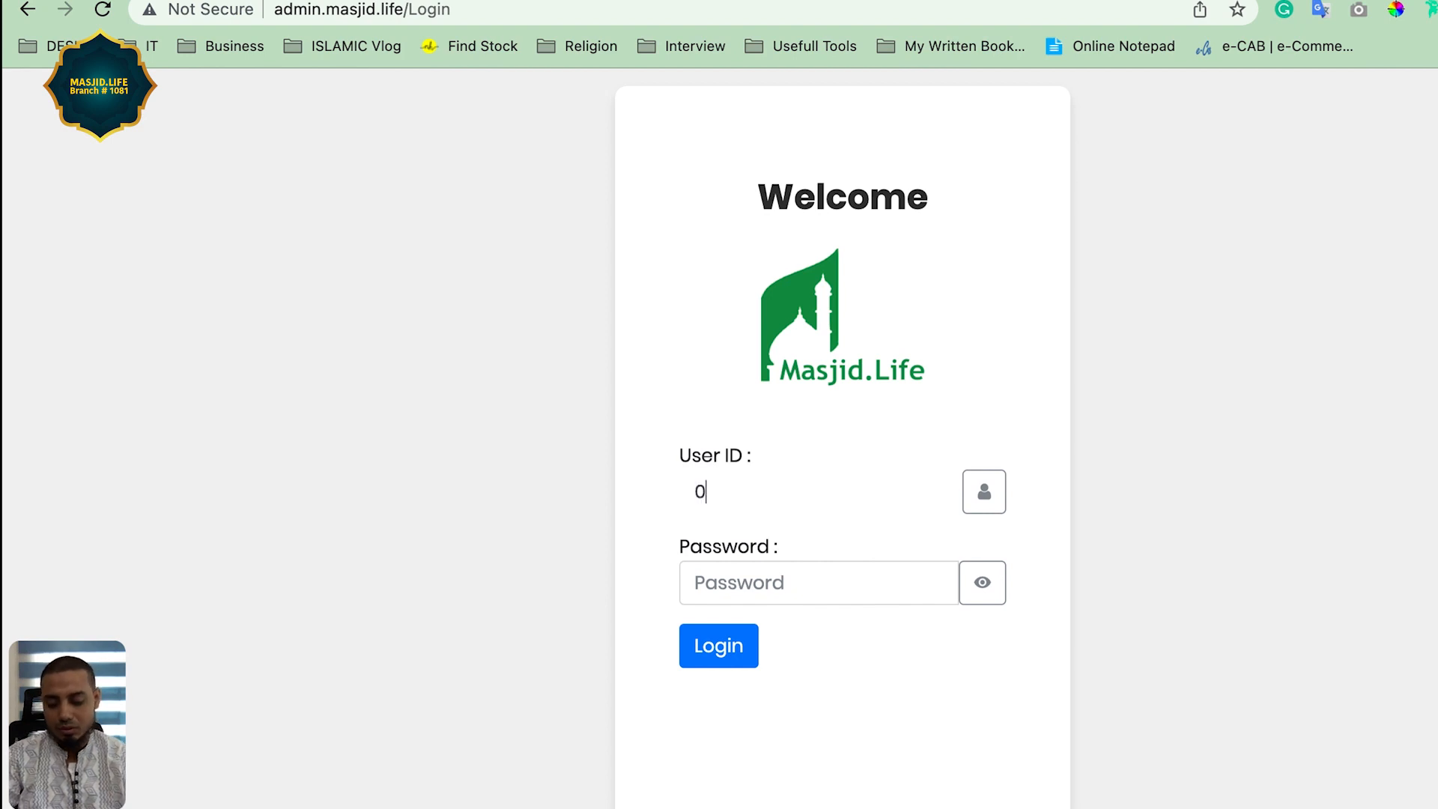
type("18")
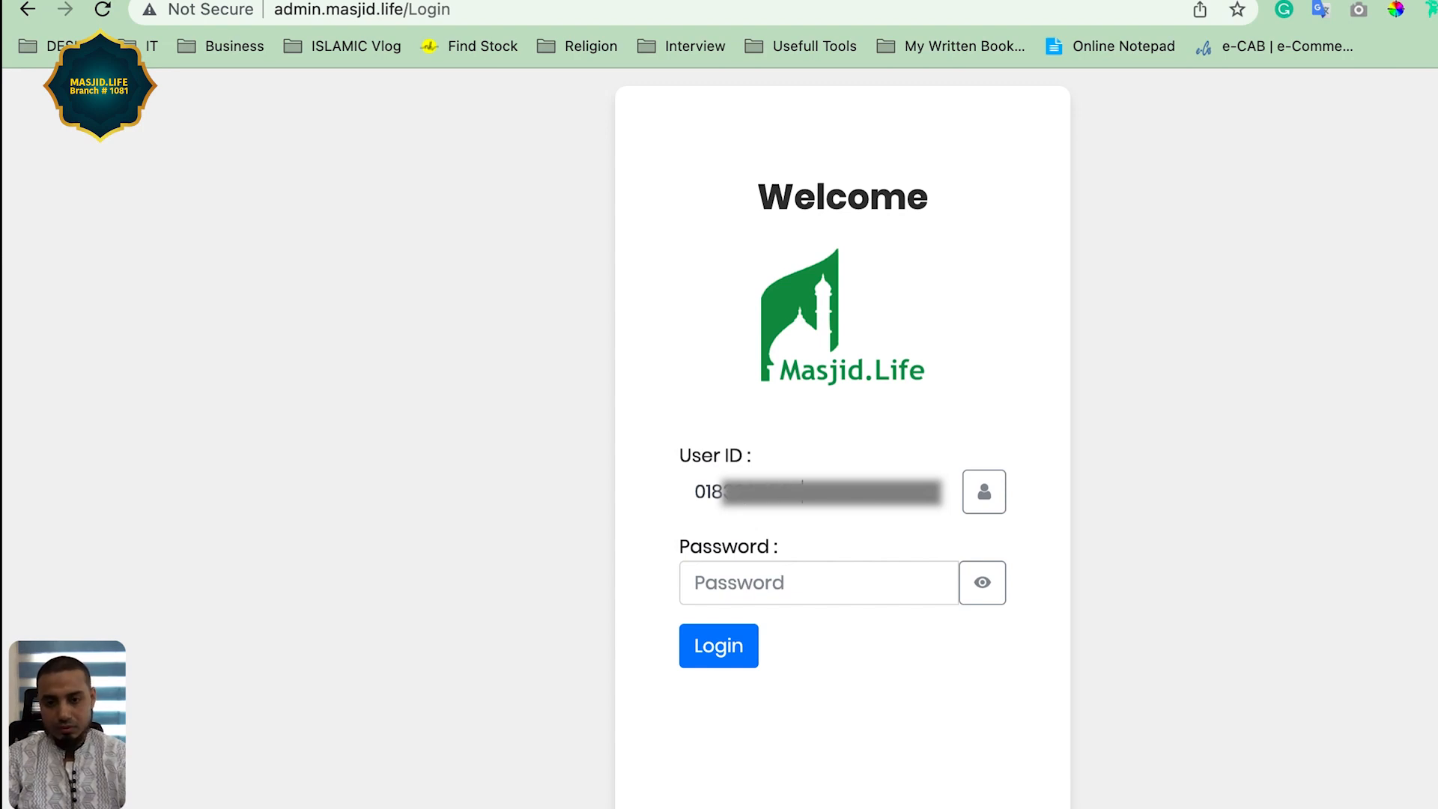
Enter the account password, reveal it for checking, and log in to the admin panel.
left_click(747, 577)
type("******")
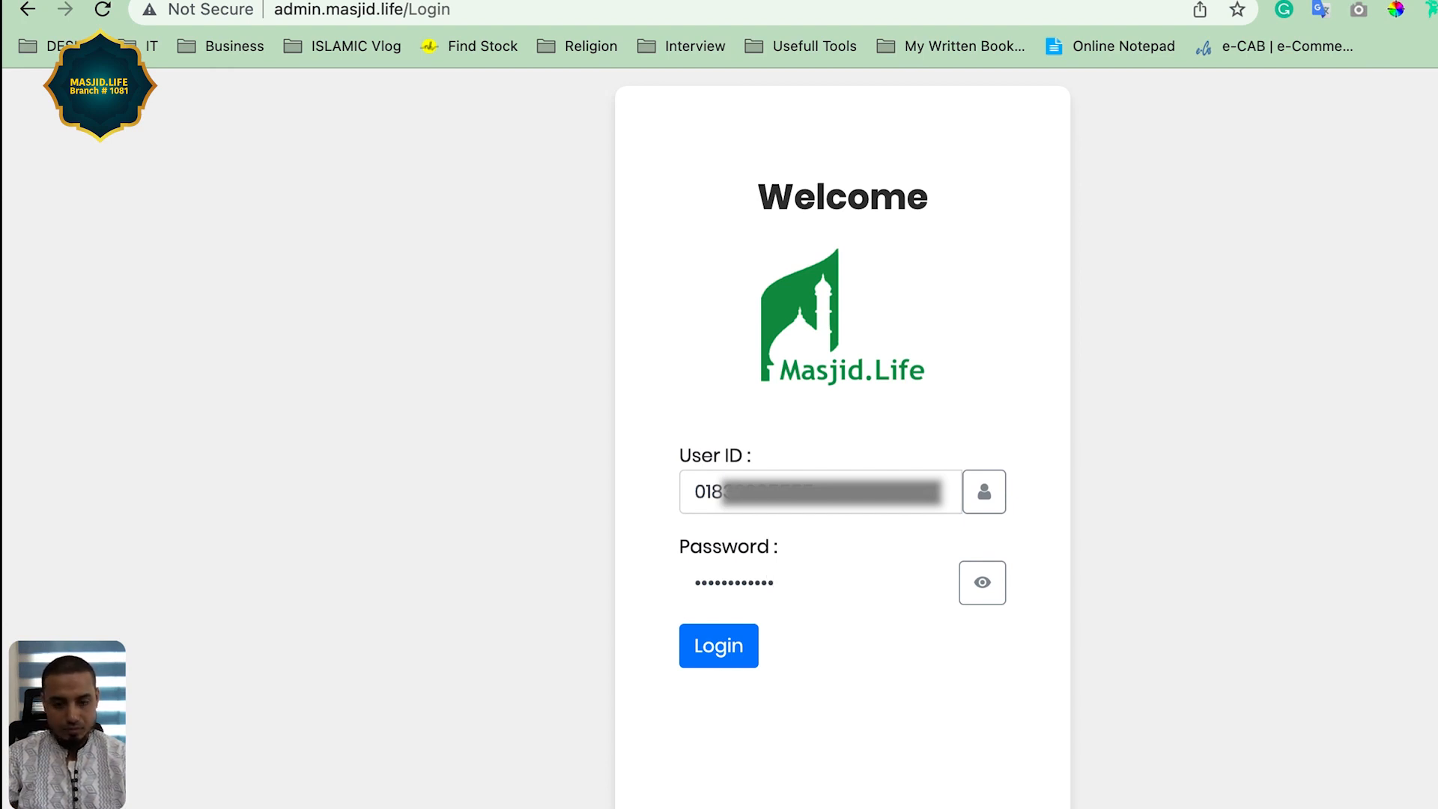
left_click(982, 581)
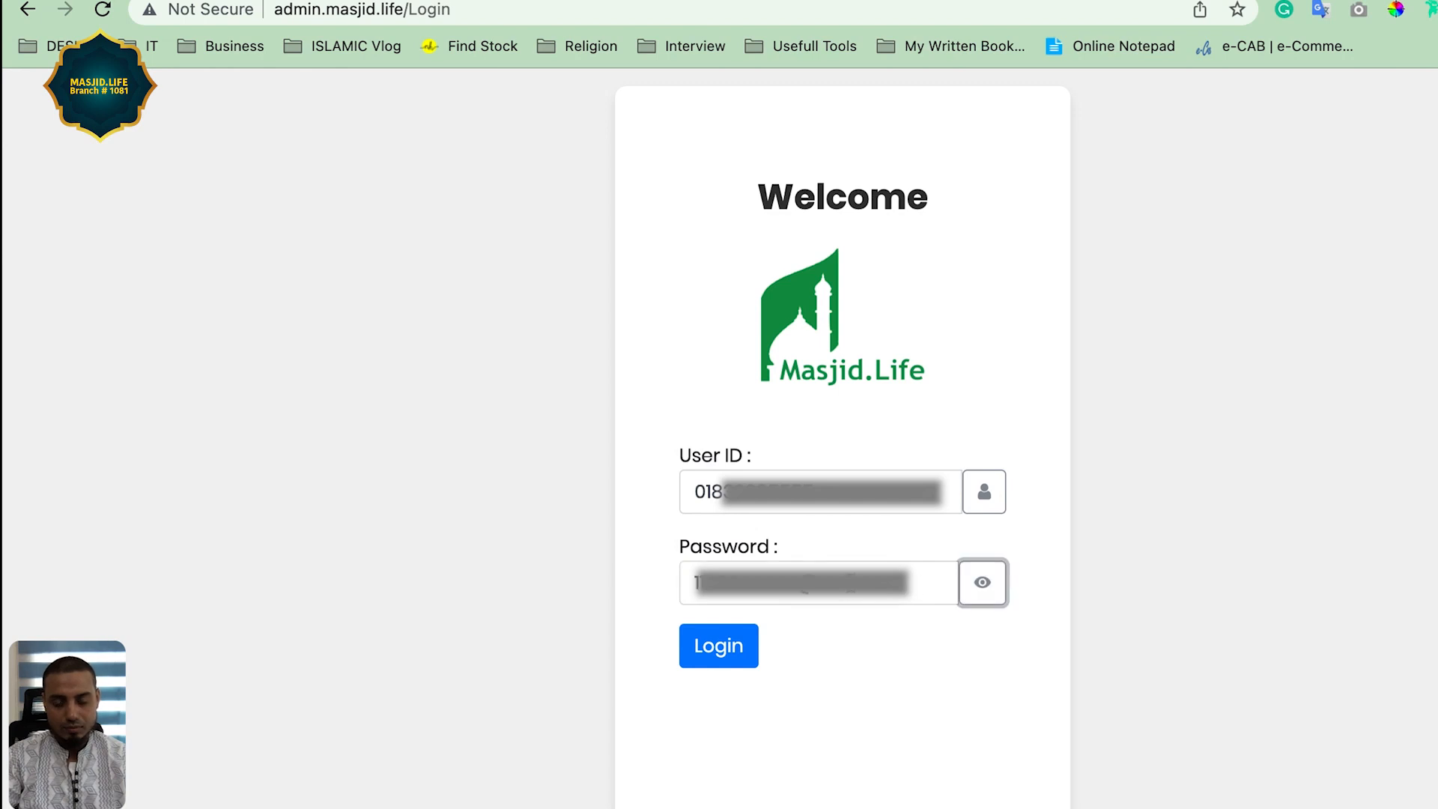
left_click(733, 649)
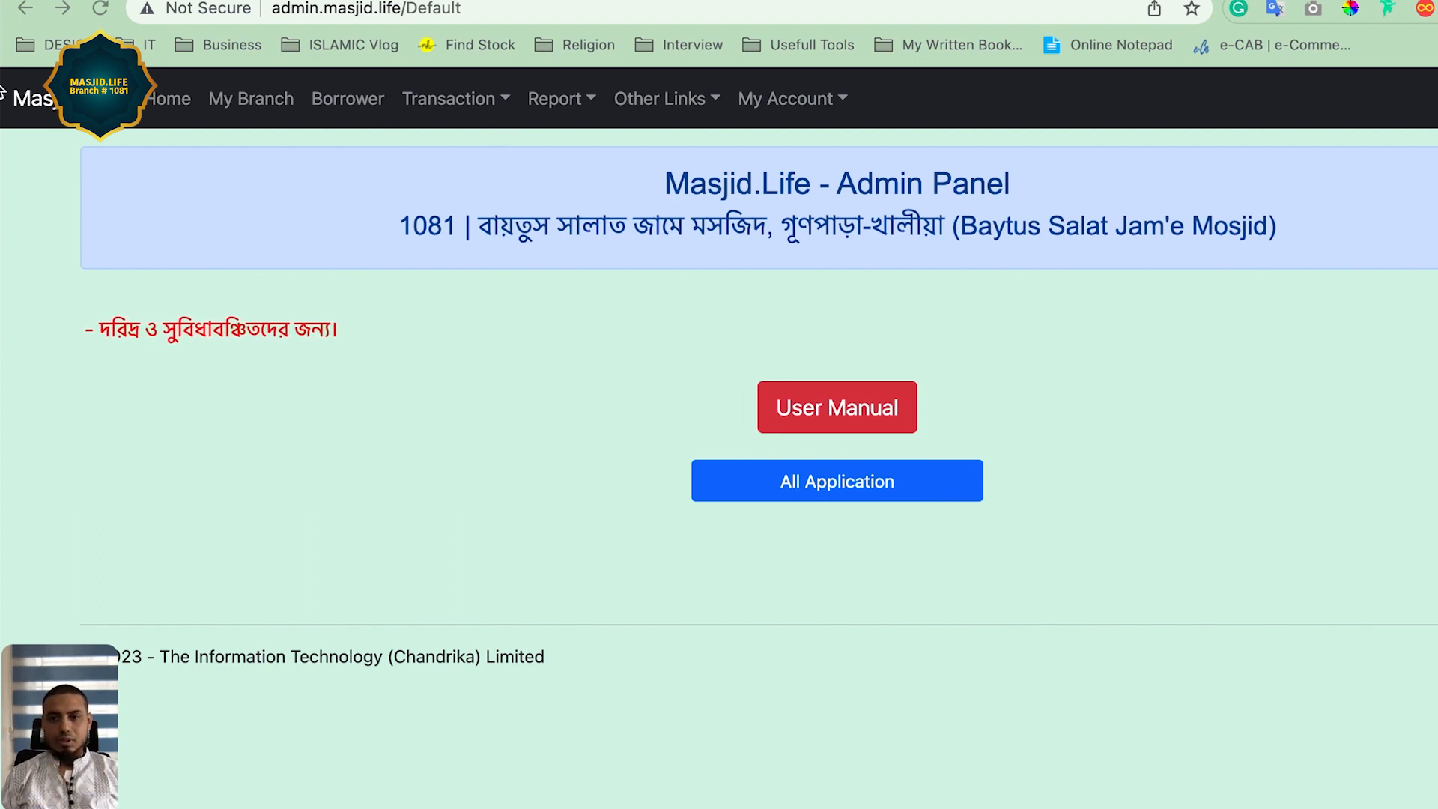
left_click_drag(926, 105, 29, 100)
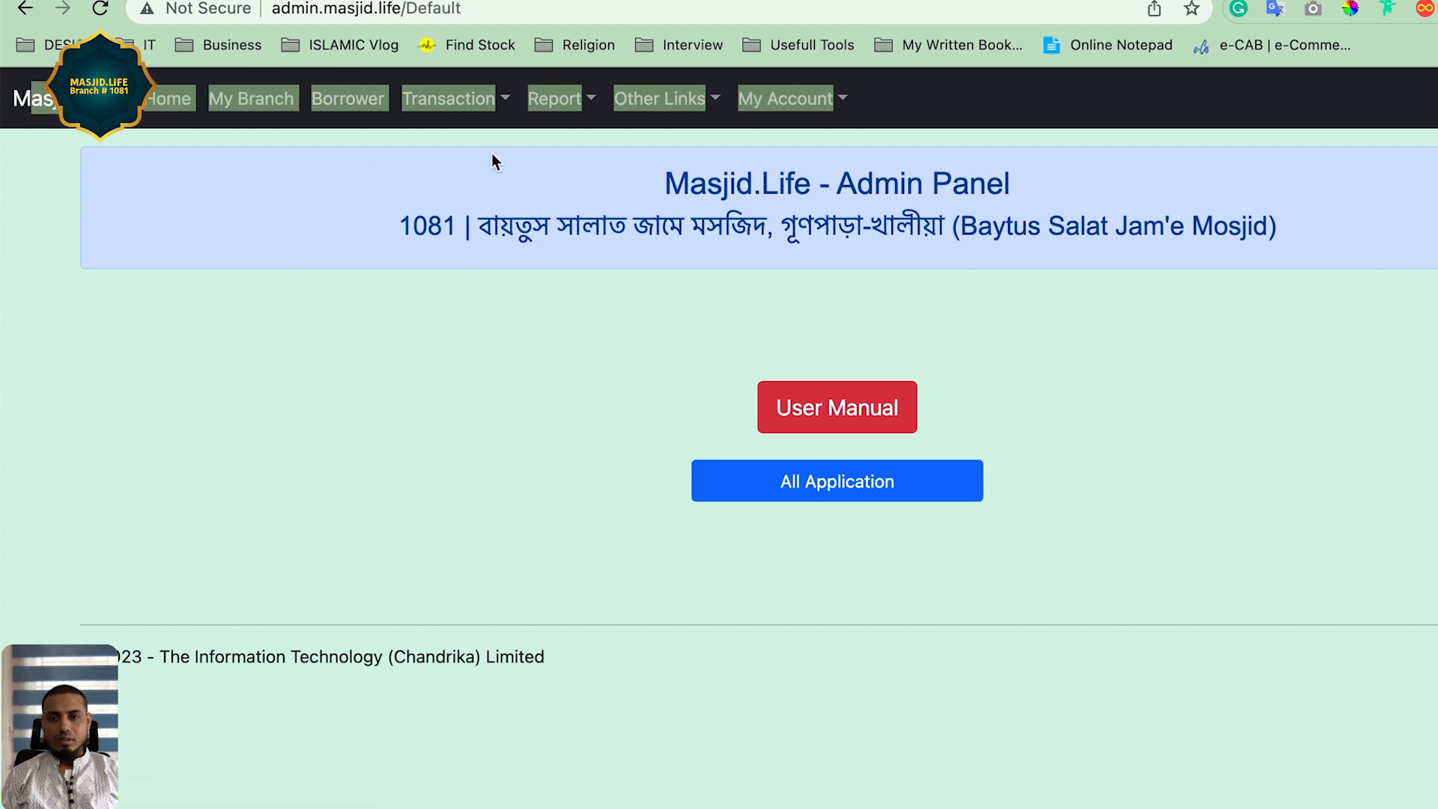
left_click(887, 106)
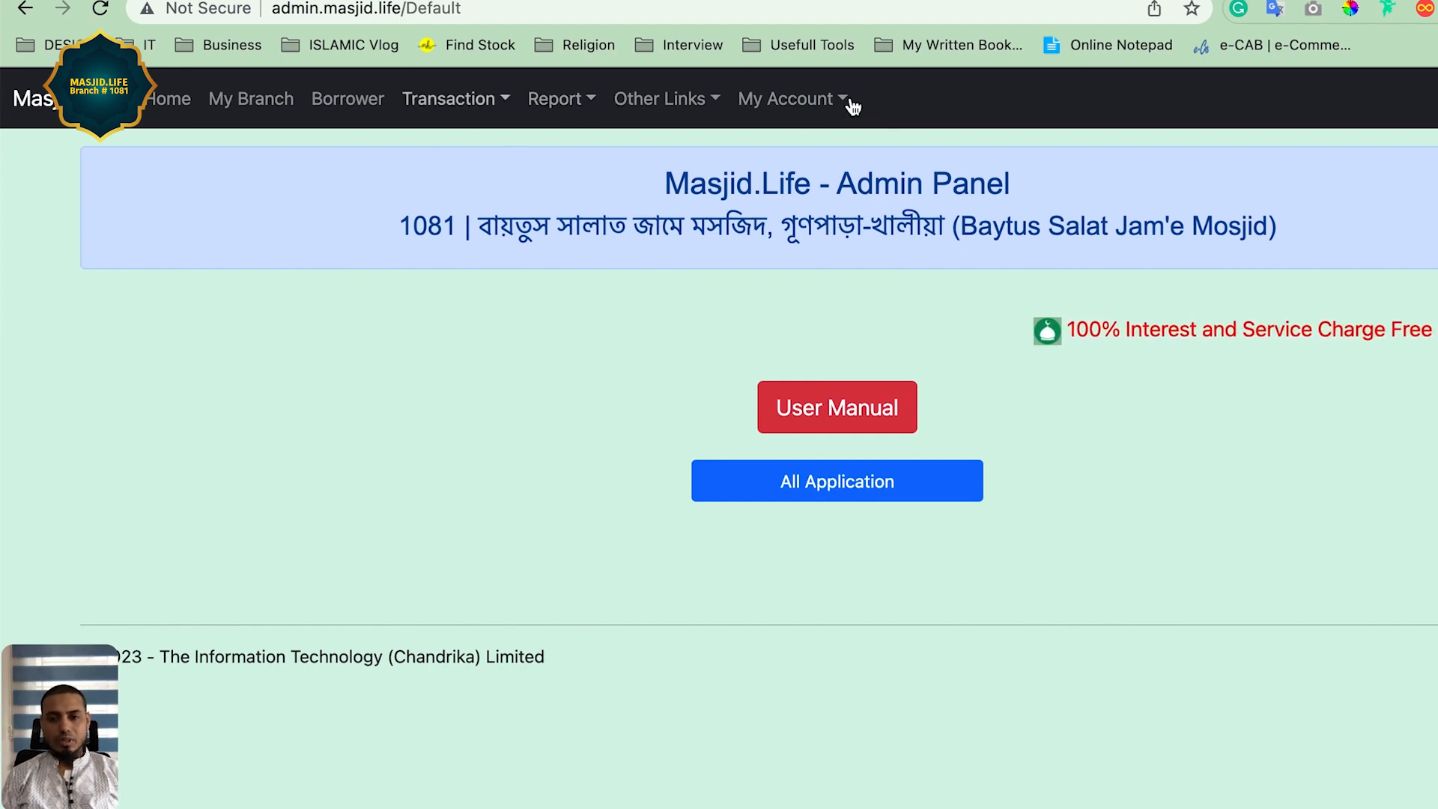
left_click_drag(907, 102, 30, 98)
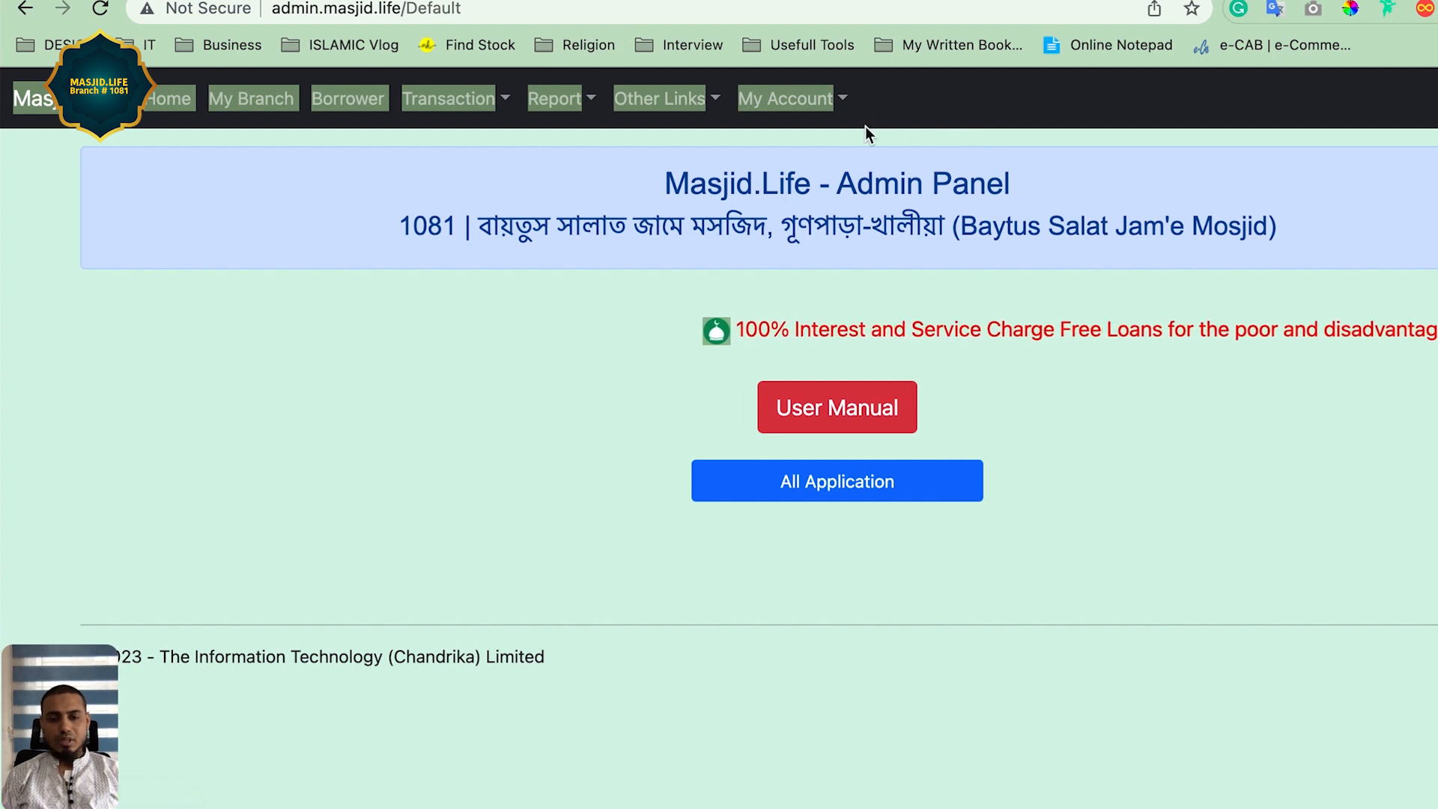
left_click(882, 101)
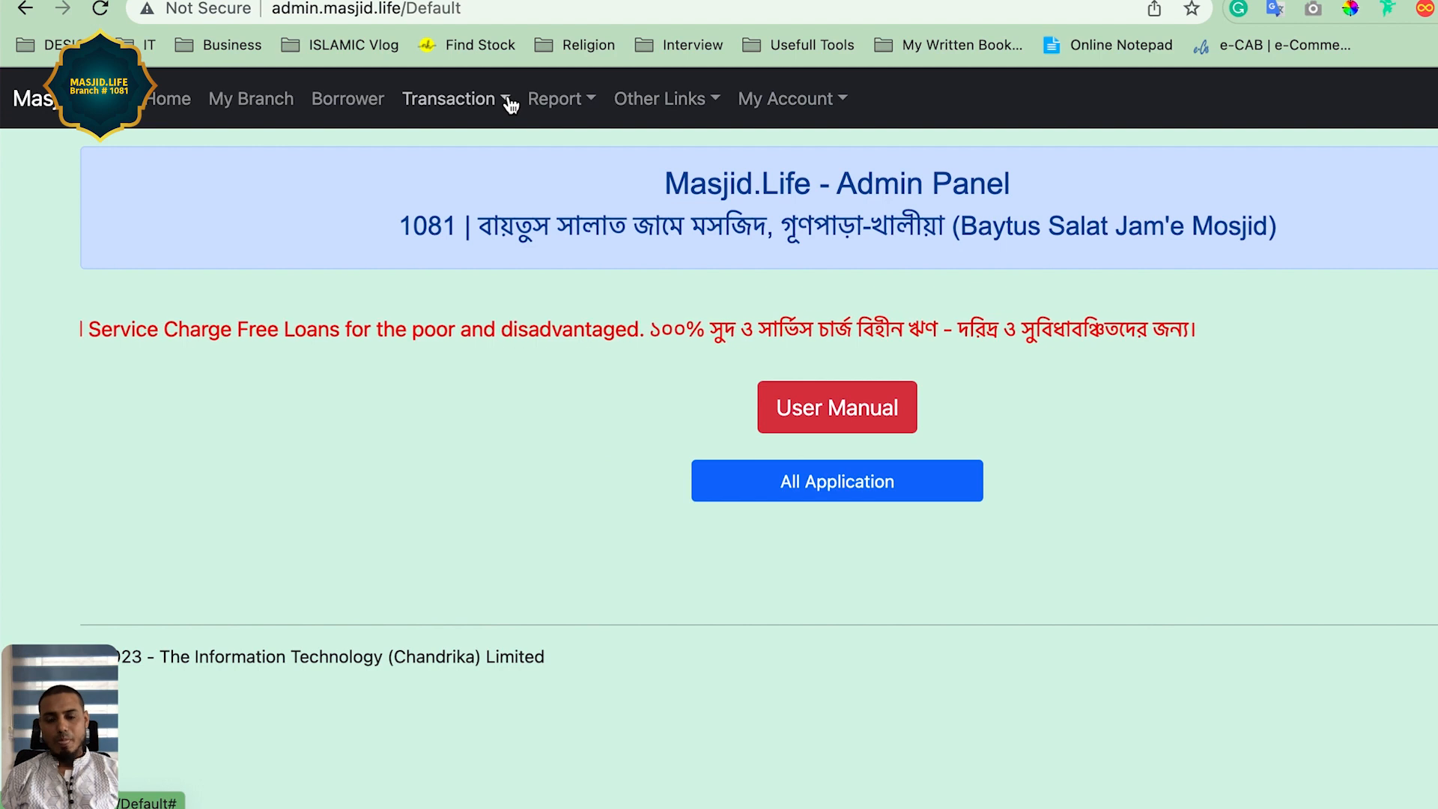
Open the Bank Account Registration form for creating a bank account.
left_click(509, 105)
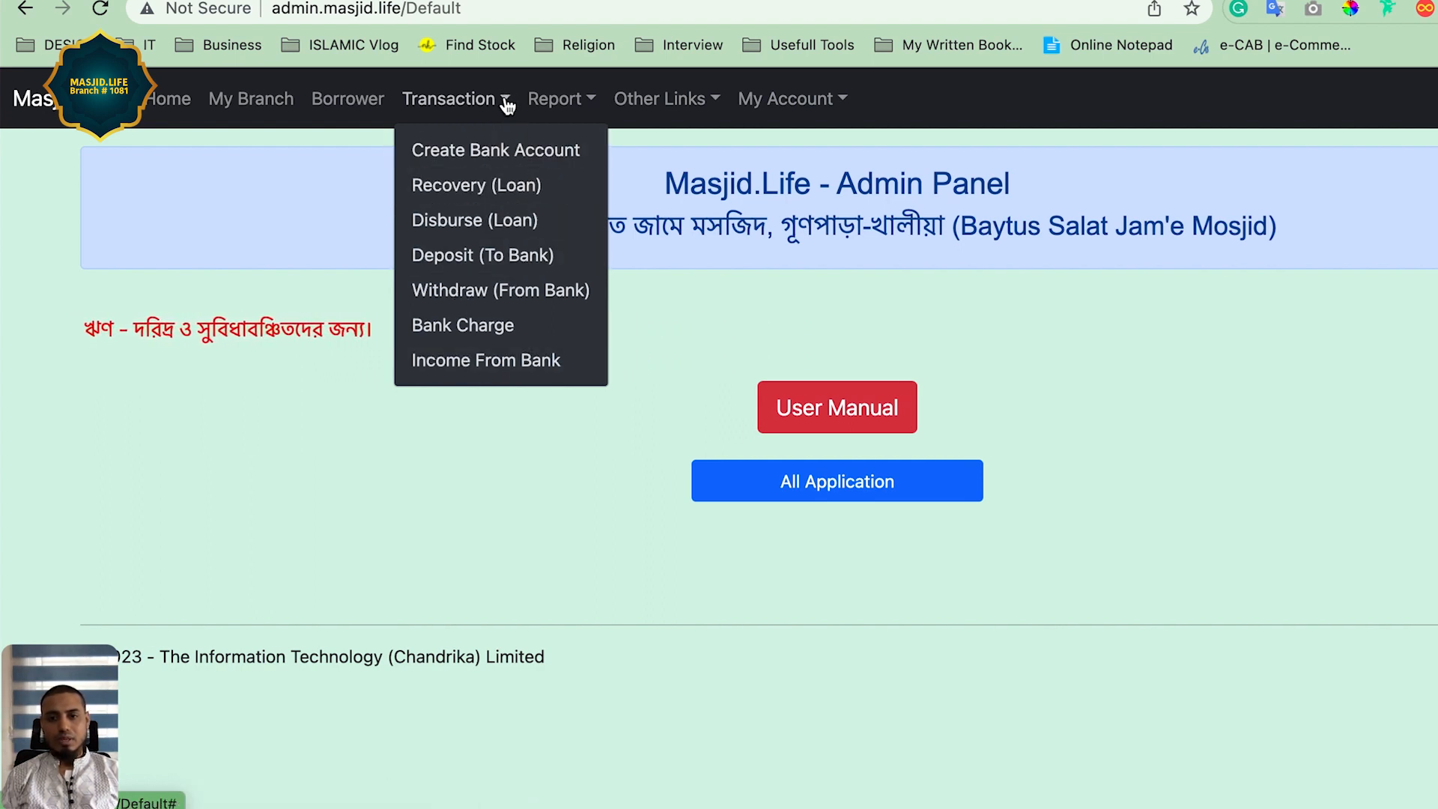
left_click(514, 154)
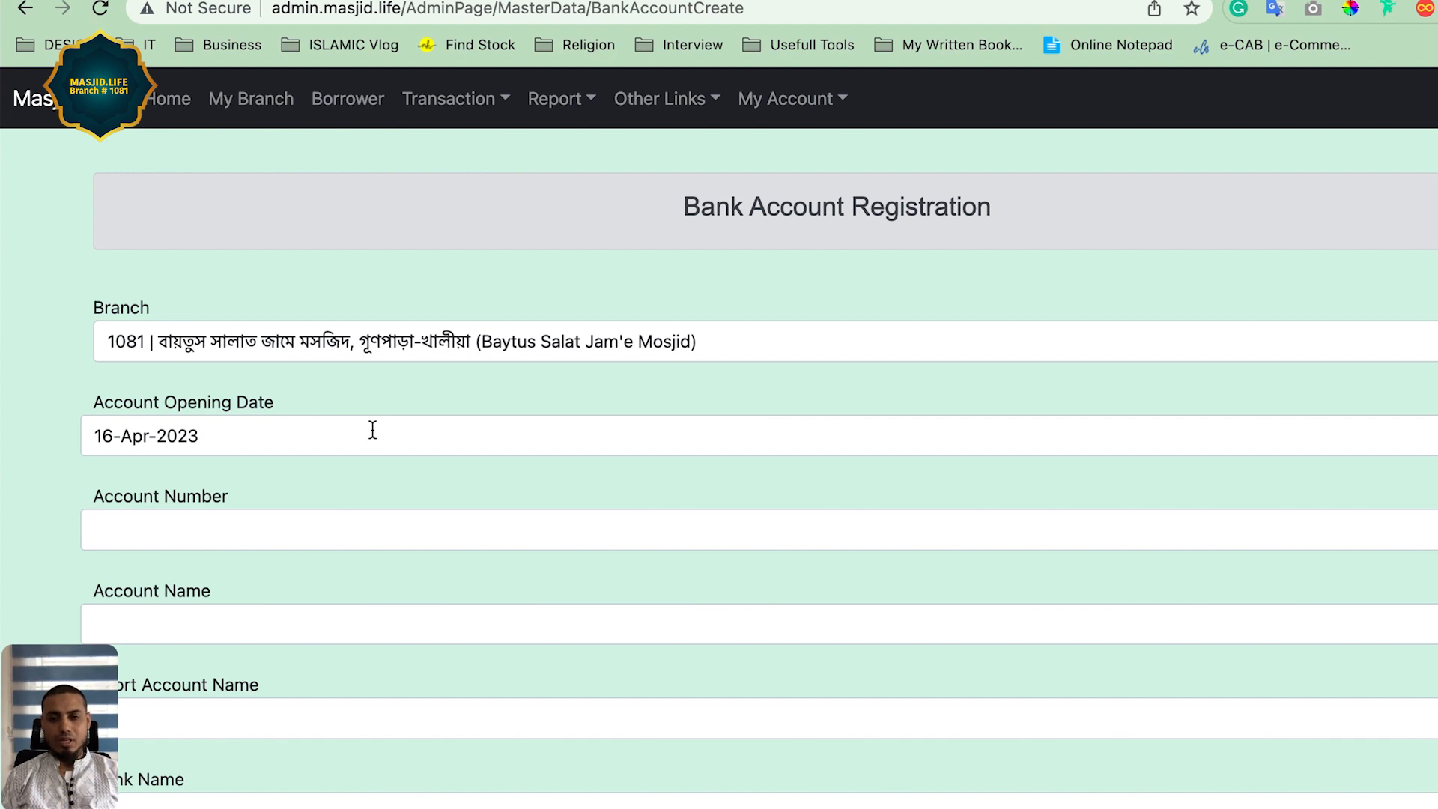
scroll(372, 429, "down", 2)
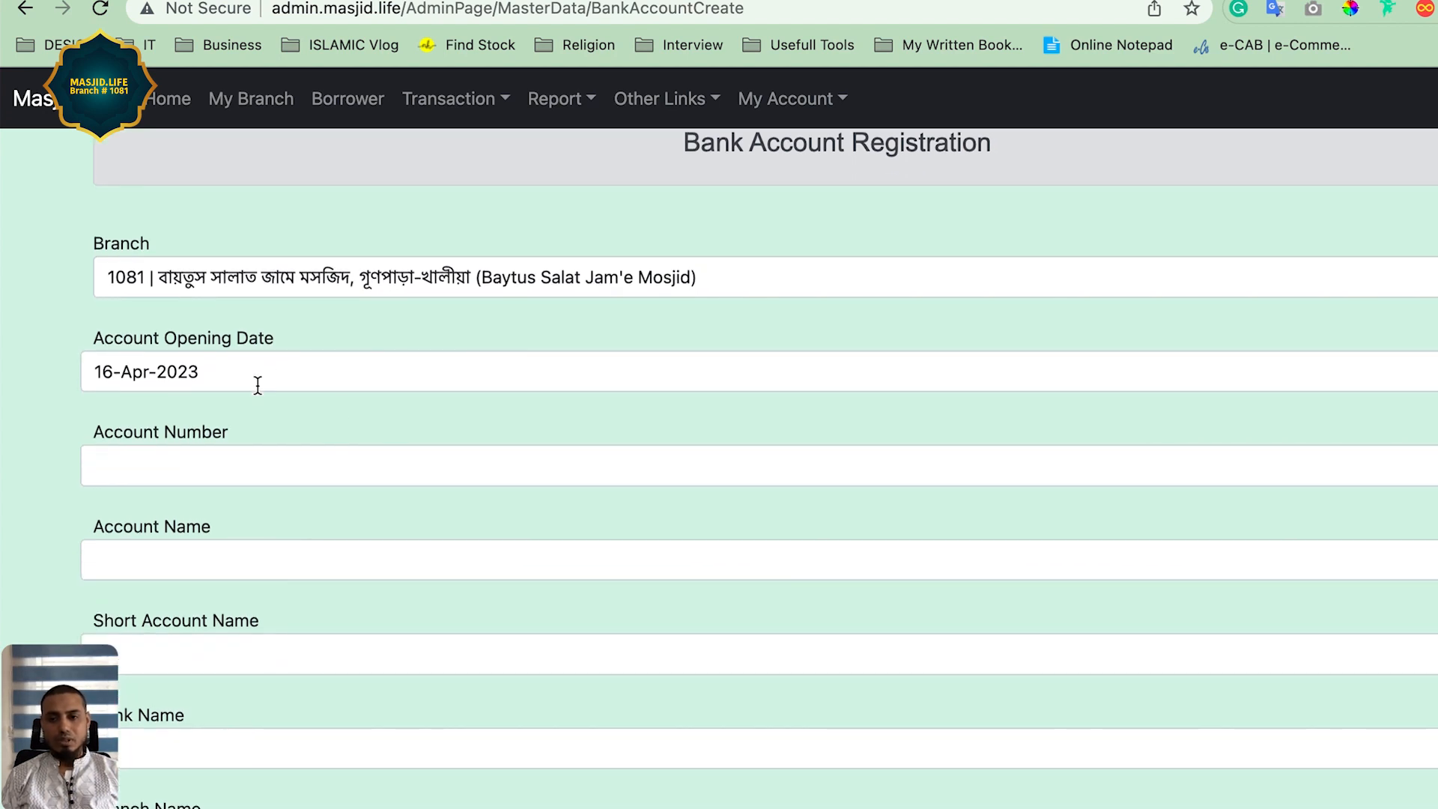
scroll(255, 382, "up", 1)
scroll(255, 382, "down", 2)
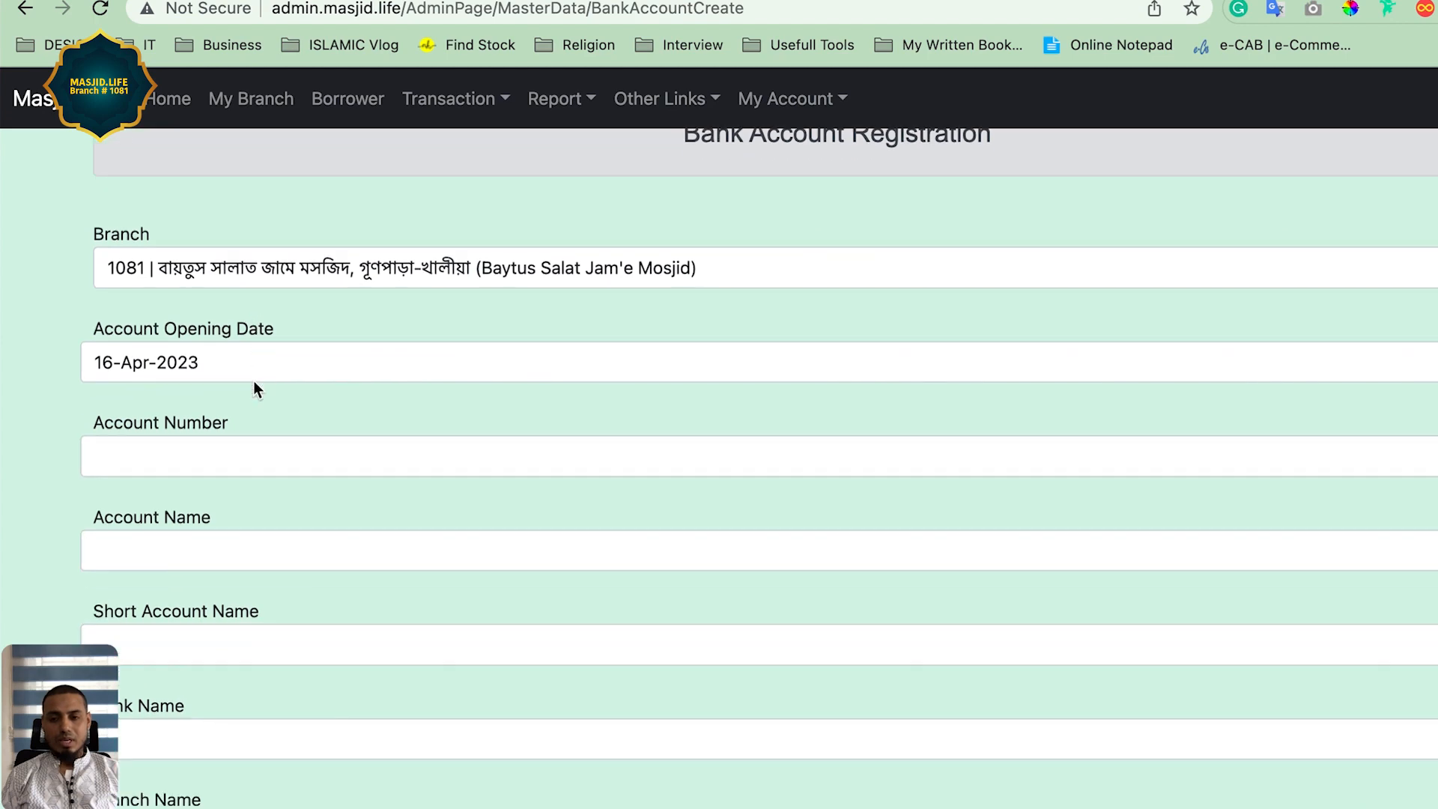
Check the bank account details in the Google Docs document, and set the form's Account Opening Date to 03-Apr-2023.
left_click(514, 1)
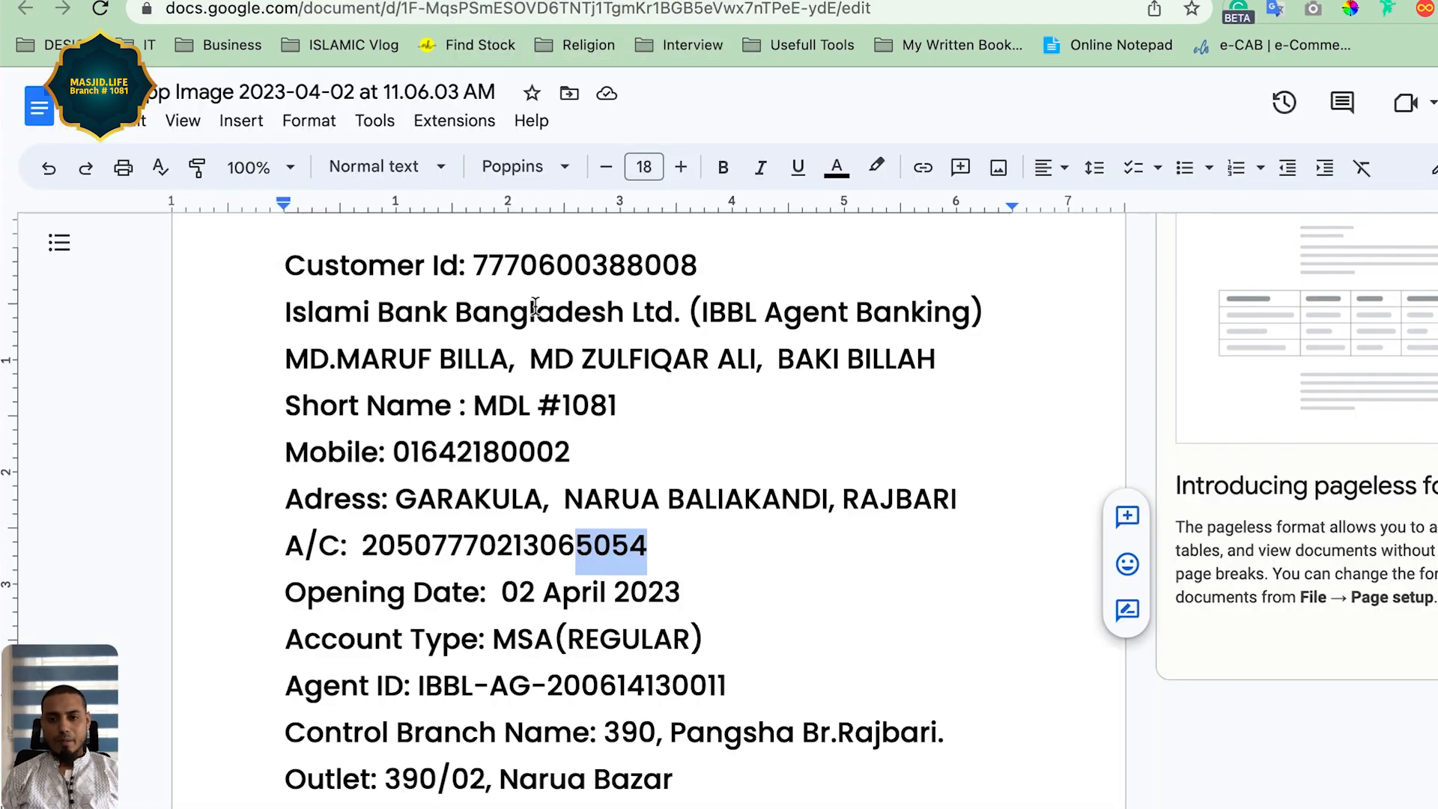
scroll(534, 306, "down", 1)
scroll(535, 305, "up", 1)
scroll(535, 306, "down", 3)
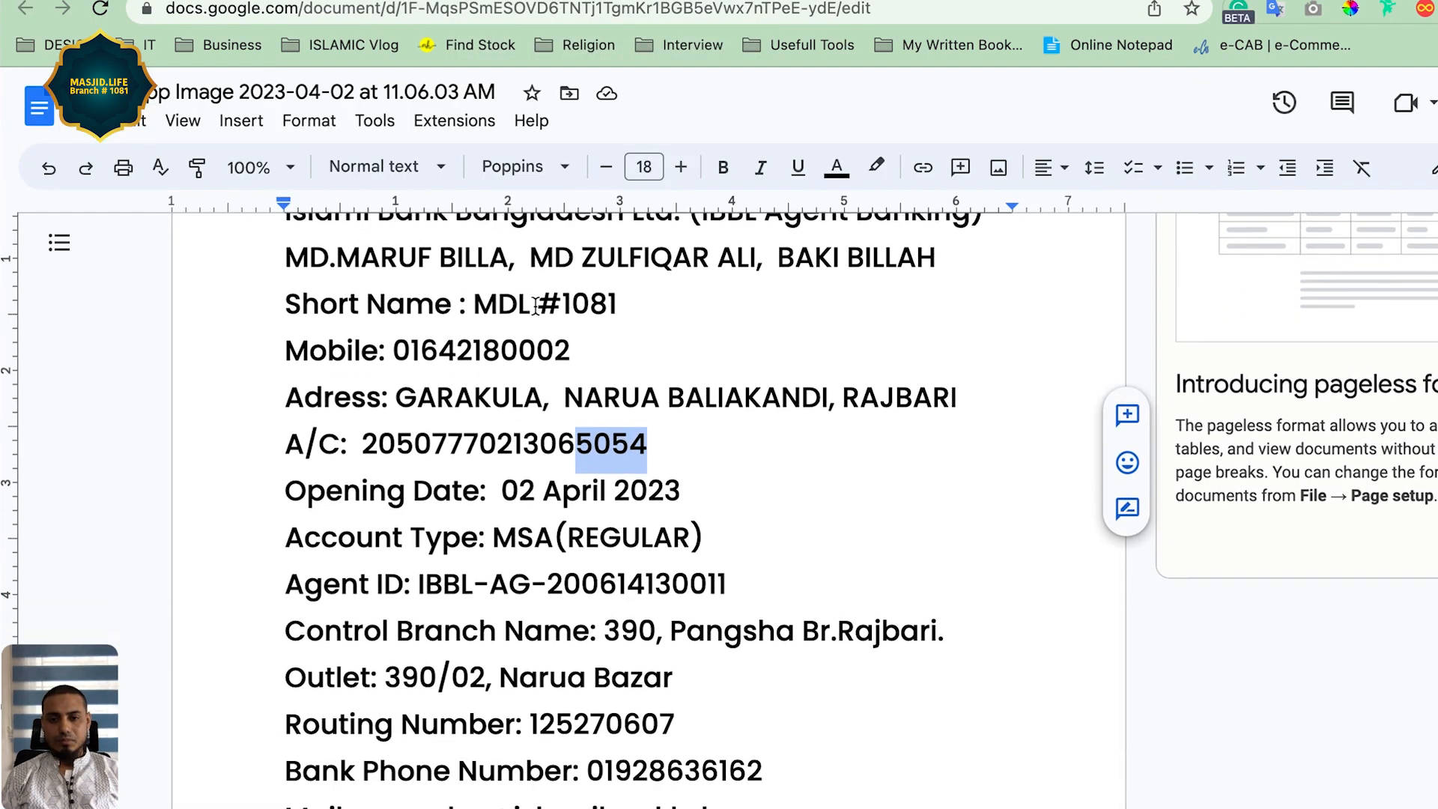
left_click(408, 2)
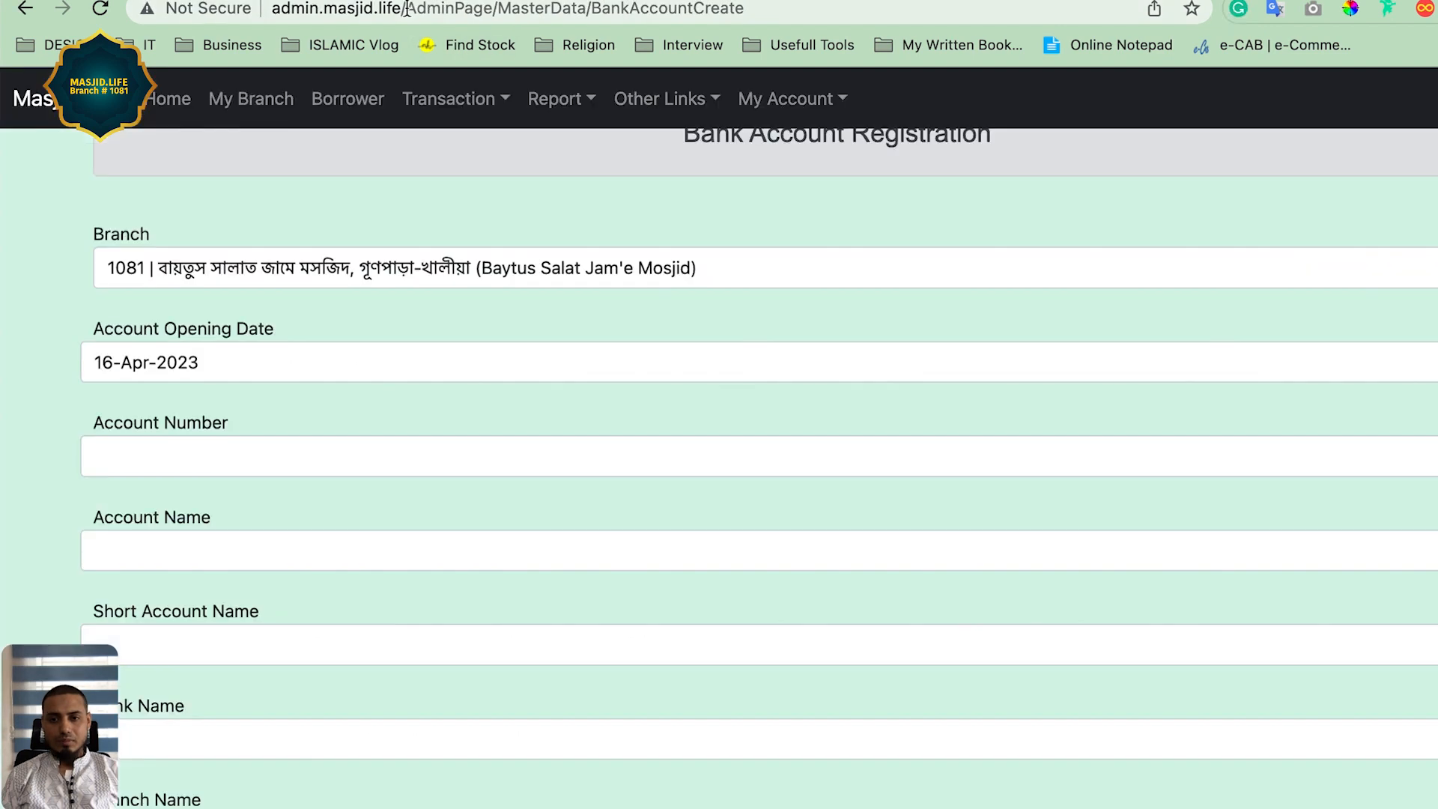
left_click(195, 353)
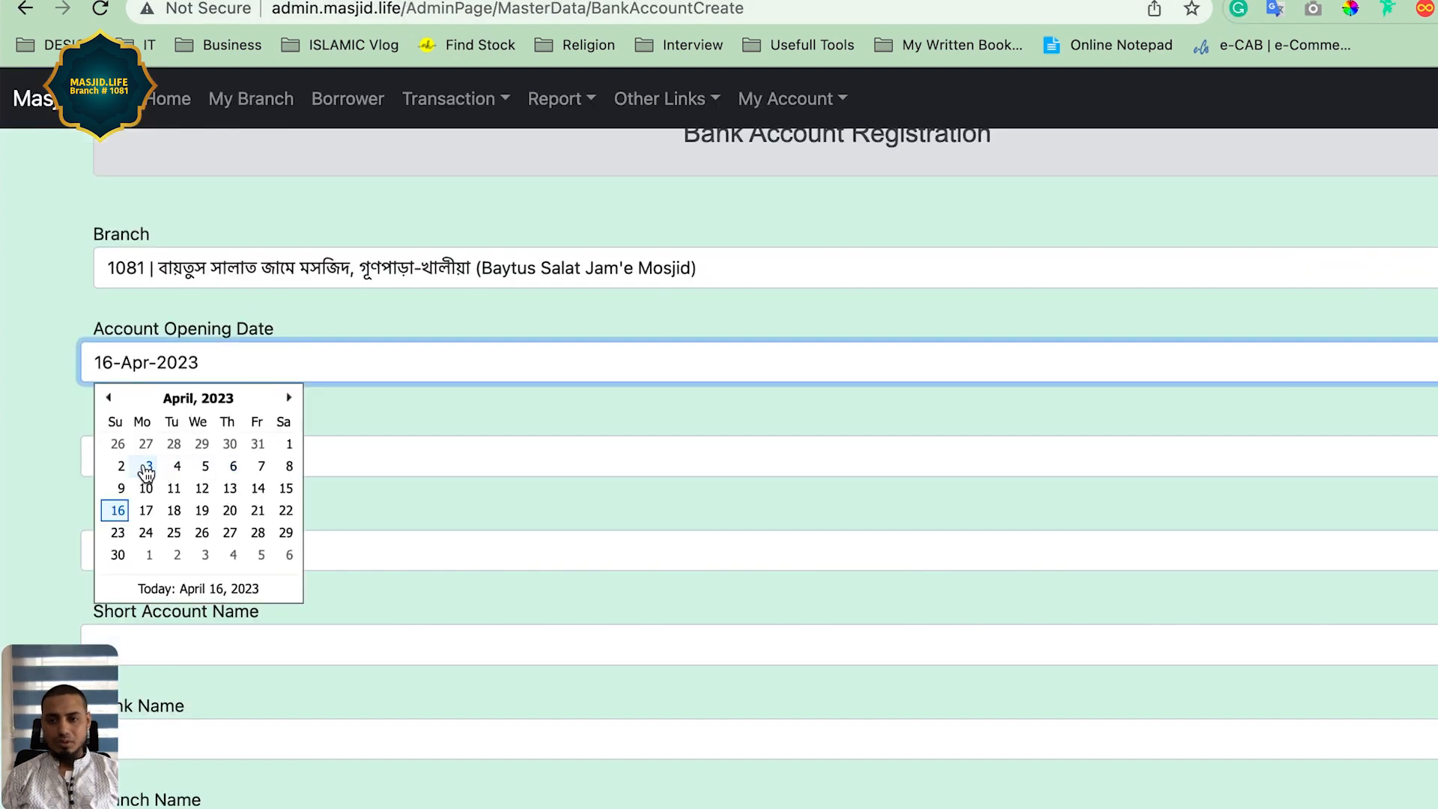
left_click(146, 469)
Copy the bank account number from the Google Docs document into the registration form's Account Number field.
left_click(211, 458)
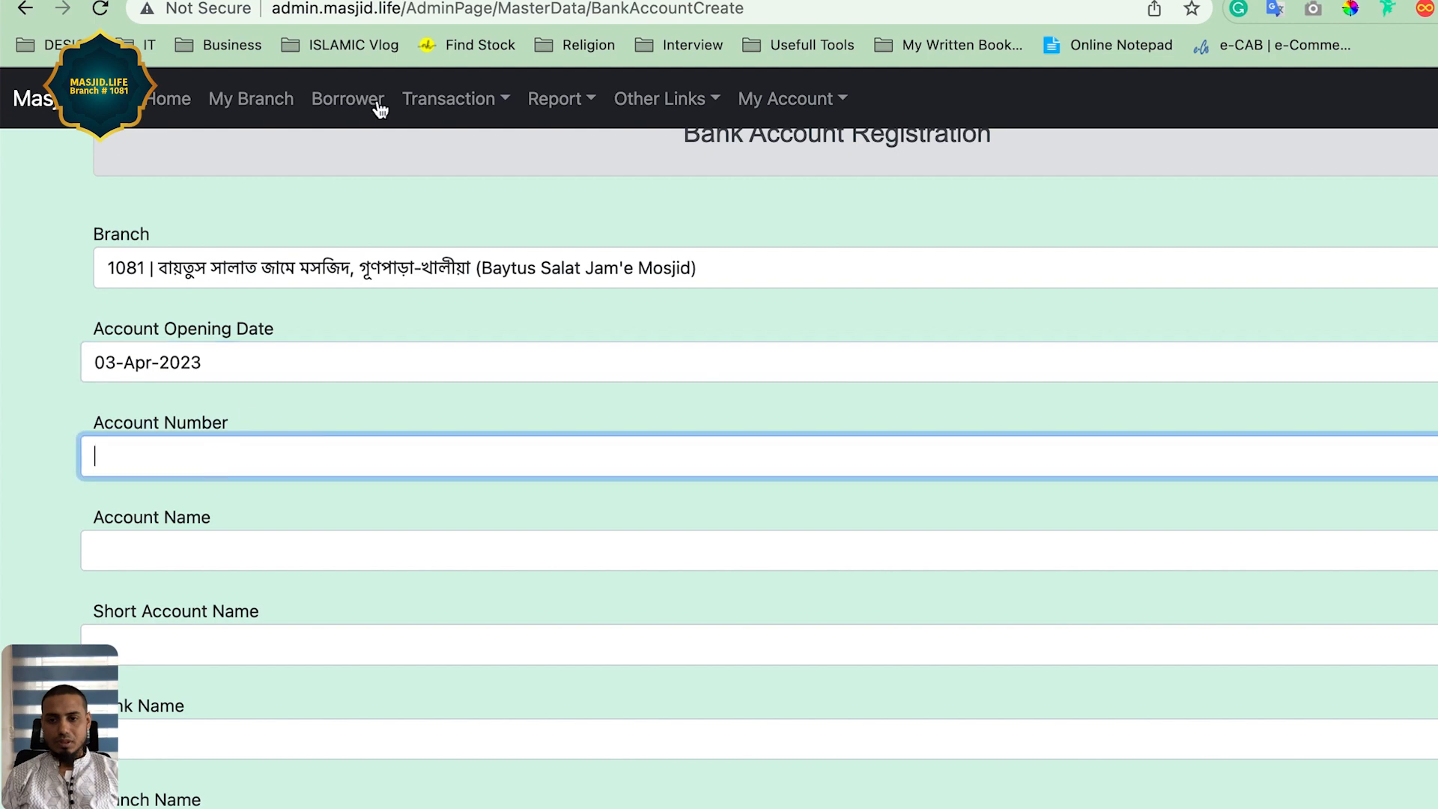
left_click(352, 1)
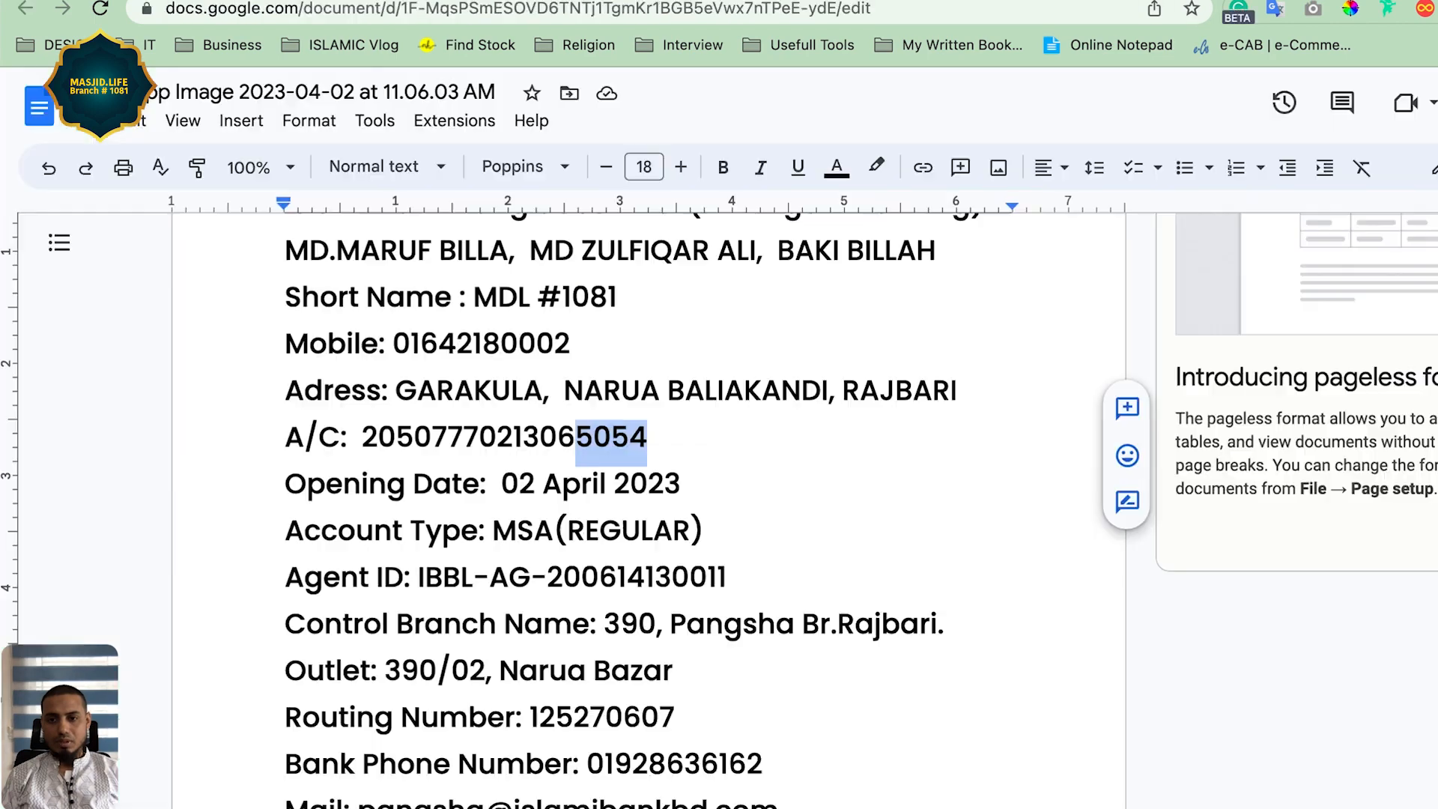
left_click(363, 435)
left_click_drag(362, 435, 677, 437)
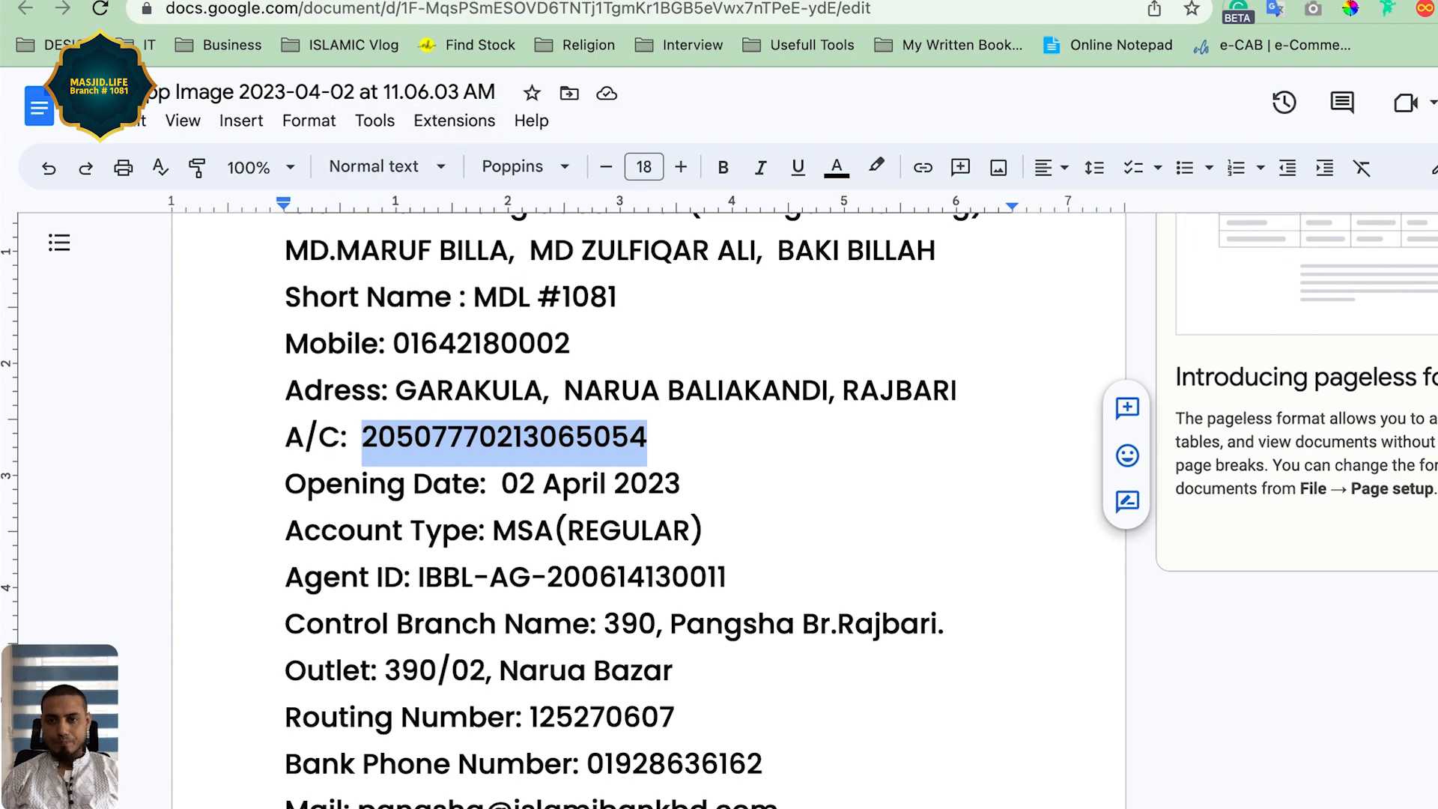
key("ctrl+v")
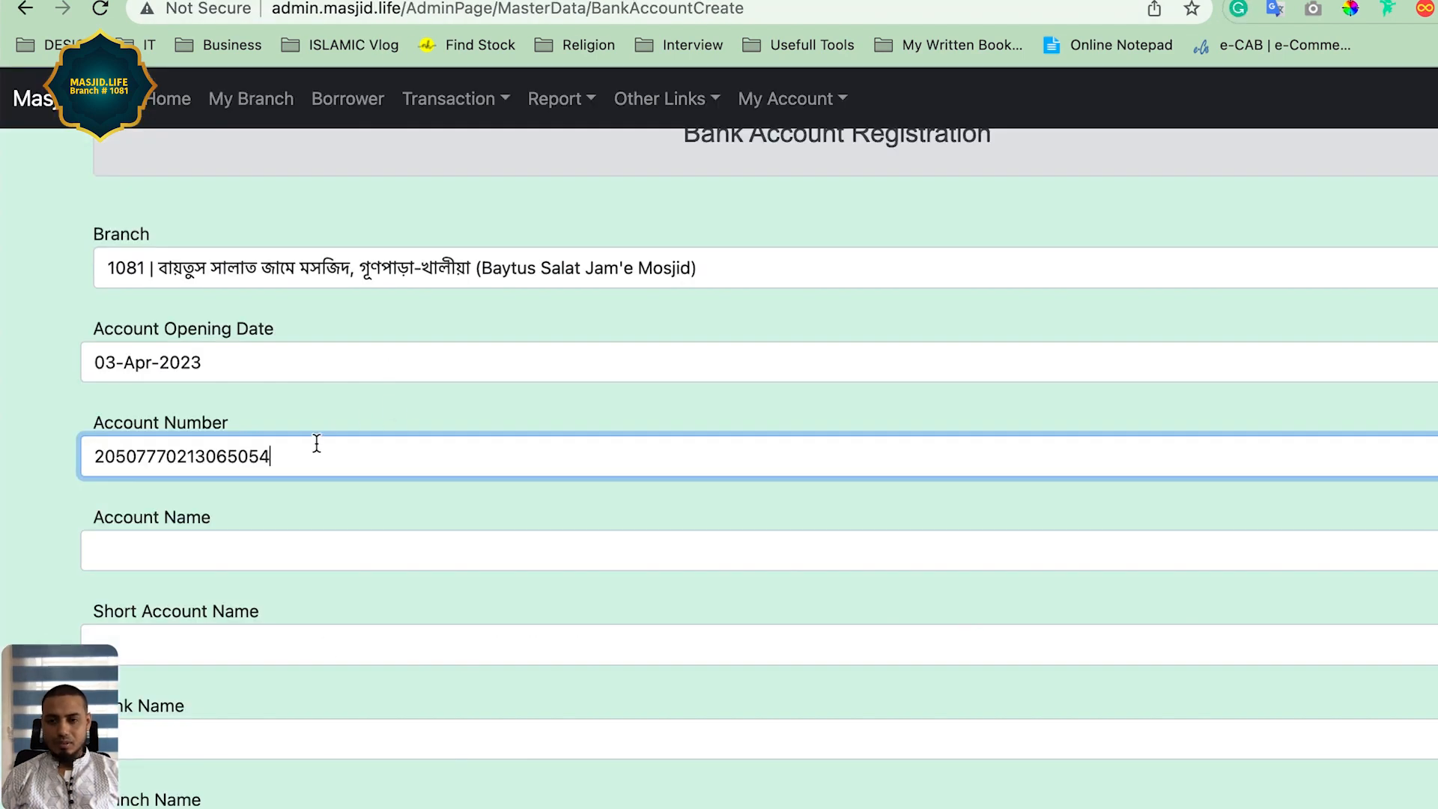
Copy the account holders' names from the Google Docs document into the form's Account Name field.
scroll(285, 529, "down", 1)
left_click(253, 500)
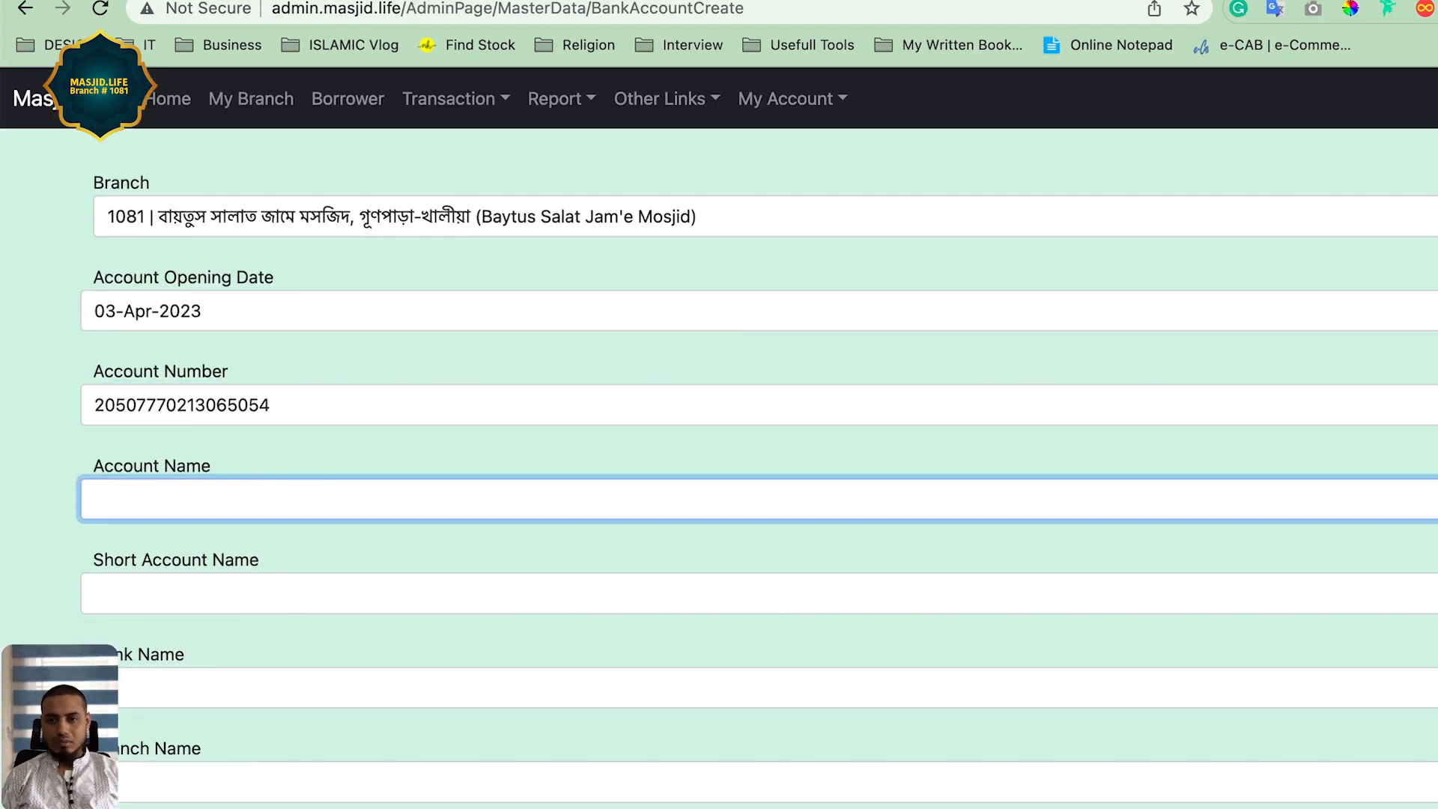
key("ctrl+Tab")
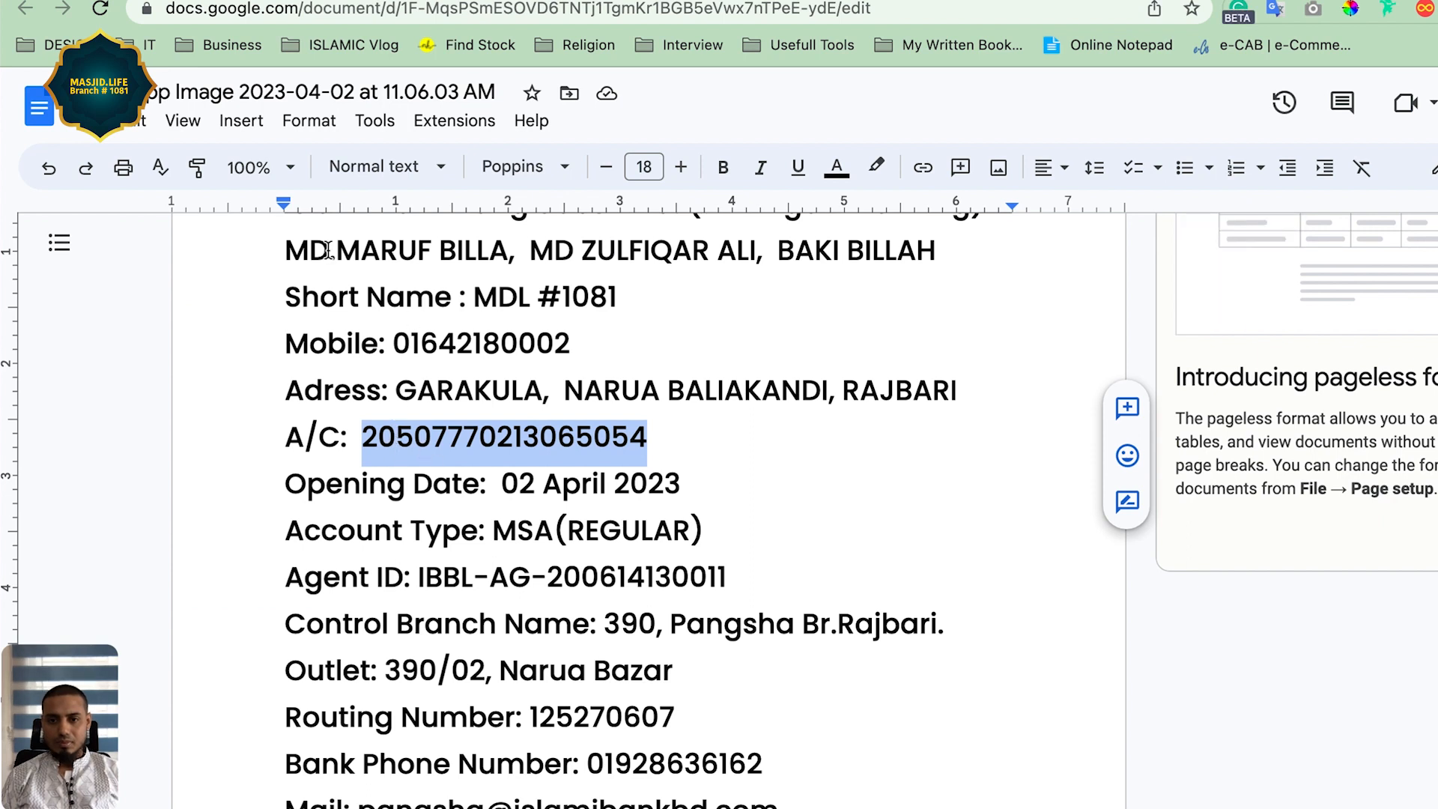
left_click_drag(287, 251, 931, 248)
key("super+c")
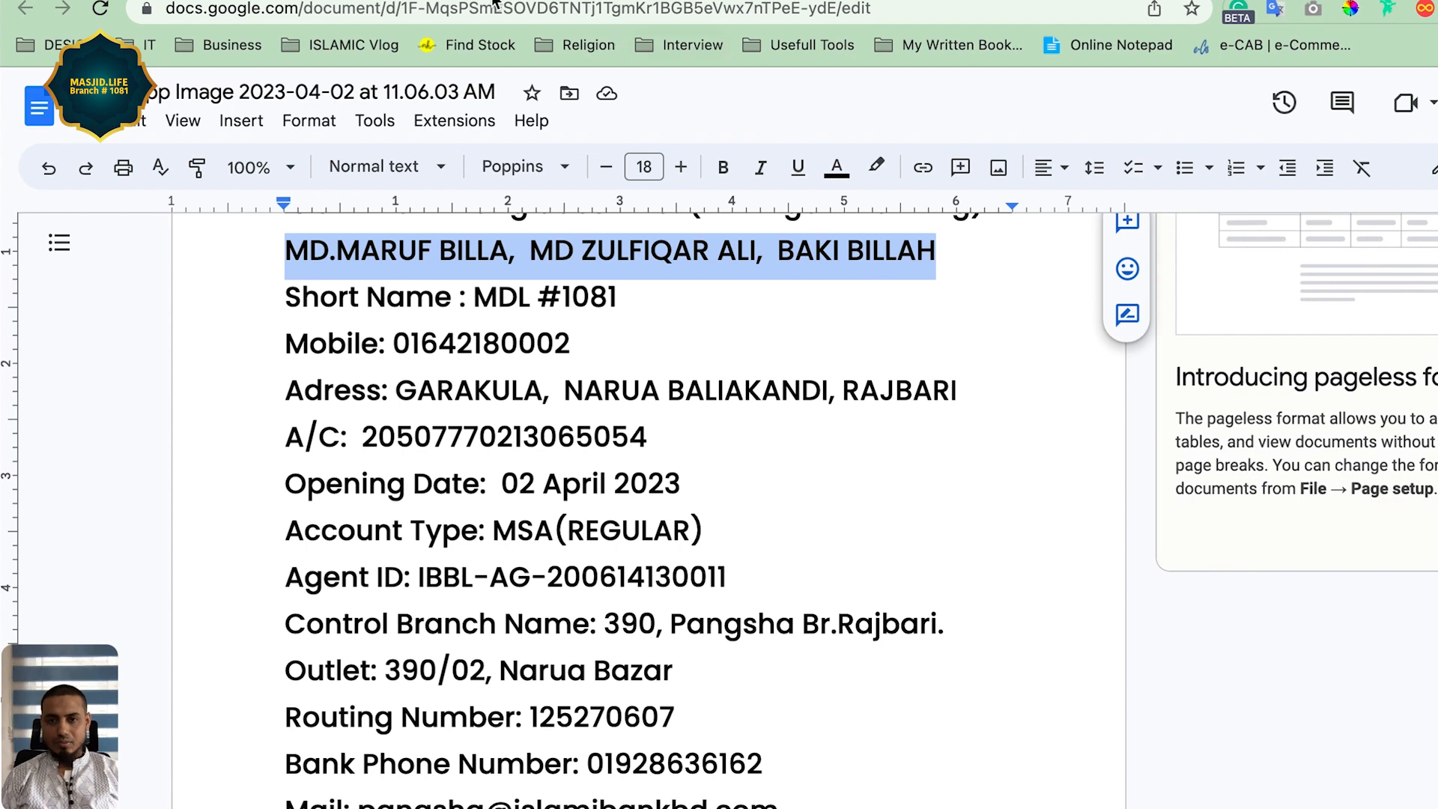
key("ctrl+shift+Tab")
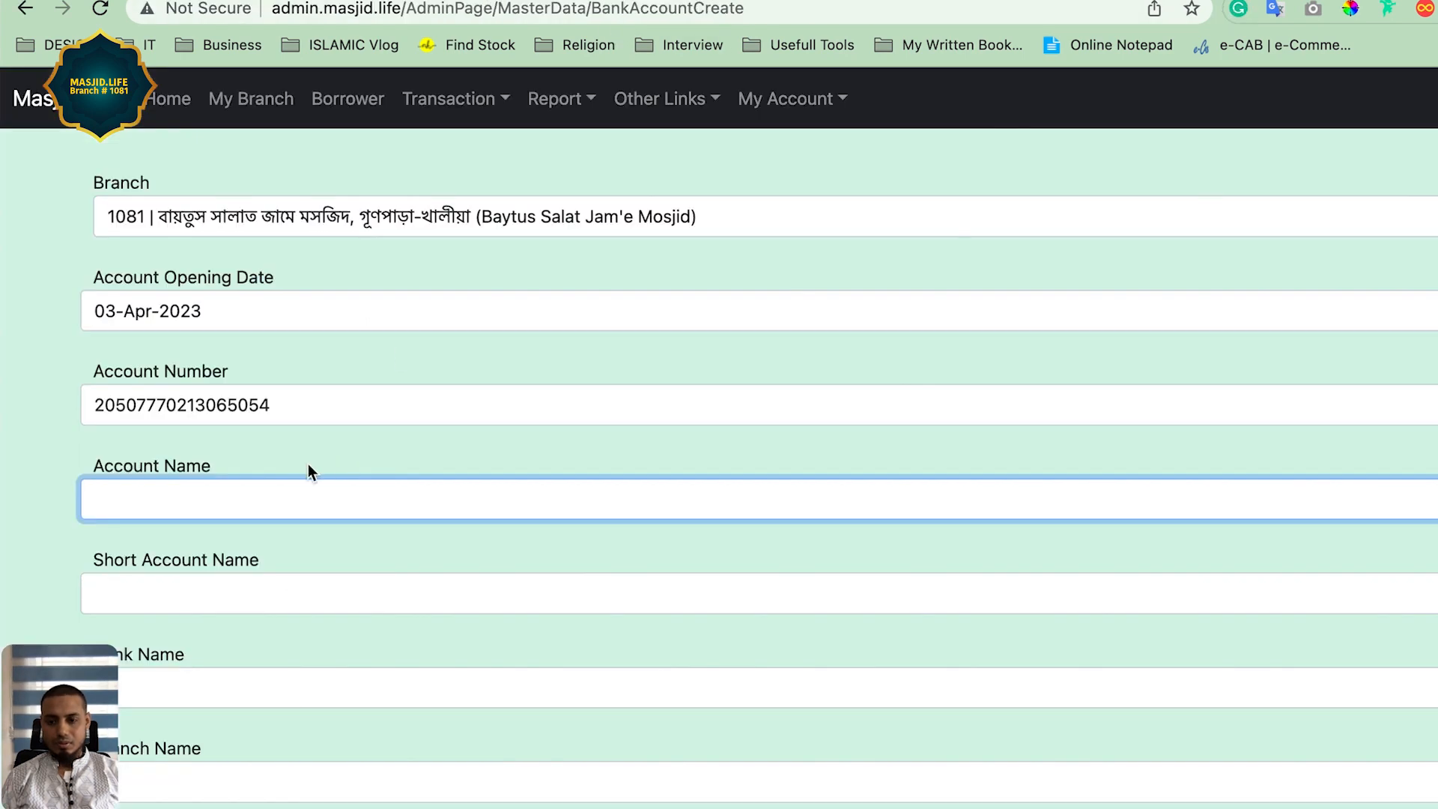
key("super+v")
Fill in the Short Account Name with 1081_IBBL_ followed by the last four digits copied from the account number.
scroll(318, 536, "down", 2)
left_click(245, 549)
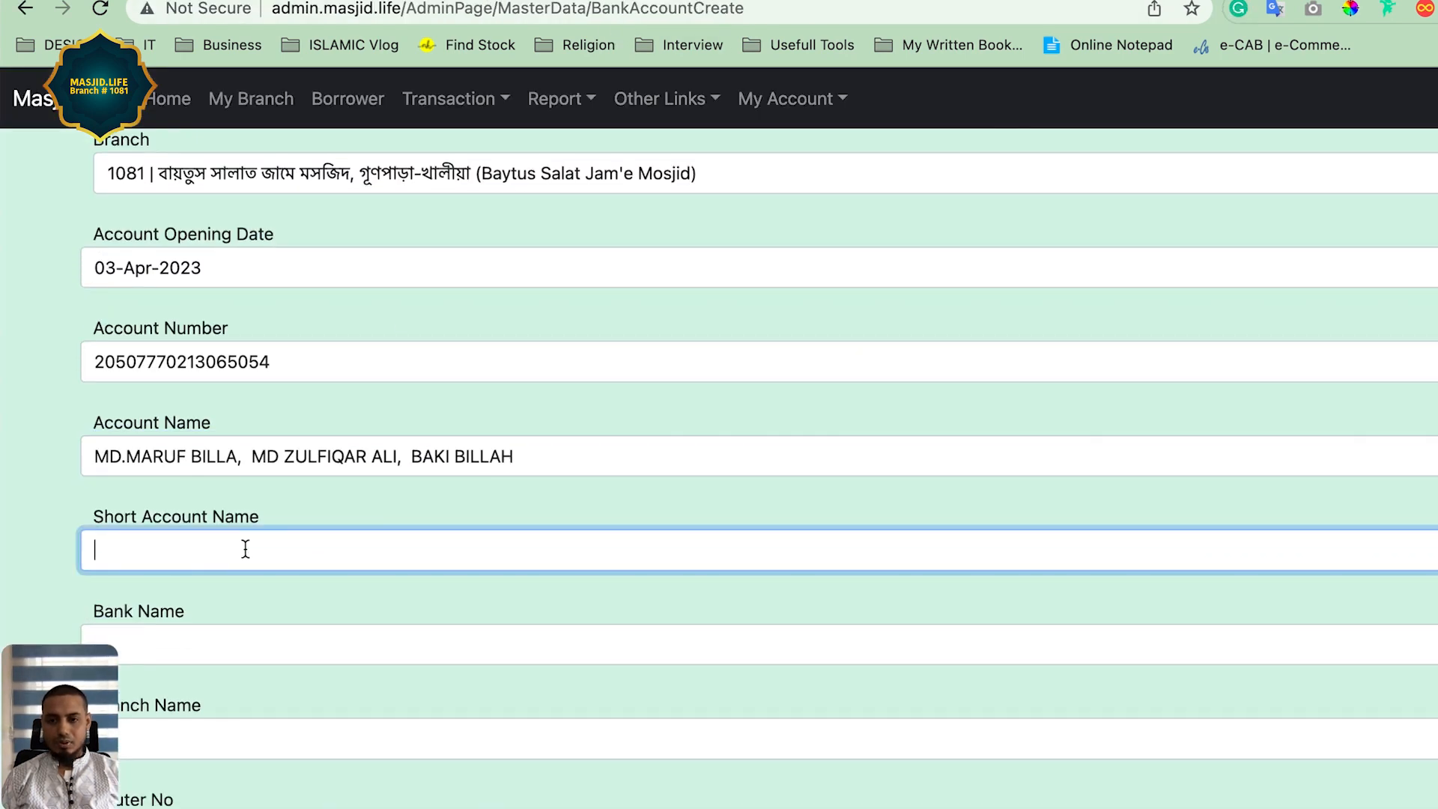
scroll(245, 549, "down", 1)
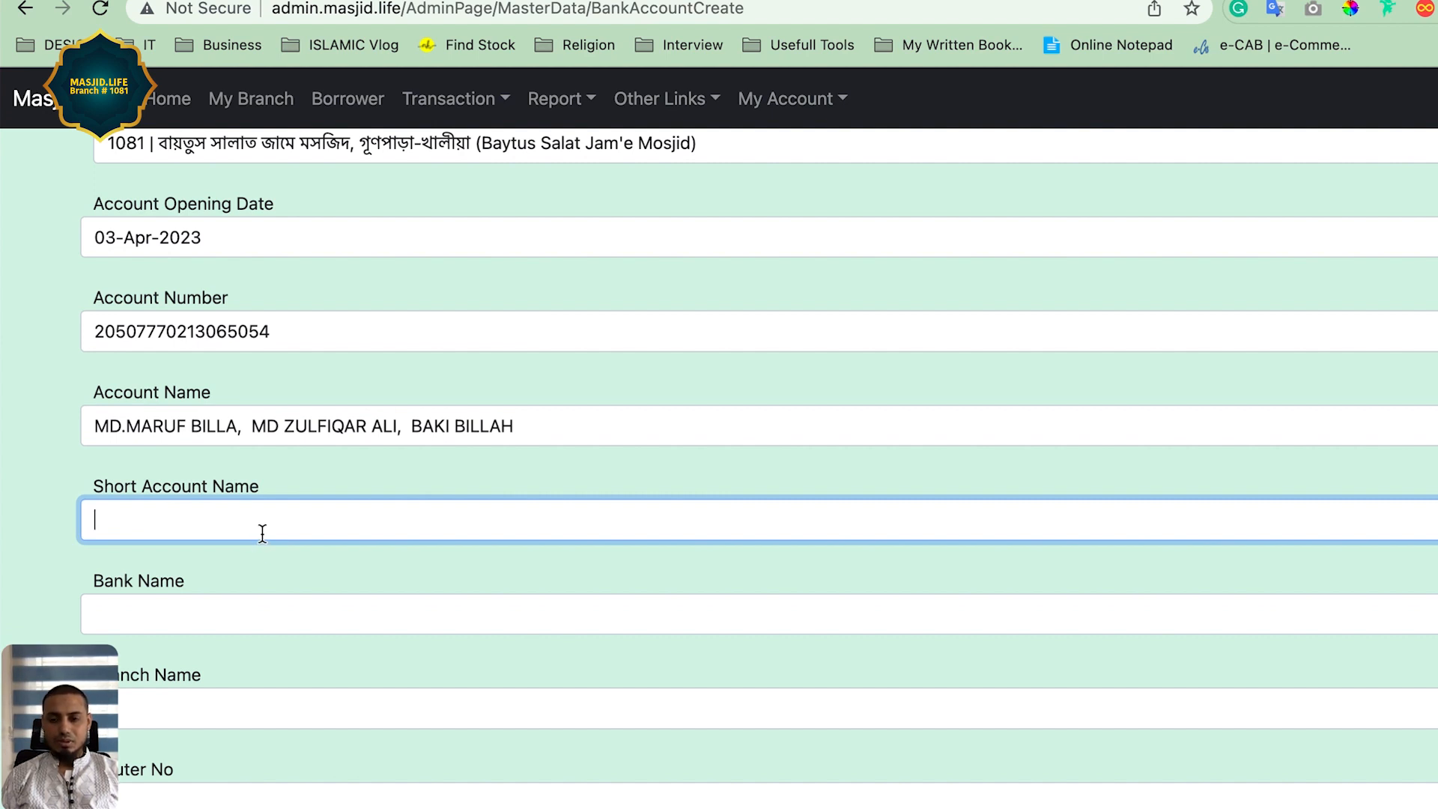
type("1")
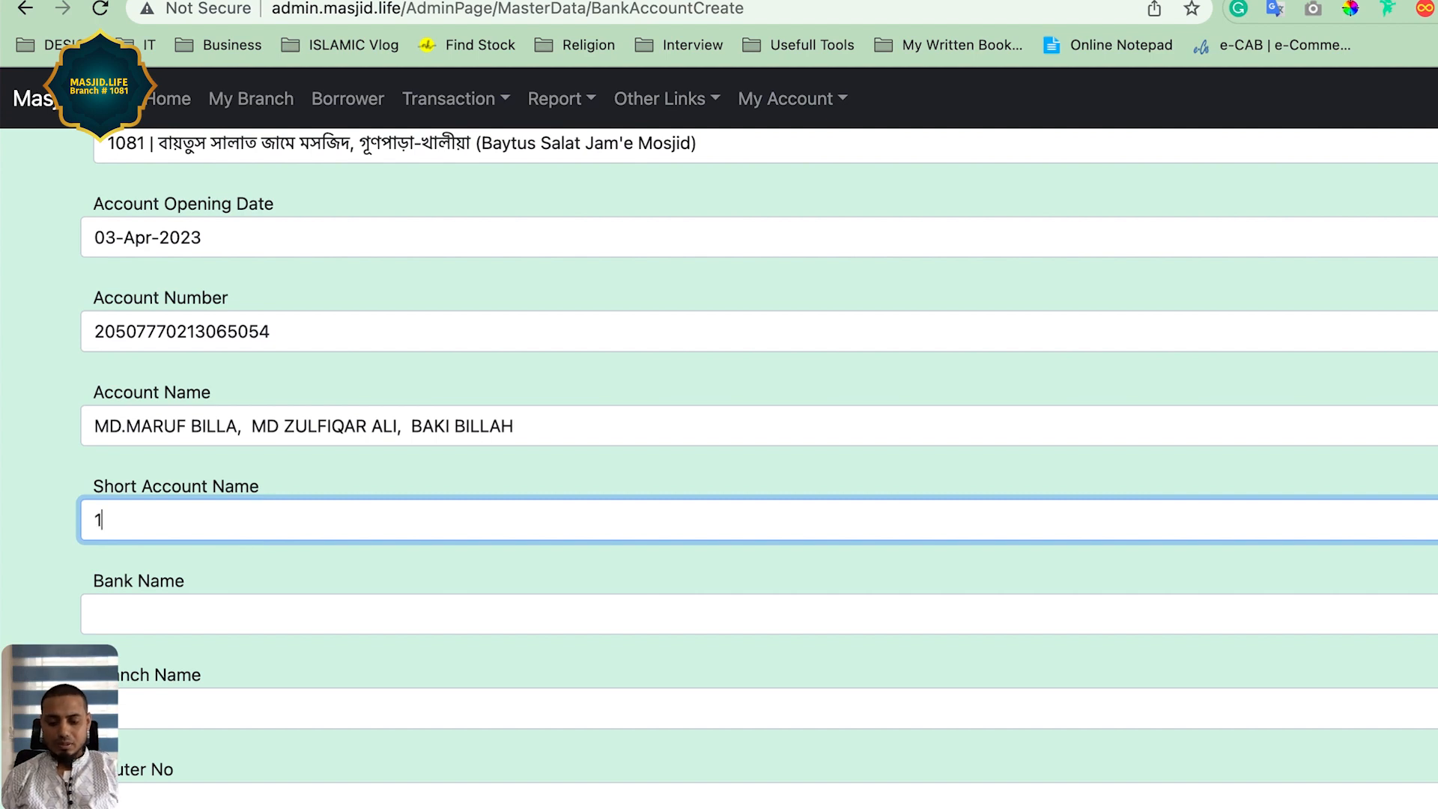
type("081_")
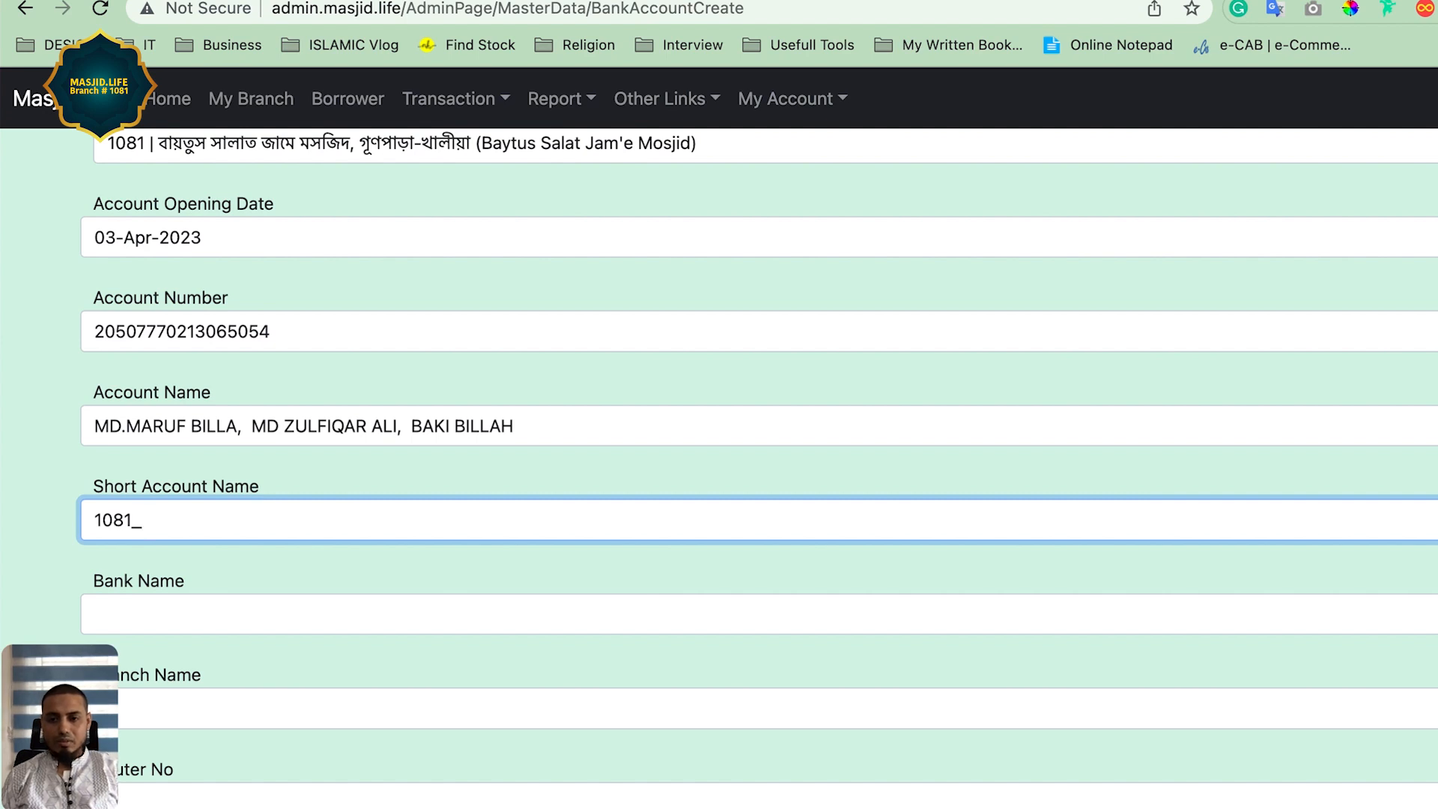
type("IBBL_")
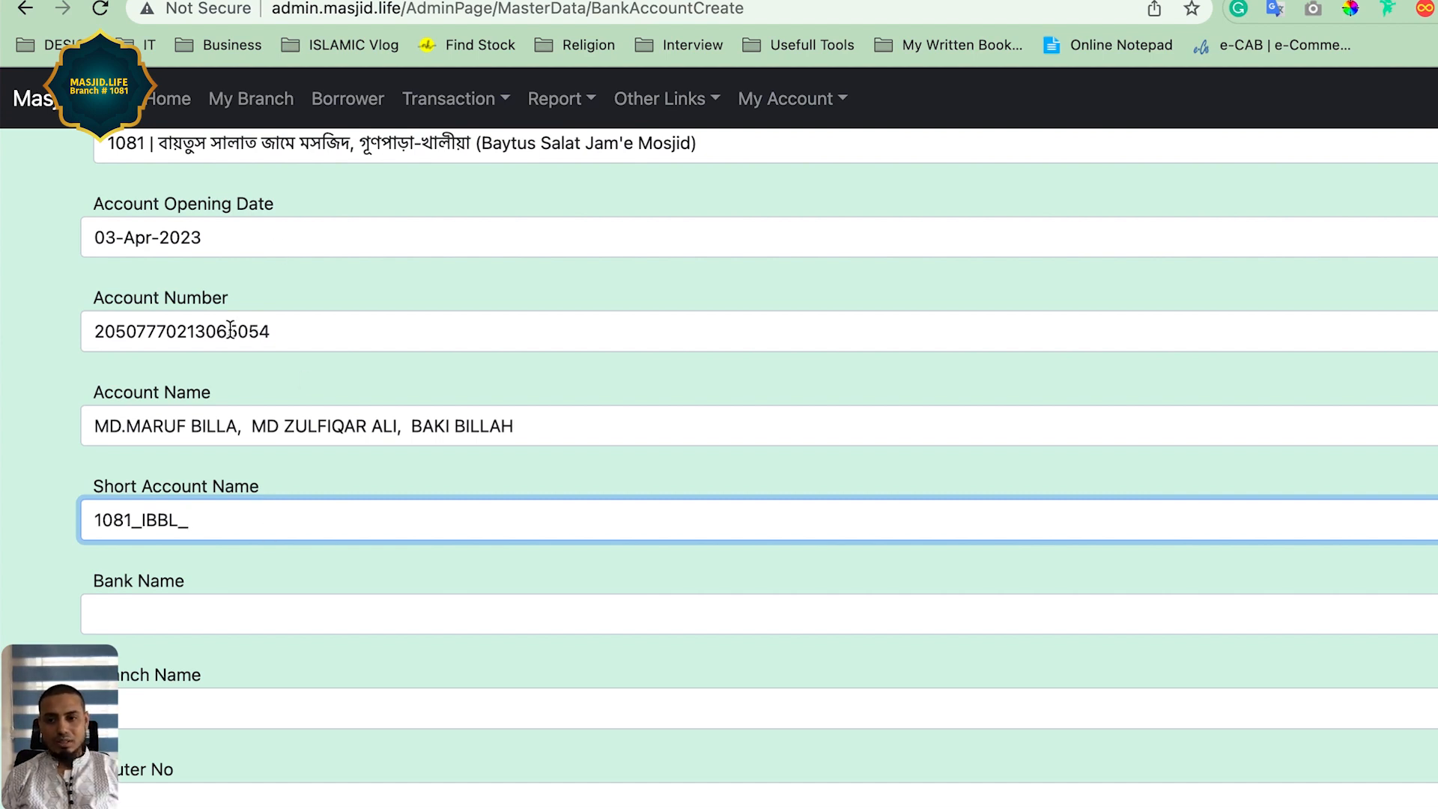
left_click_drag(229, 330, 274, 331)
key("super+c")
left_click(247, 515)
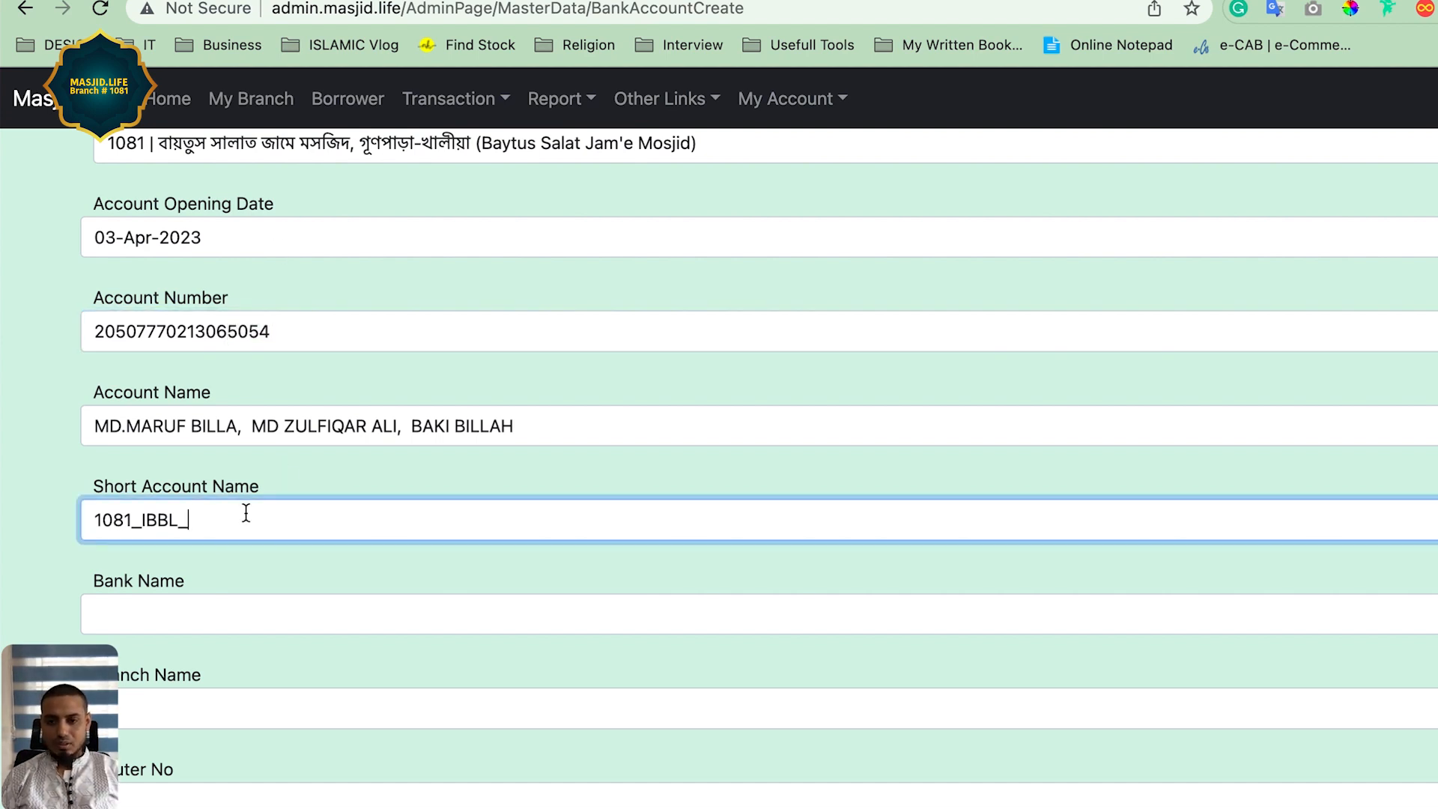
key("super+v")
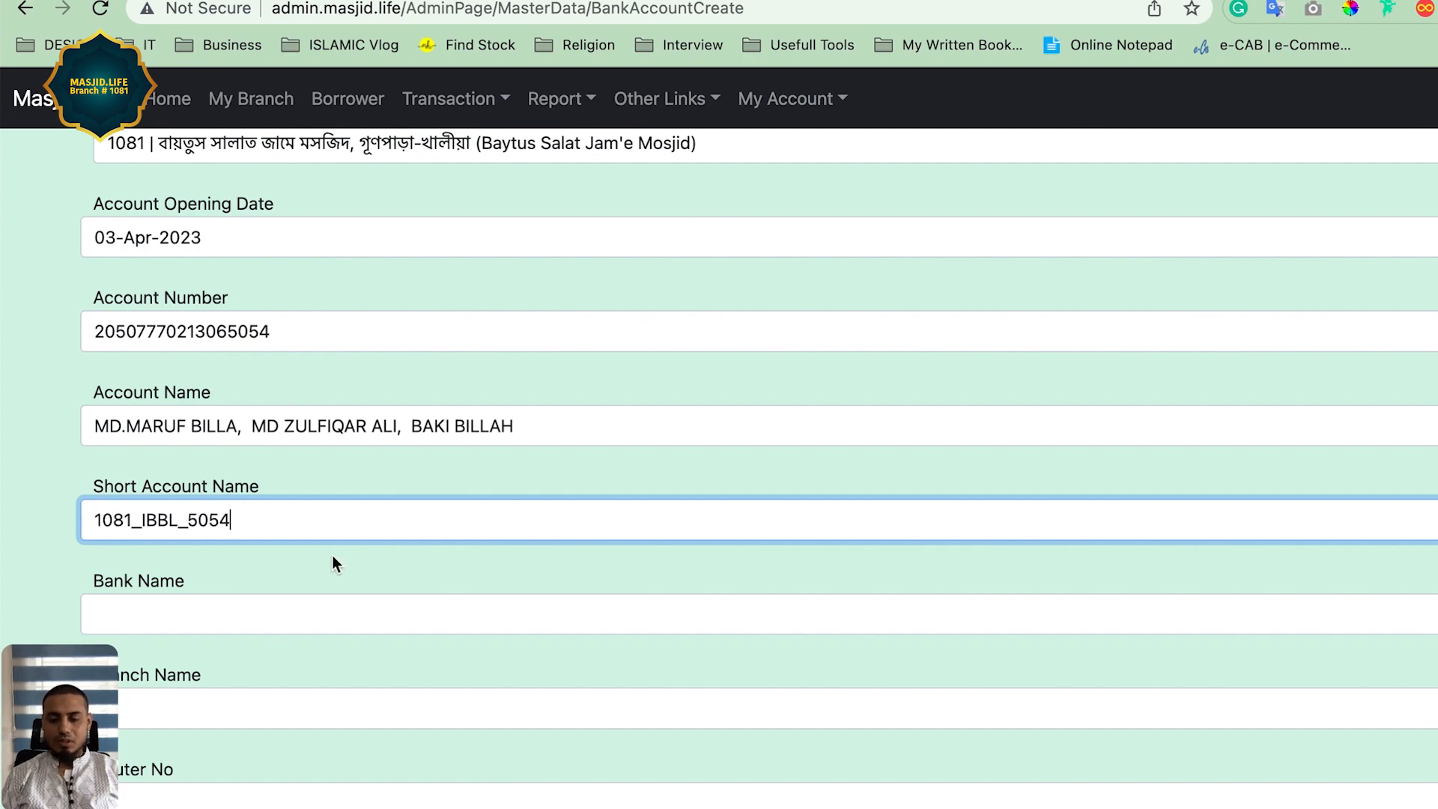
scroll(331, 555, "down", 1)
scroll(331, 555, "up", 5)
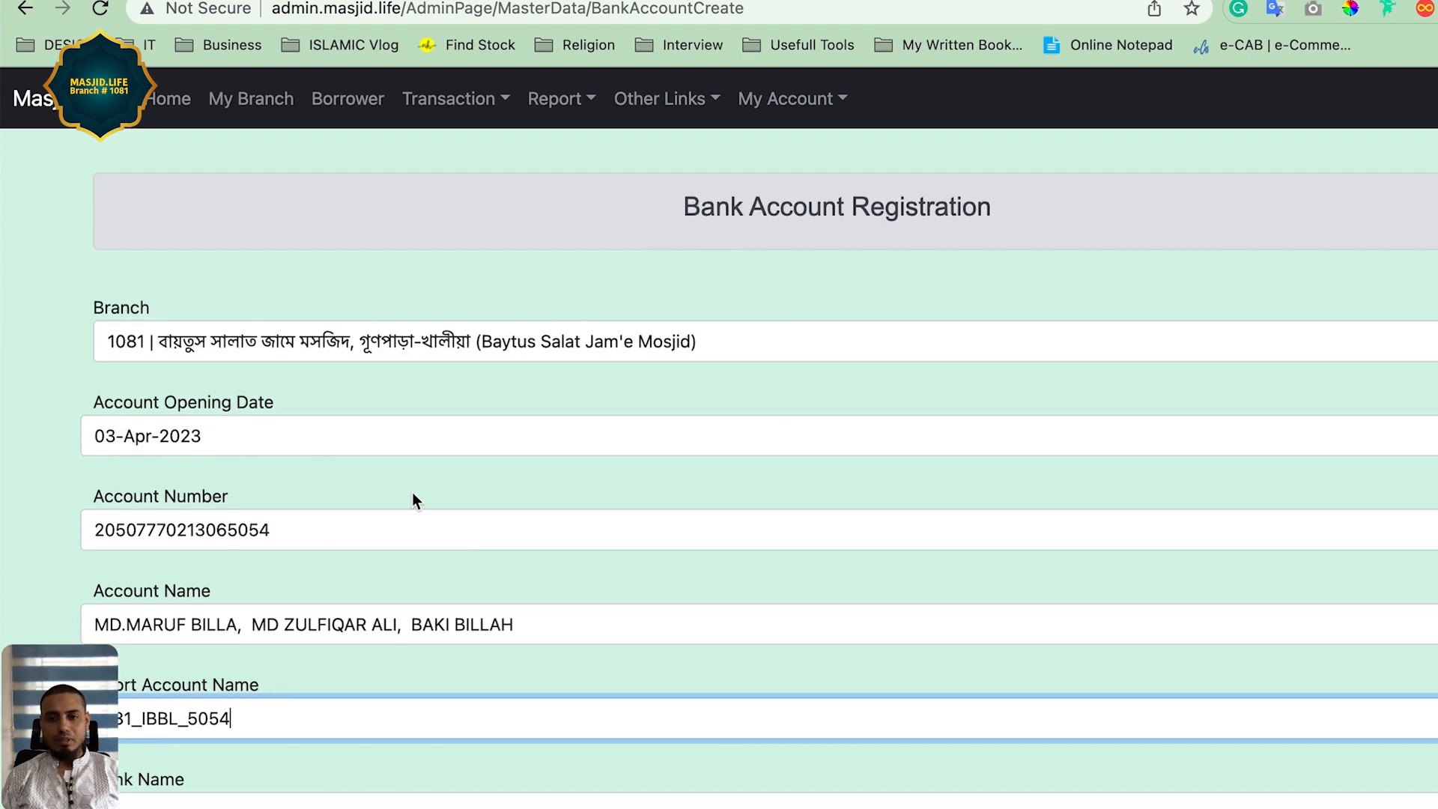
Copy the bank name, Islami Bank Bangladesh Ltd. (IBBL Agent Banking), from the Google Docs document into the registration form's Bank Name field.
scroll(412, 500, "down", 5)
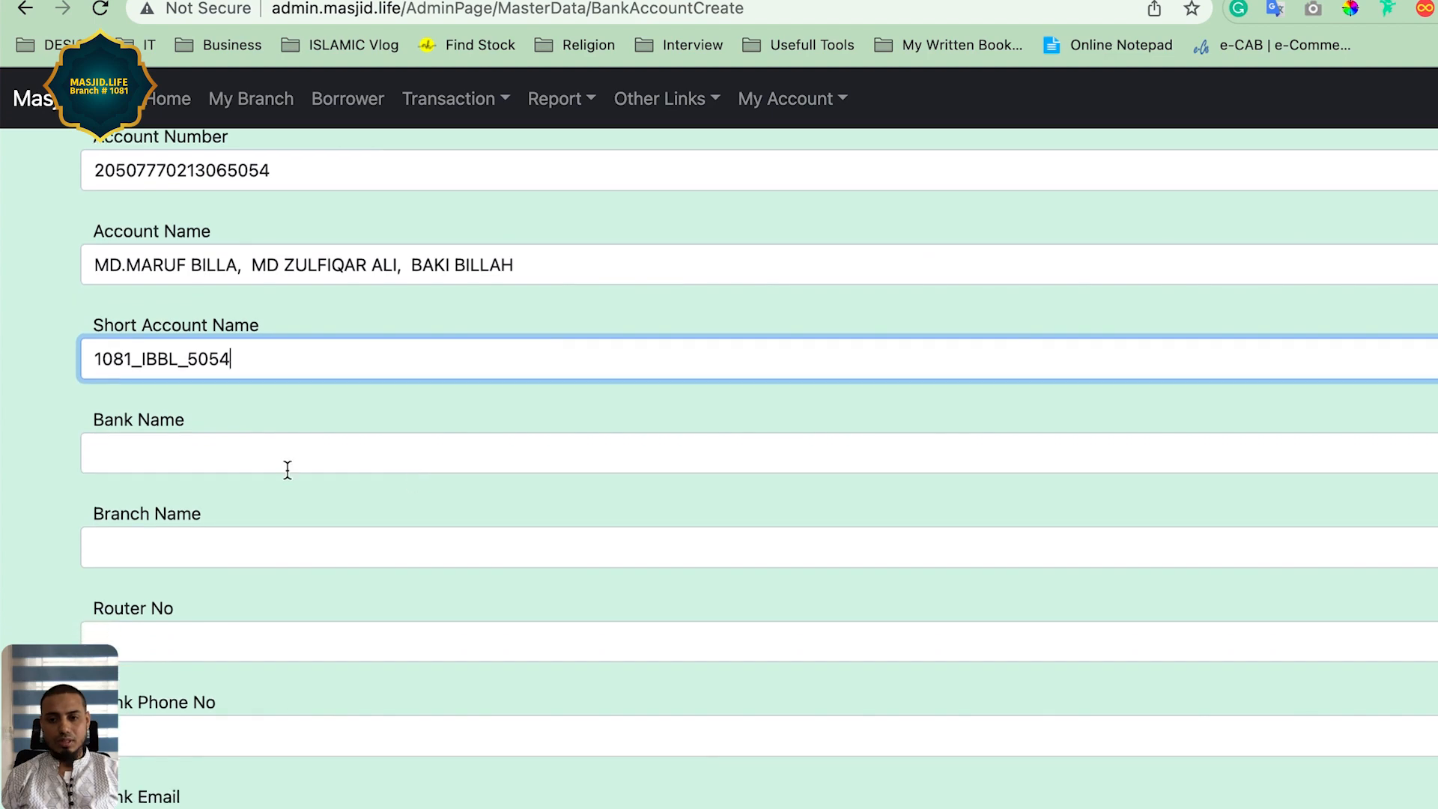
left_click(253, 459)
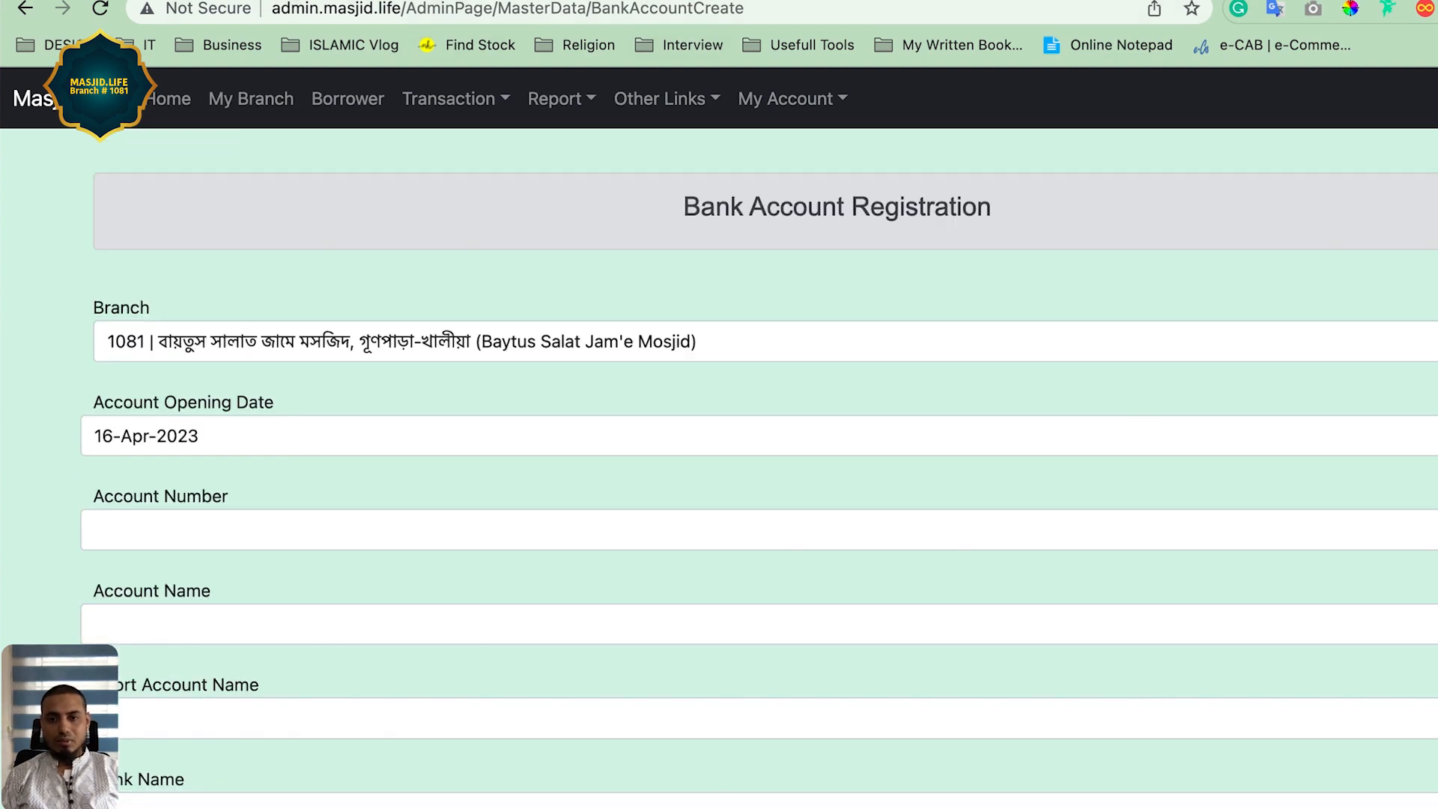
key("ctrl+Tab")
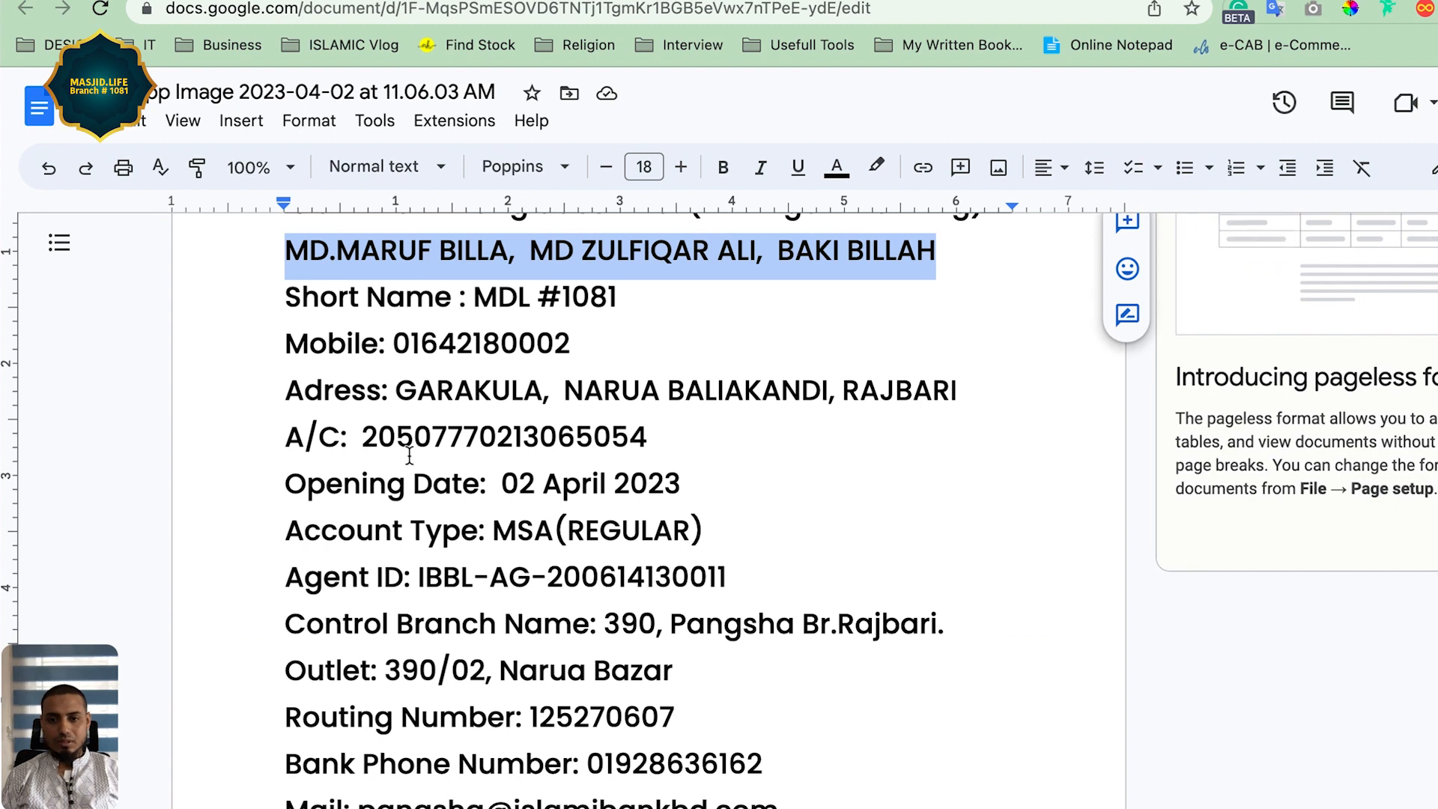
scroll(414, 507, "down", 1)
scroll(405, 494, "up", 4)
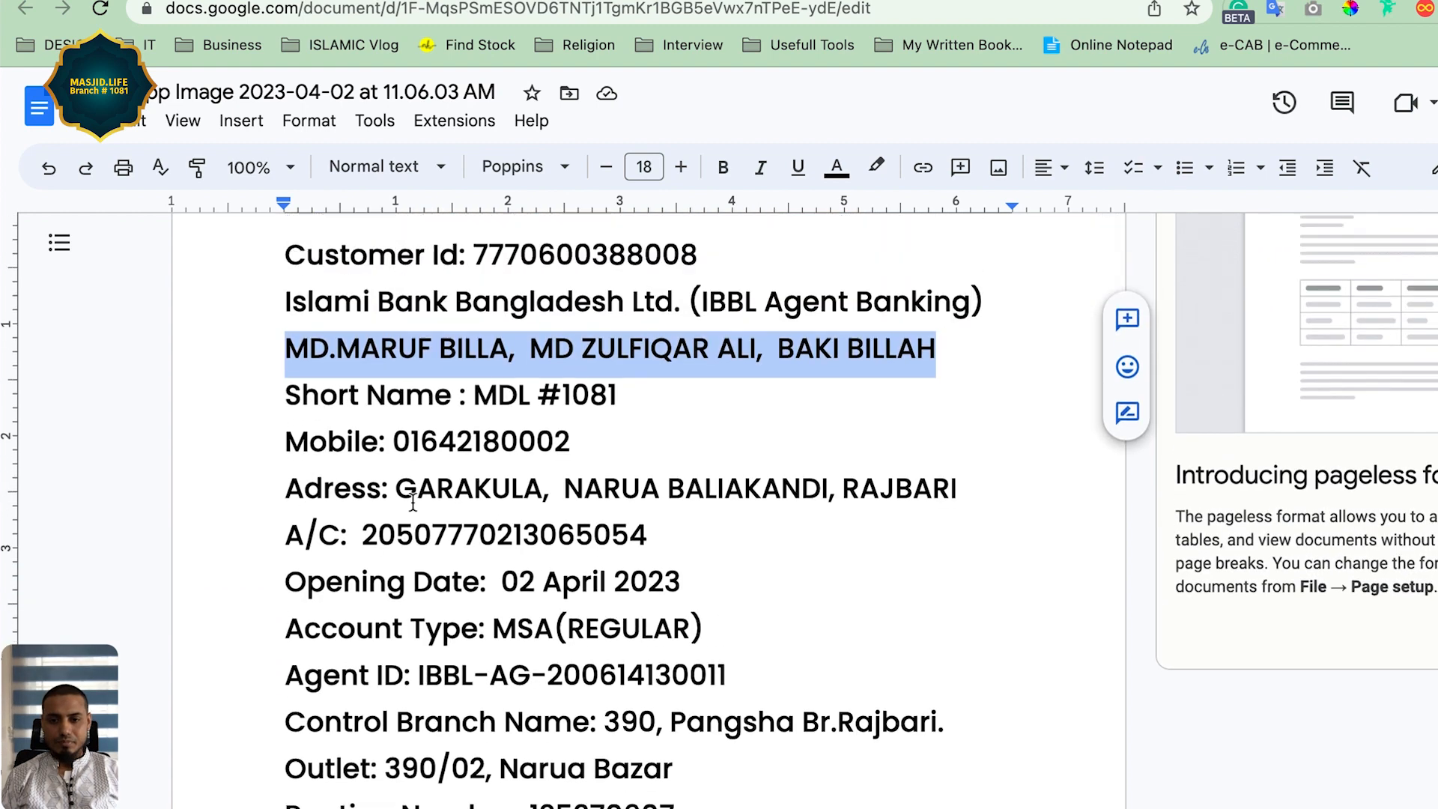
left_click_drag(282, 405, 981, 410)
key("super+c")
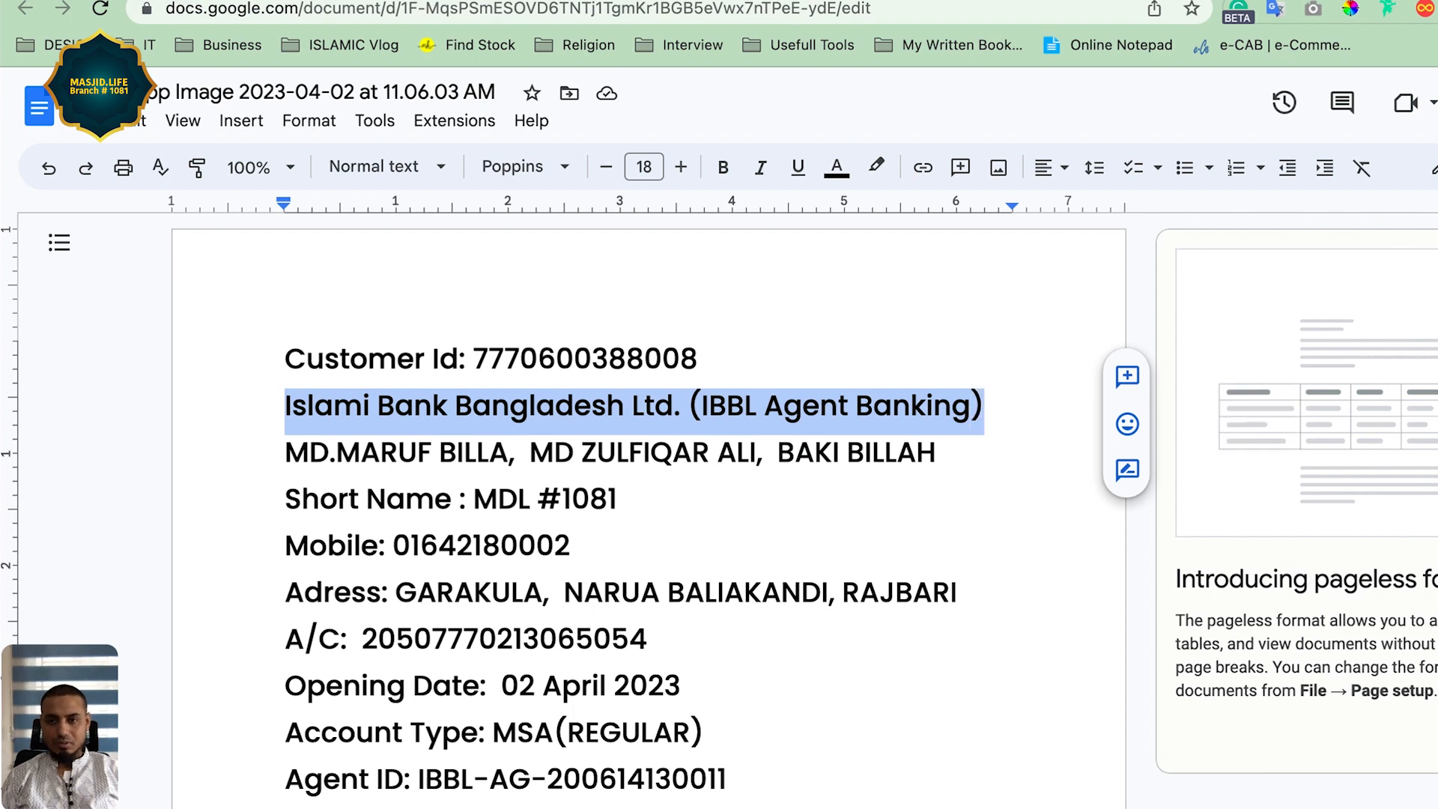
left_click(259, 3)
key("super+v")
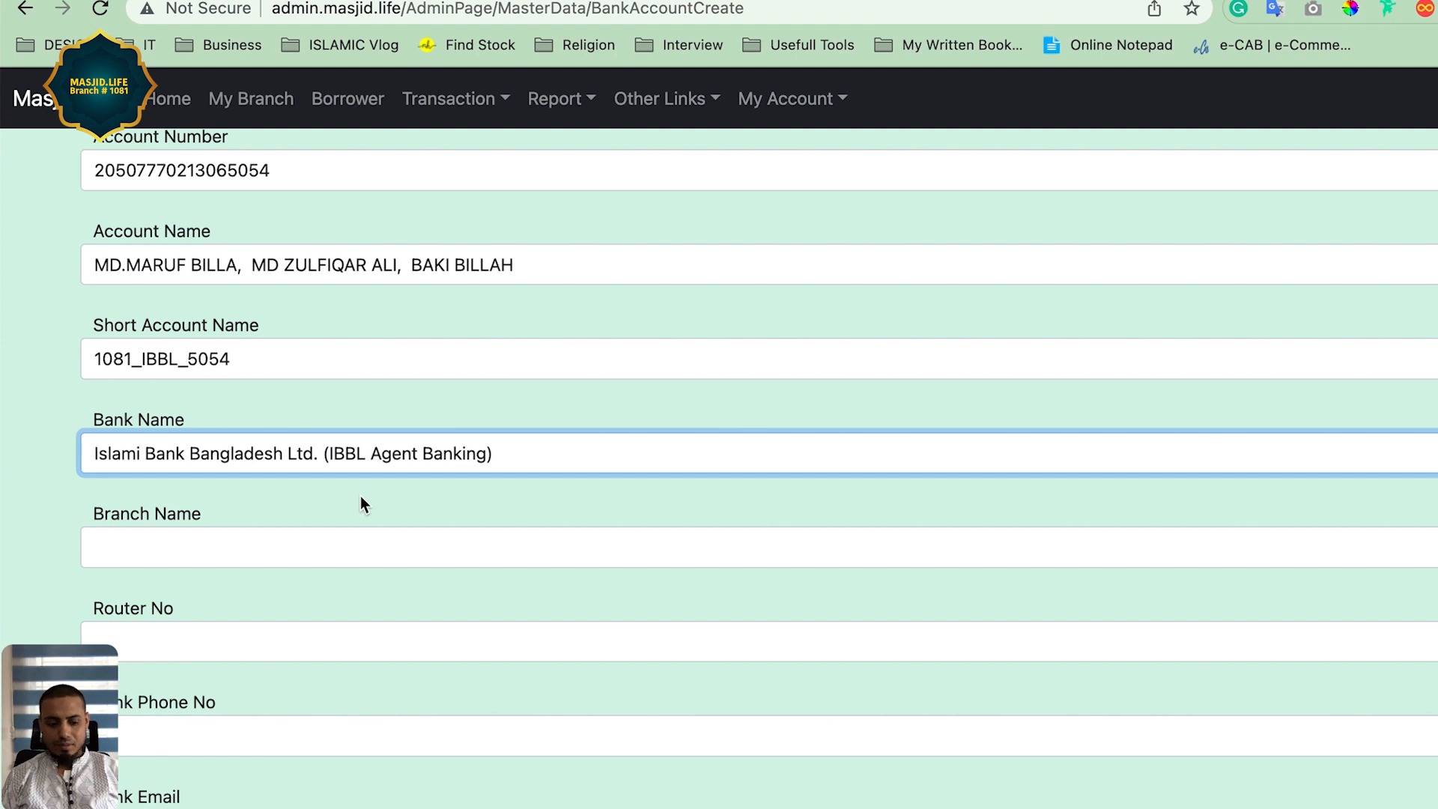
Shorten the Bank Name entry to read Islami Bank Bangladesh Ltd (Agent Banking).
key("BackSpace")
key("BackSpace")
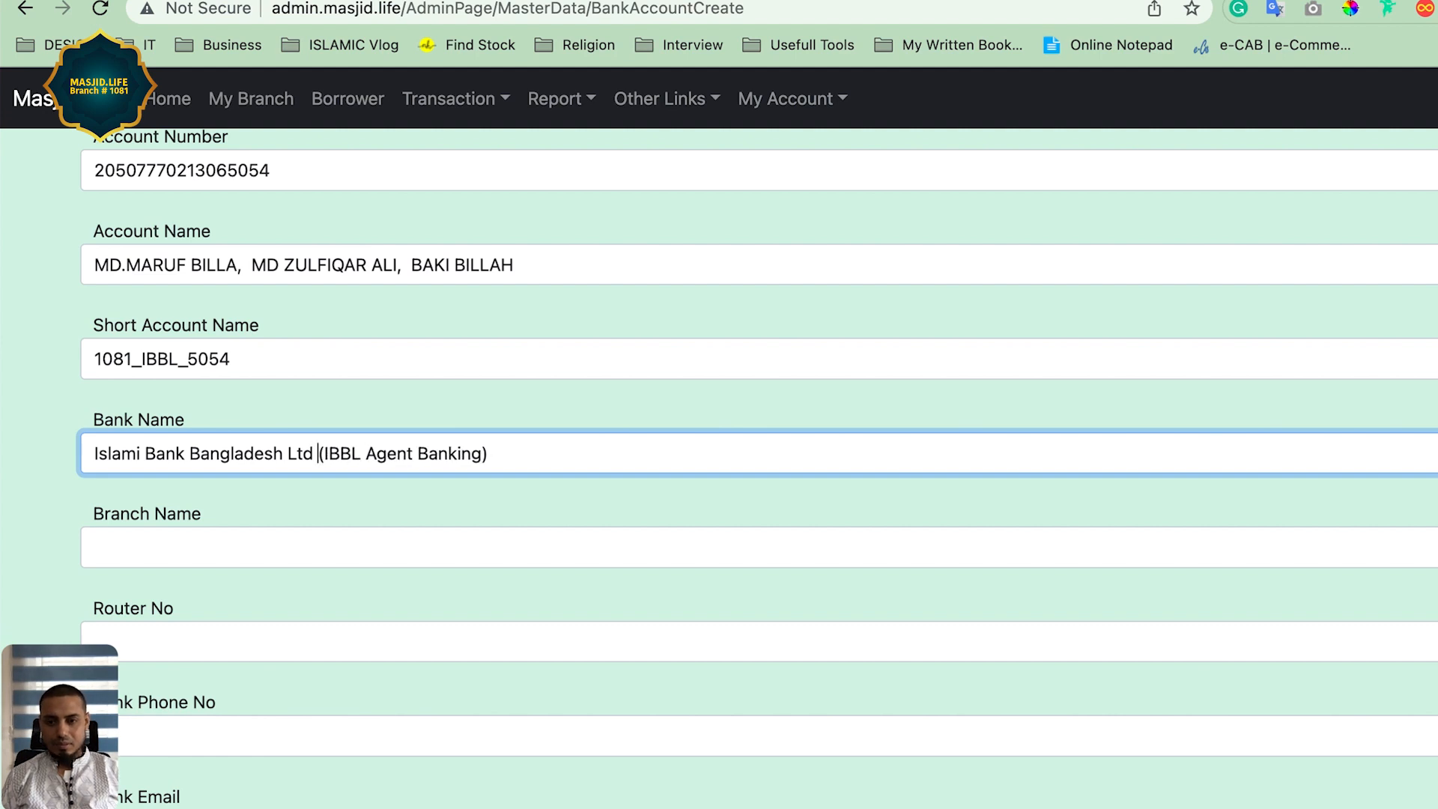
left_click(366, 453)
key("BackSpace")
key("BackSpace")
key("BackSpace")
key("BackSpace")
key("BackSpace")
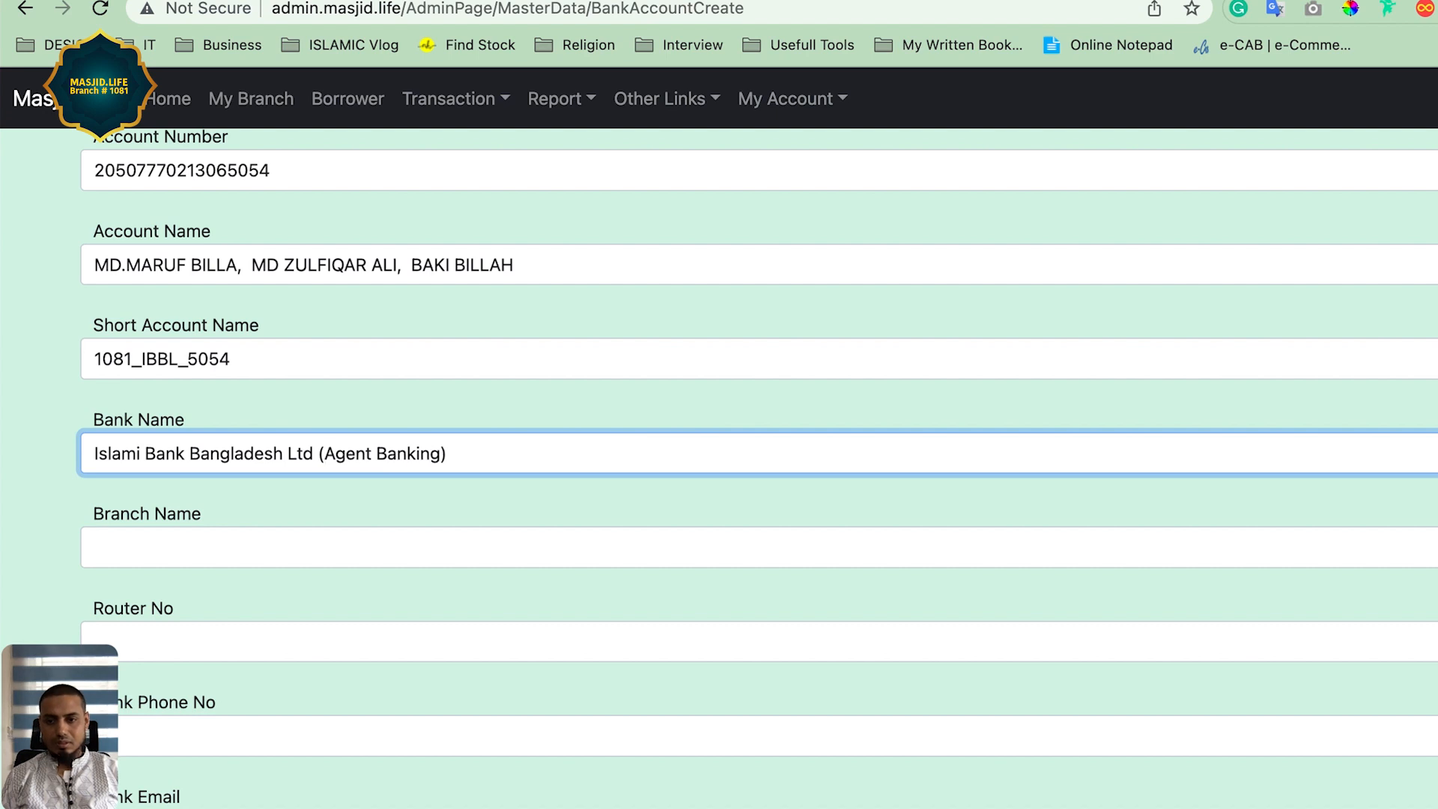
Copy the Outlet entry, 390/02, Narua Bazar, from the Google Docs document into the form's Branch Name field.
left_click(315, 550)
scroll(311, 549, "down", 1)
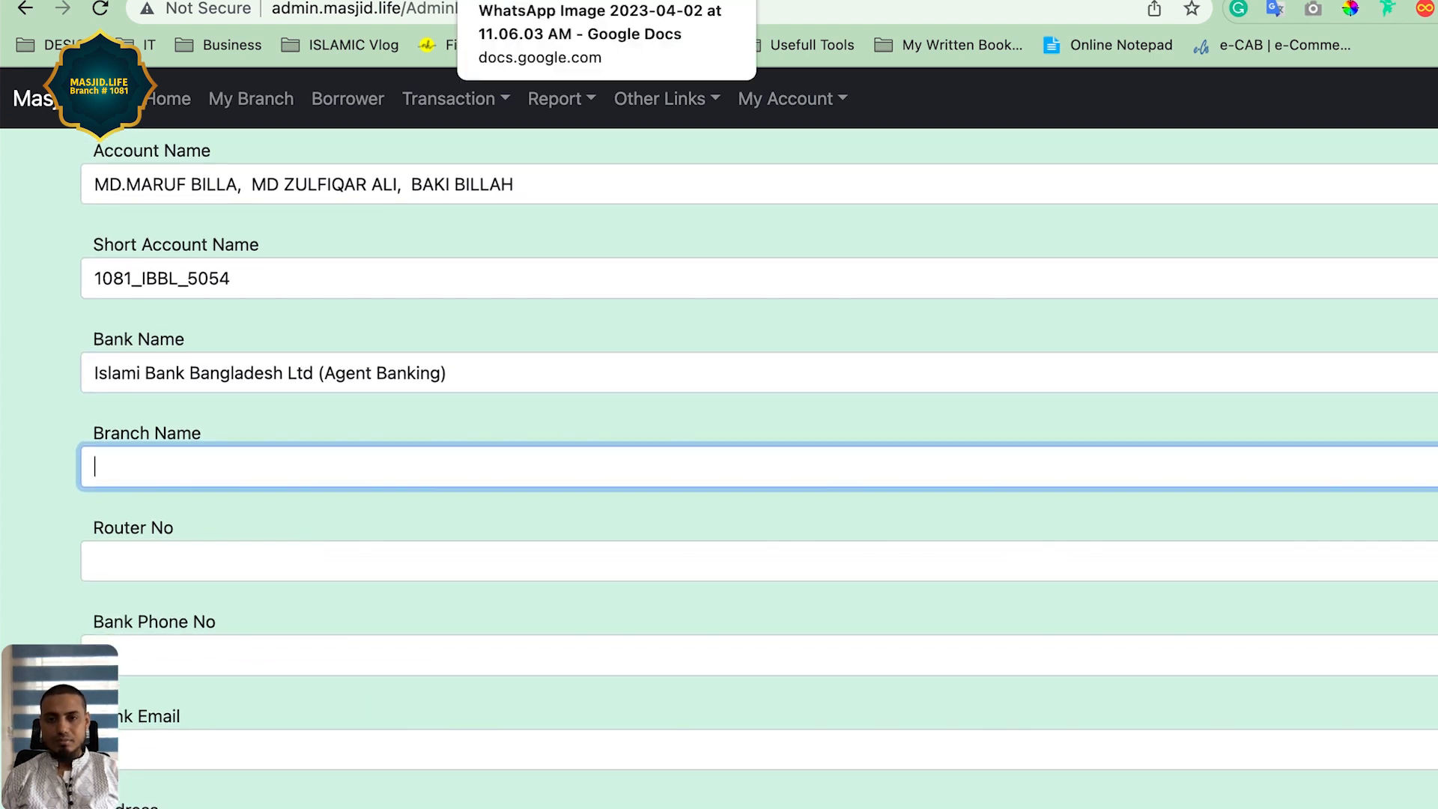
left_click(524, 1)
scroll(403, 535, "down", 2)
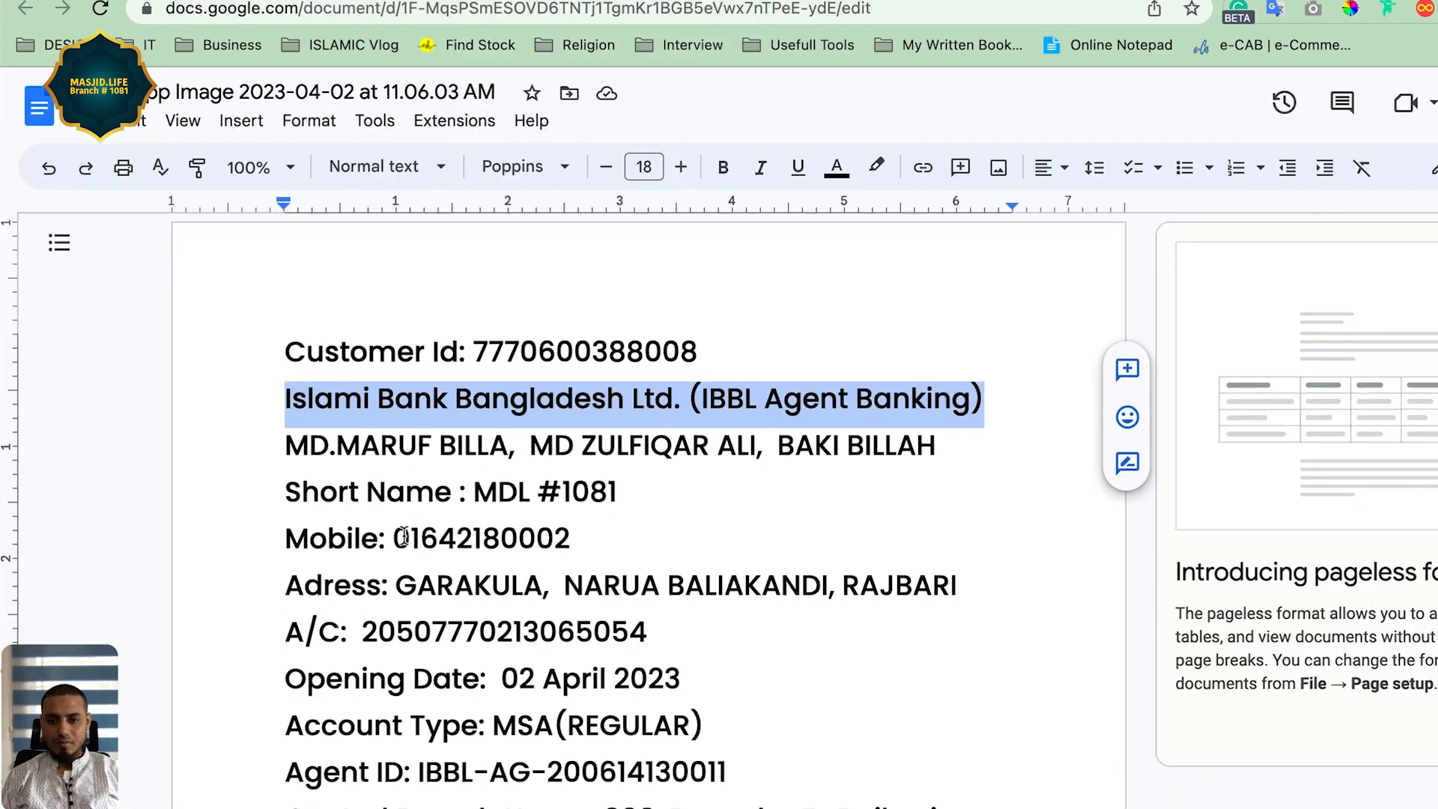
scroll(403, 535, "down", 2)
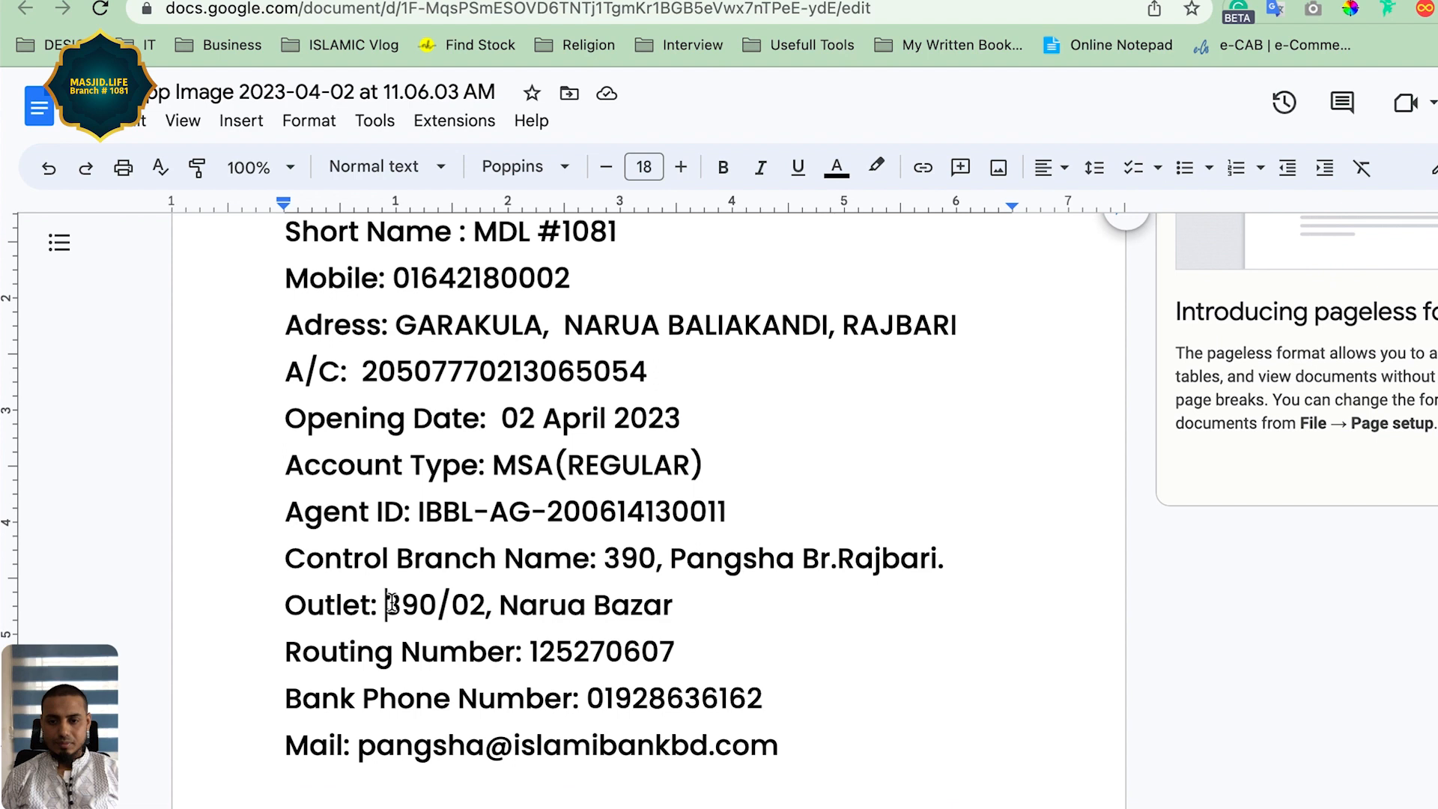
mouse_move(390, 603)
left_mouse_down()
mouse_move(667, 603)
mouse_move(382, 599)
left_mouse_up()
key("super+c")
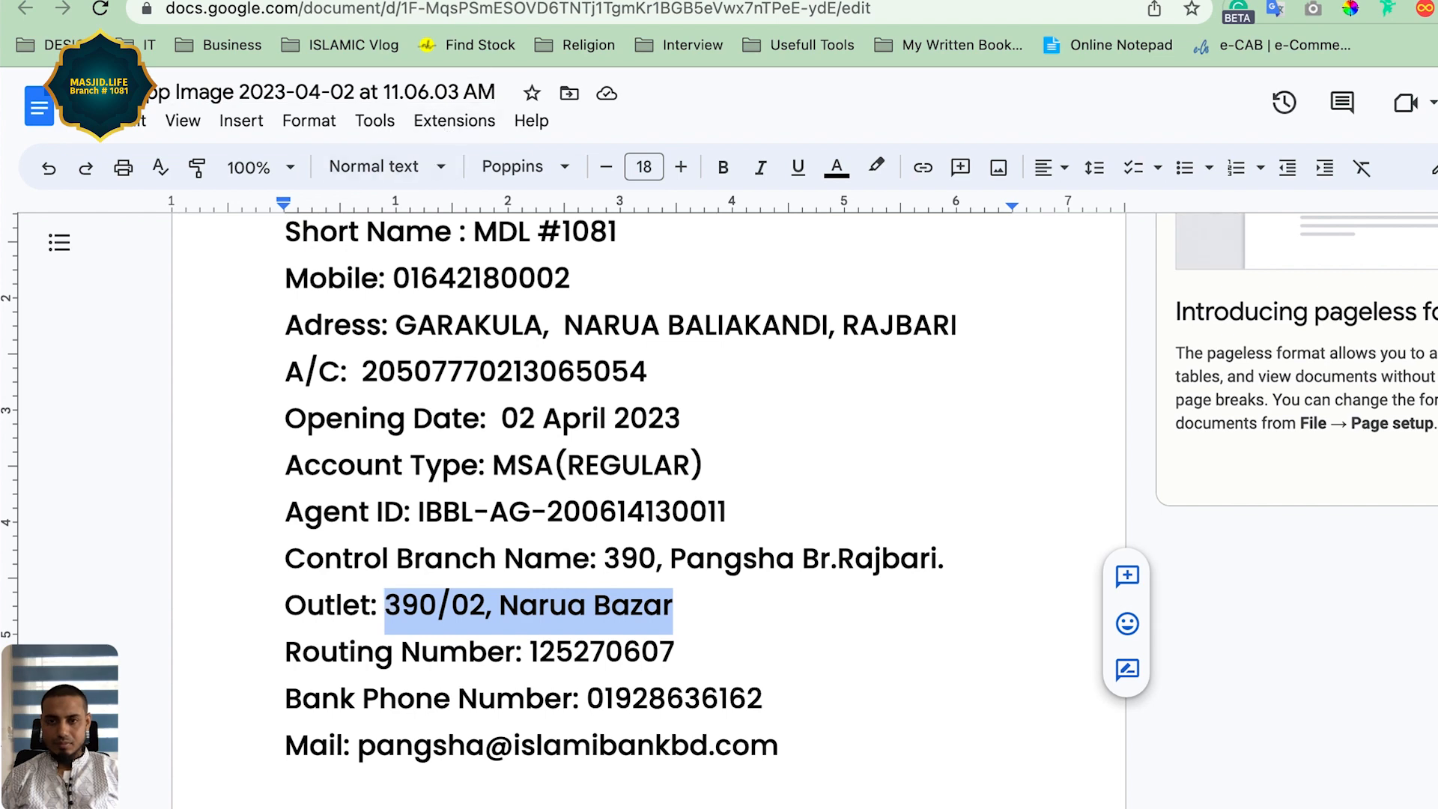
left_click(330, 4)
key("super+v")
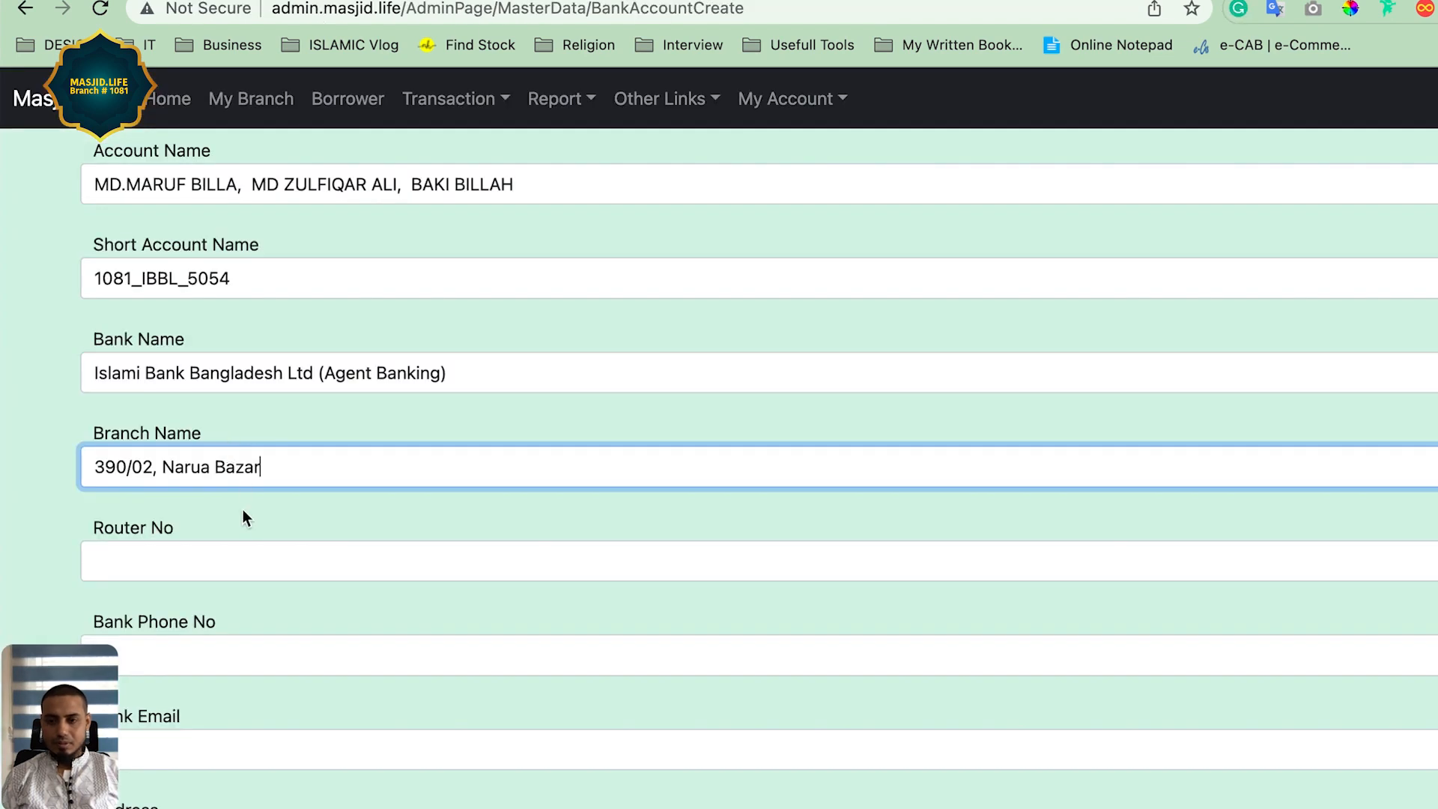
Copy the bank's routing number from the Google Docs document into the form's Router No field.
key("Tab")
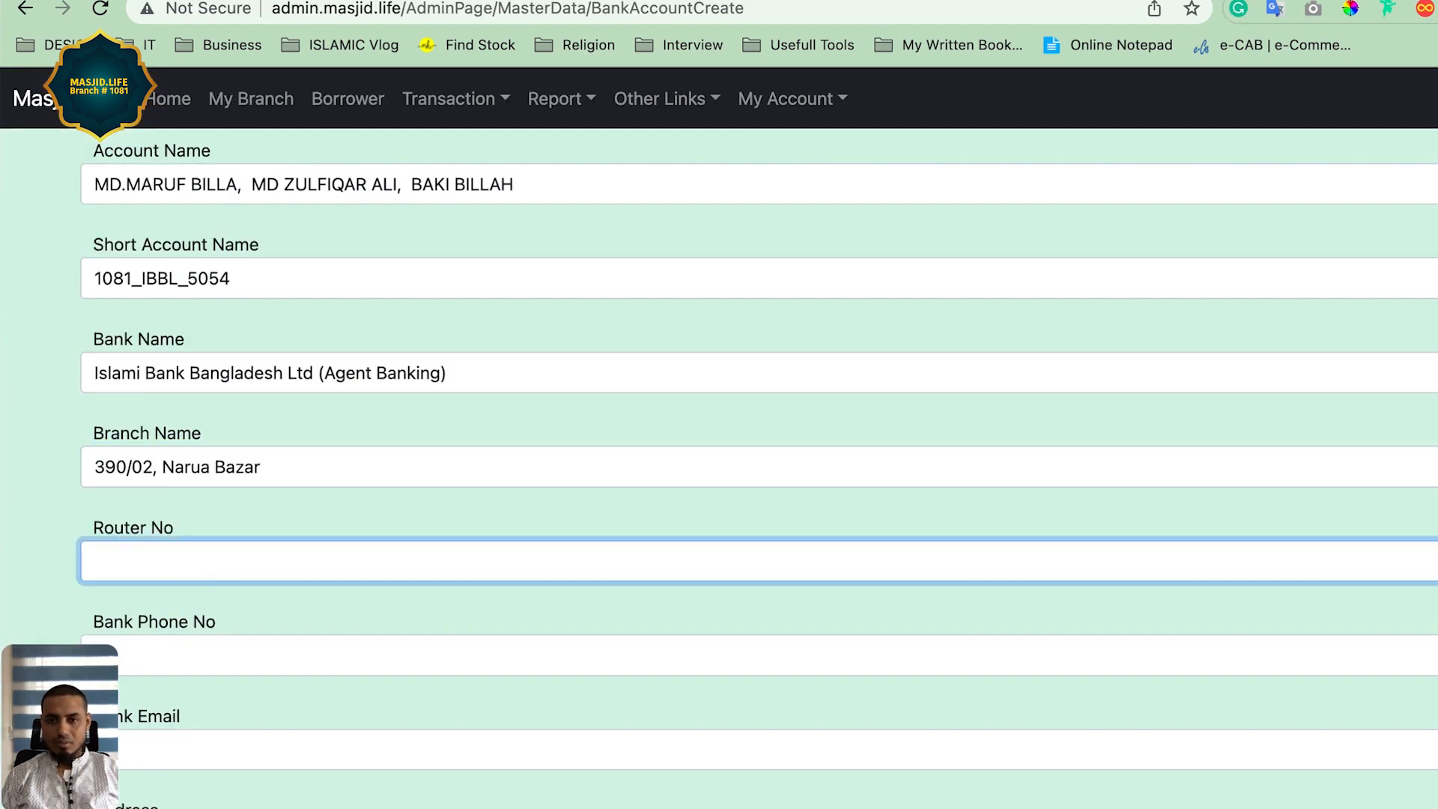
left_click(496, 3)
scroll(517, 589, "up", 1)
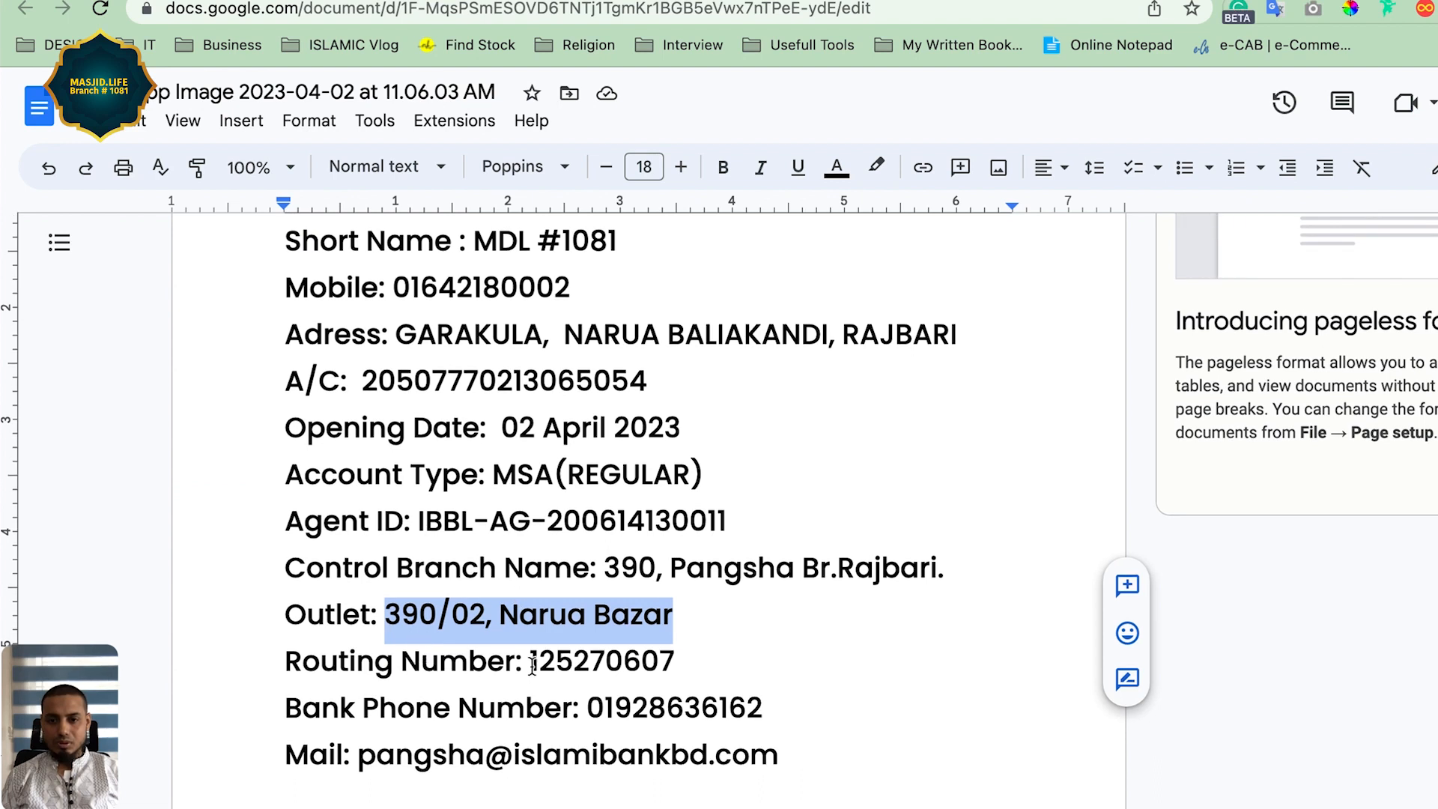
left_click_drag(532, 664, 675, 656)
key("super+c")
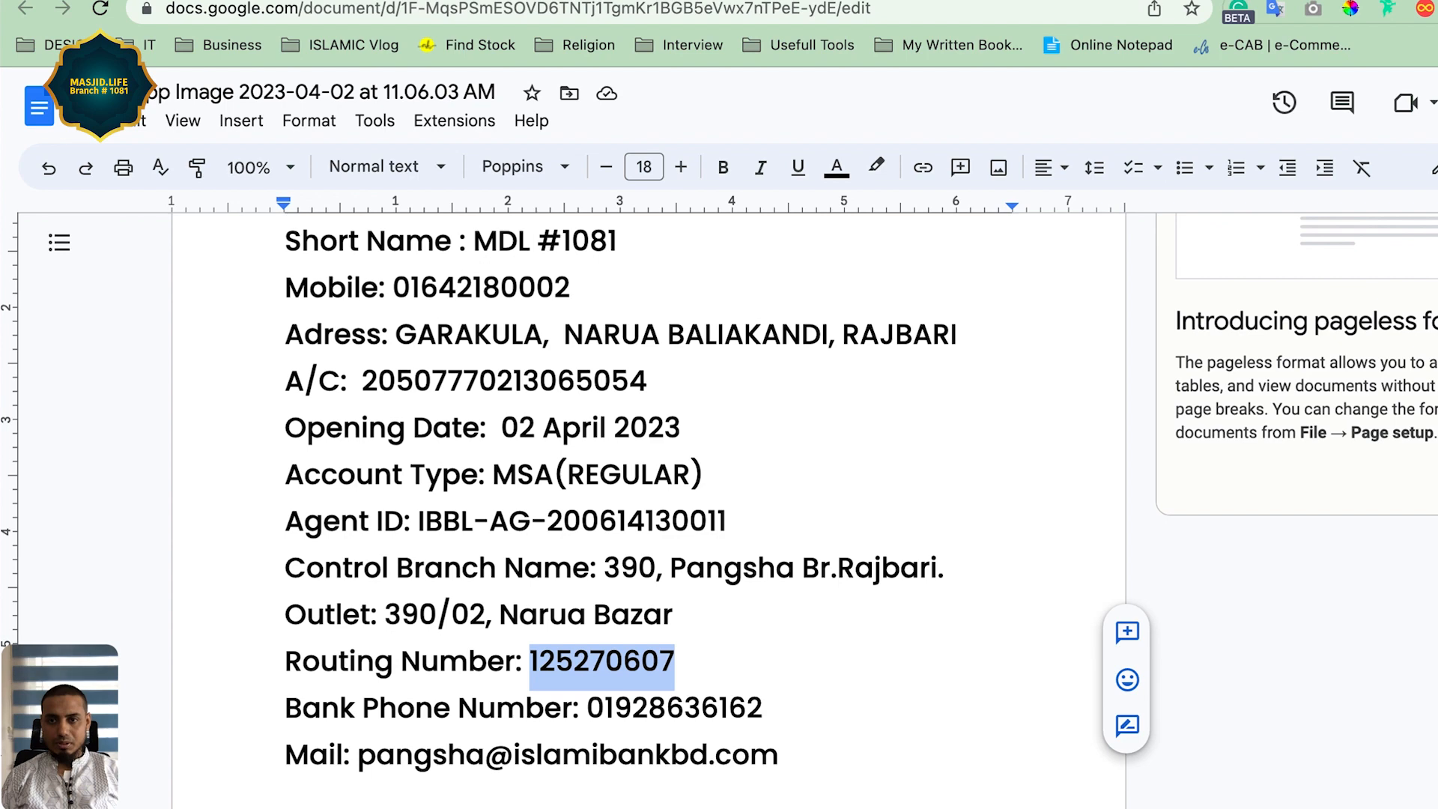
key("ctrl+Tab")
key("ctrl+Tab")
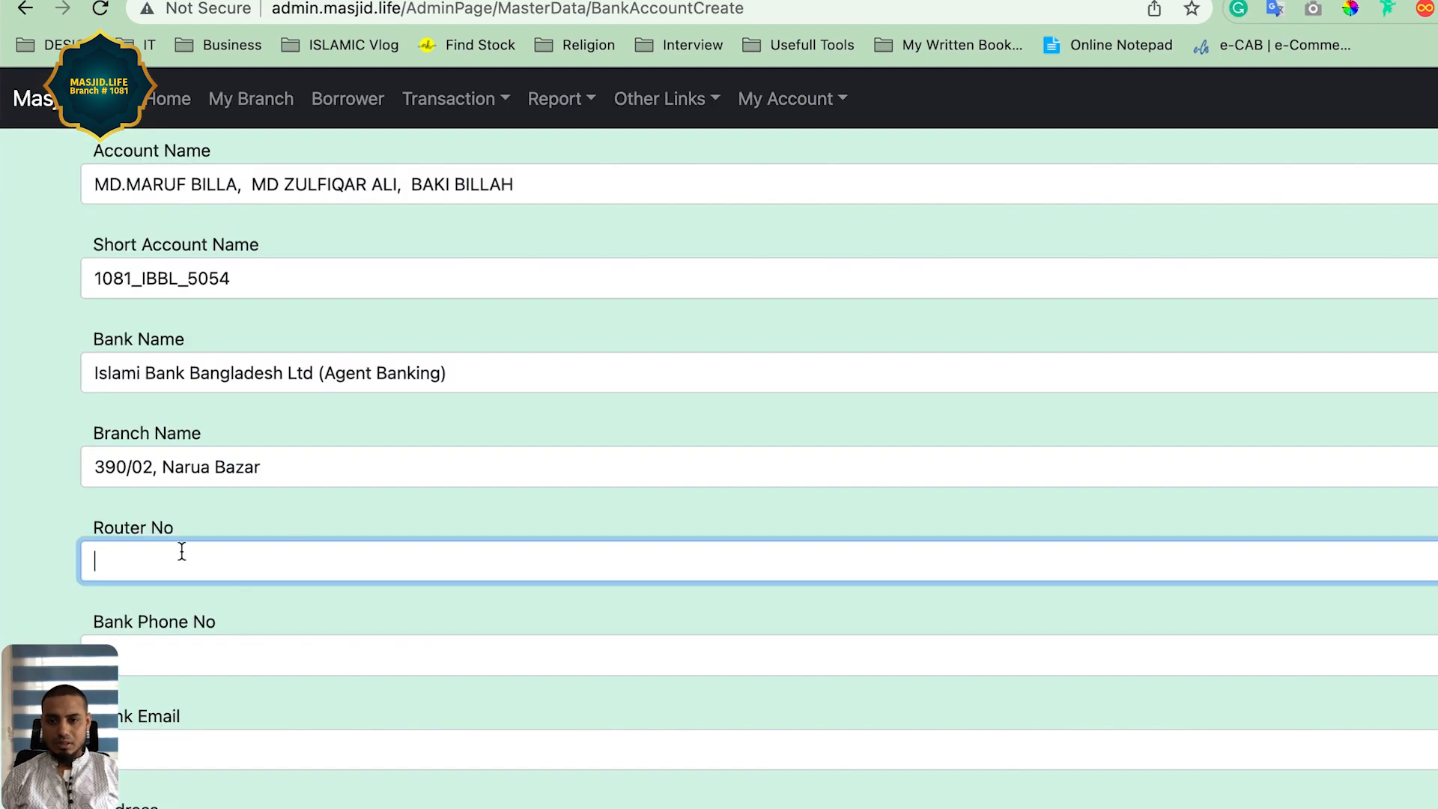
key("super+v")
Copy the bank's phone number from the Google Docs document into the form's Bank Phone No field.
scroll(224, 595, "down", 2)
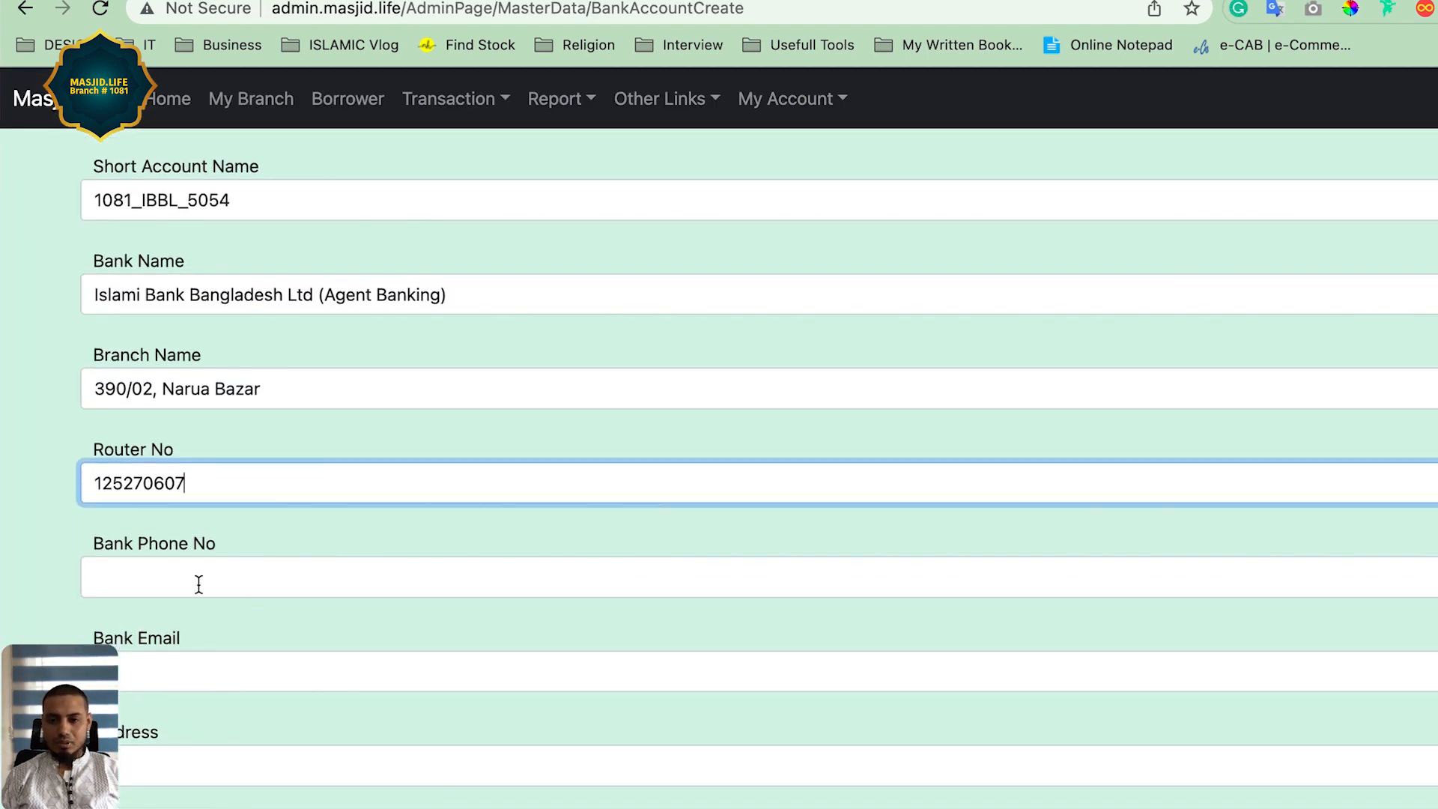
left_click(196, 584)
key("ctrl+shift+Tab")
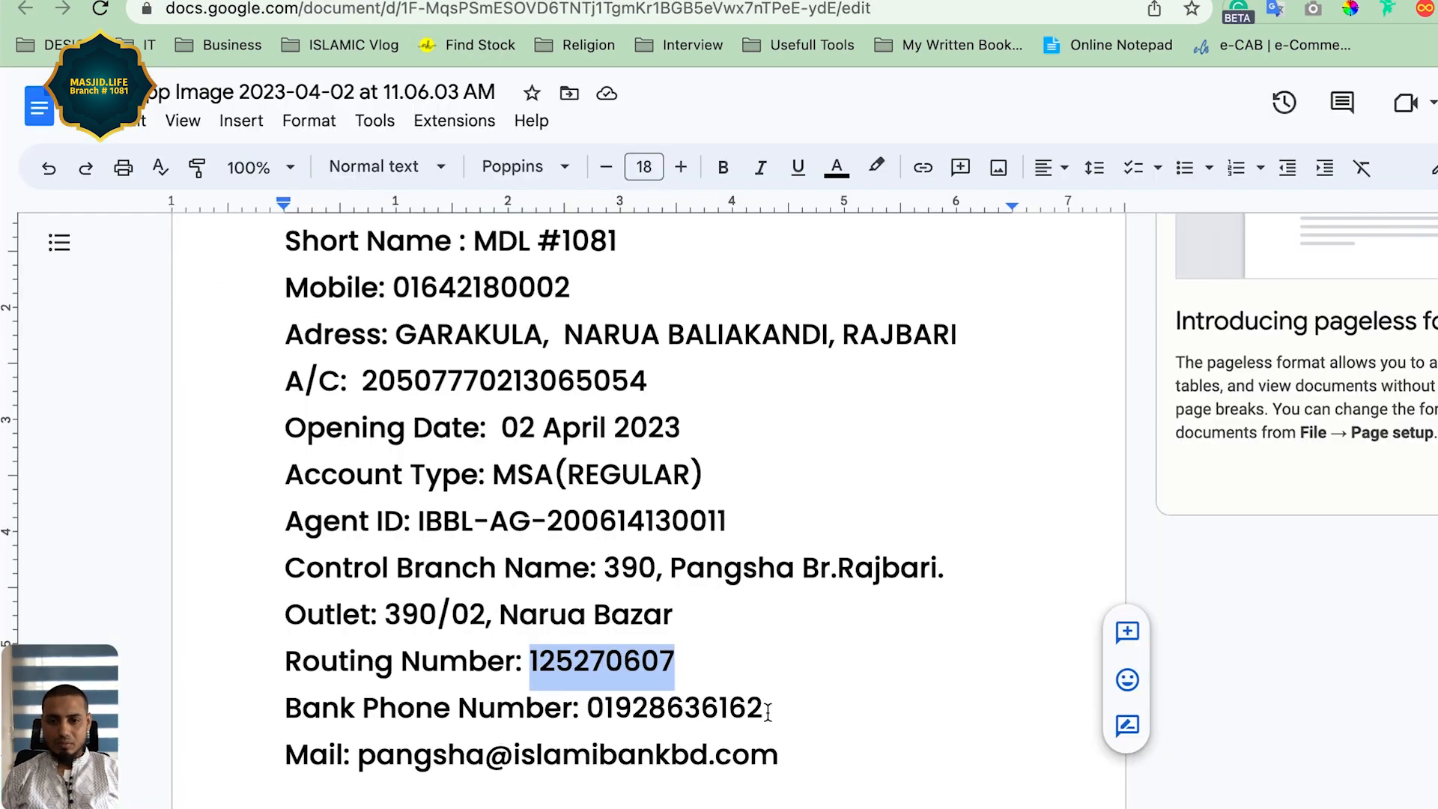
left_click_drag(763, 708, 589, 706)
key("super+c")
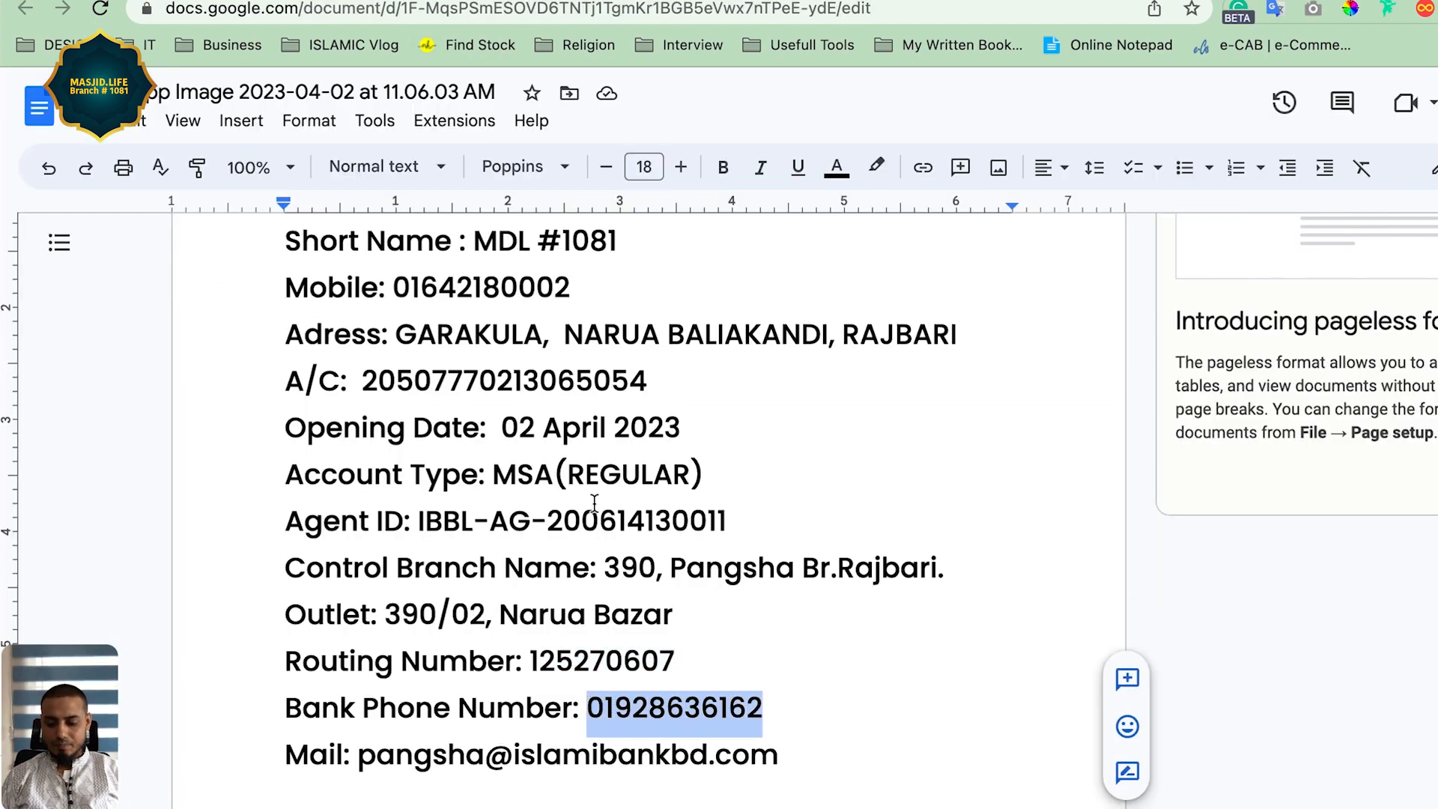
key("ctrl+Tab")
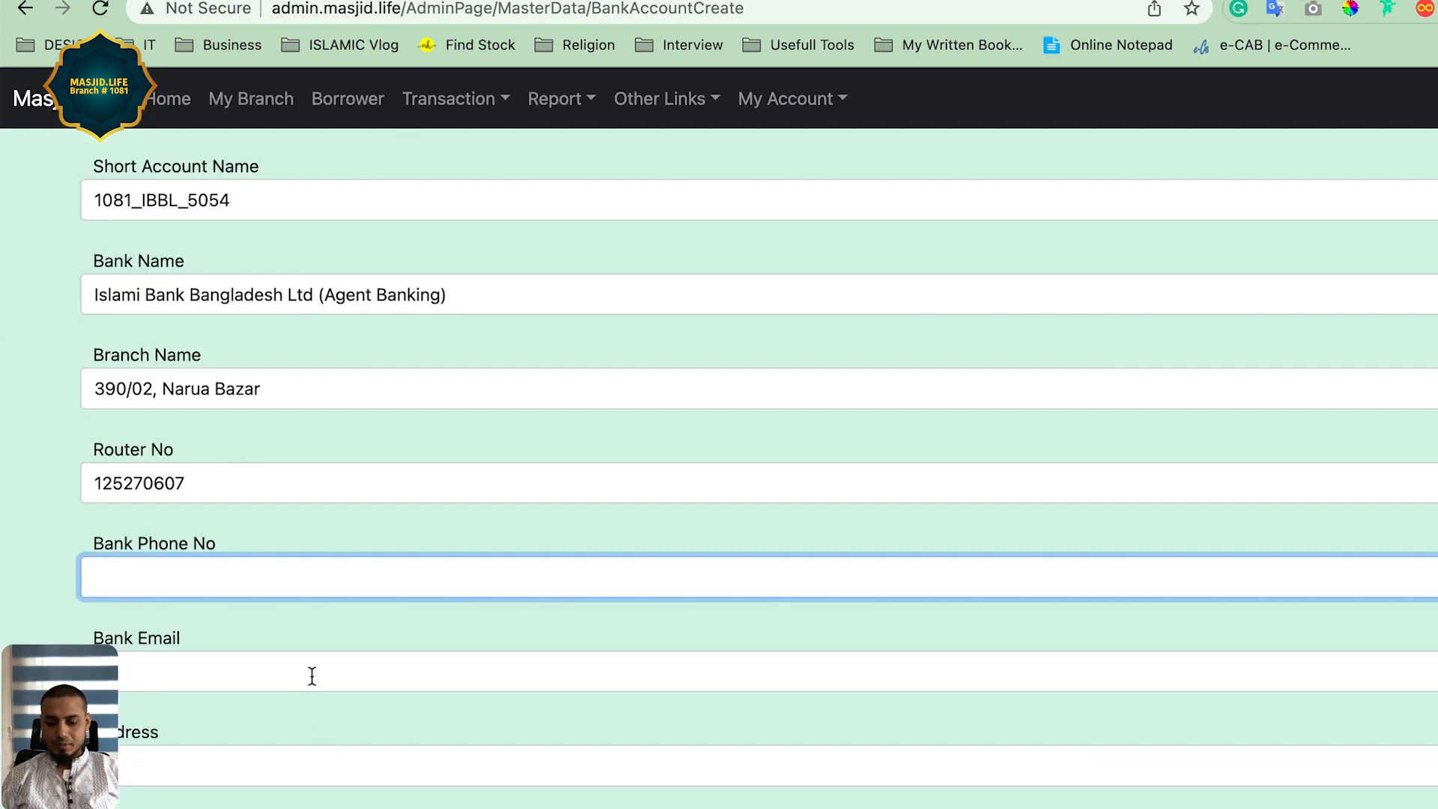
key("super+v")
Copy the bank's e-mail address from the Google Docs document into the form's Bank Email field.
scroll(307, 659, "down", 1)
left_click(293, 623)
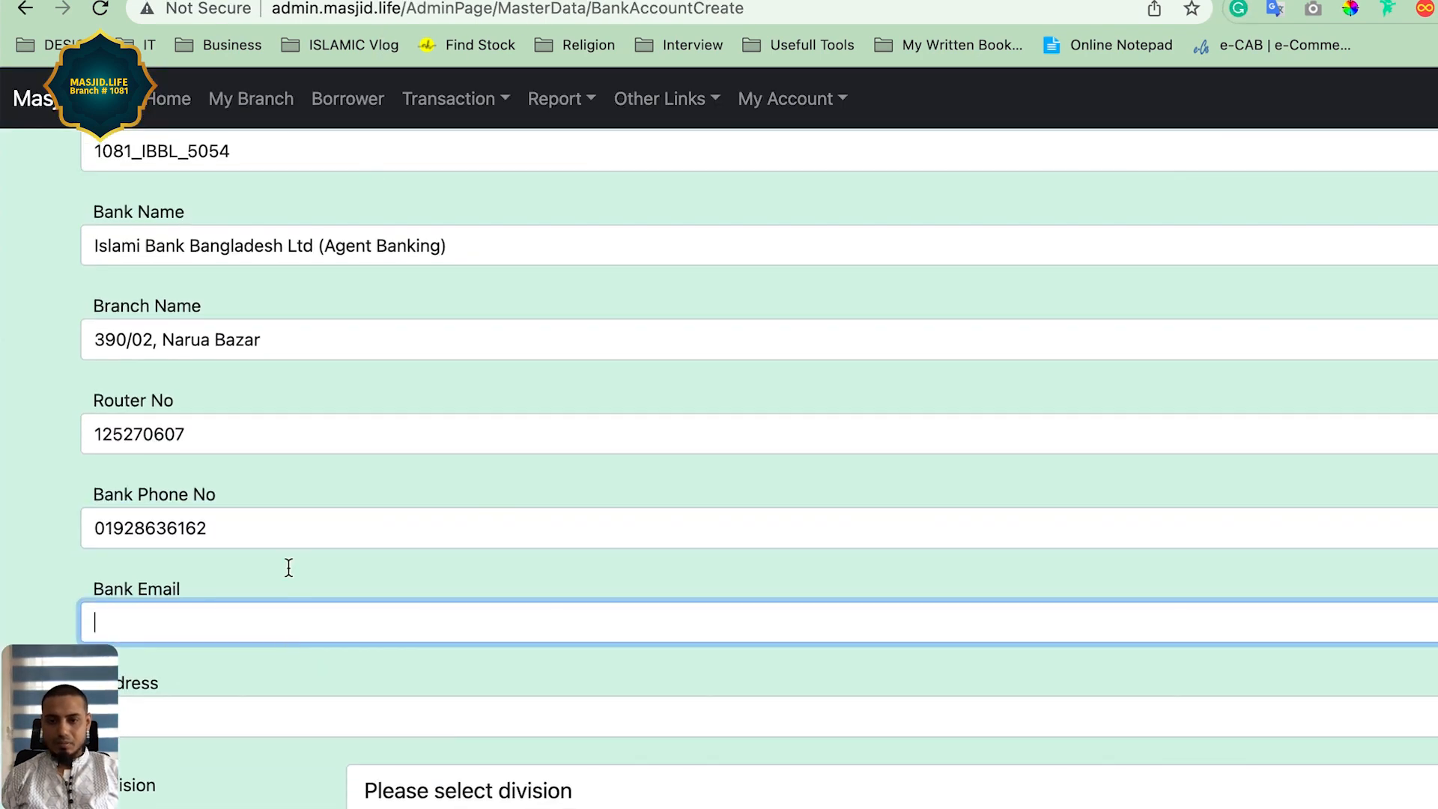
key("ctrl+shift+Tab")
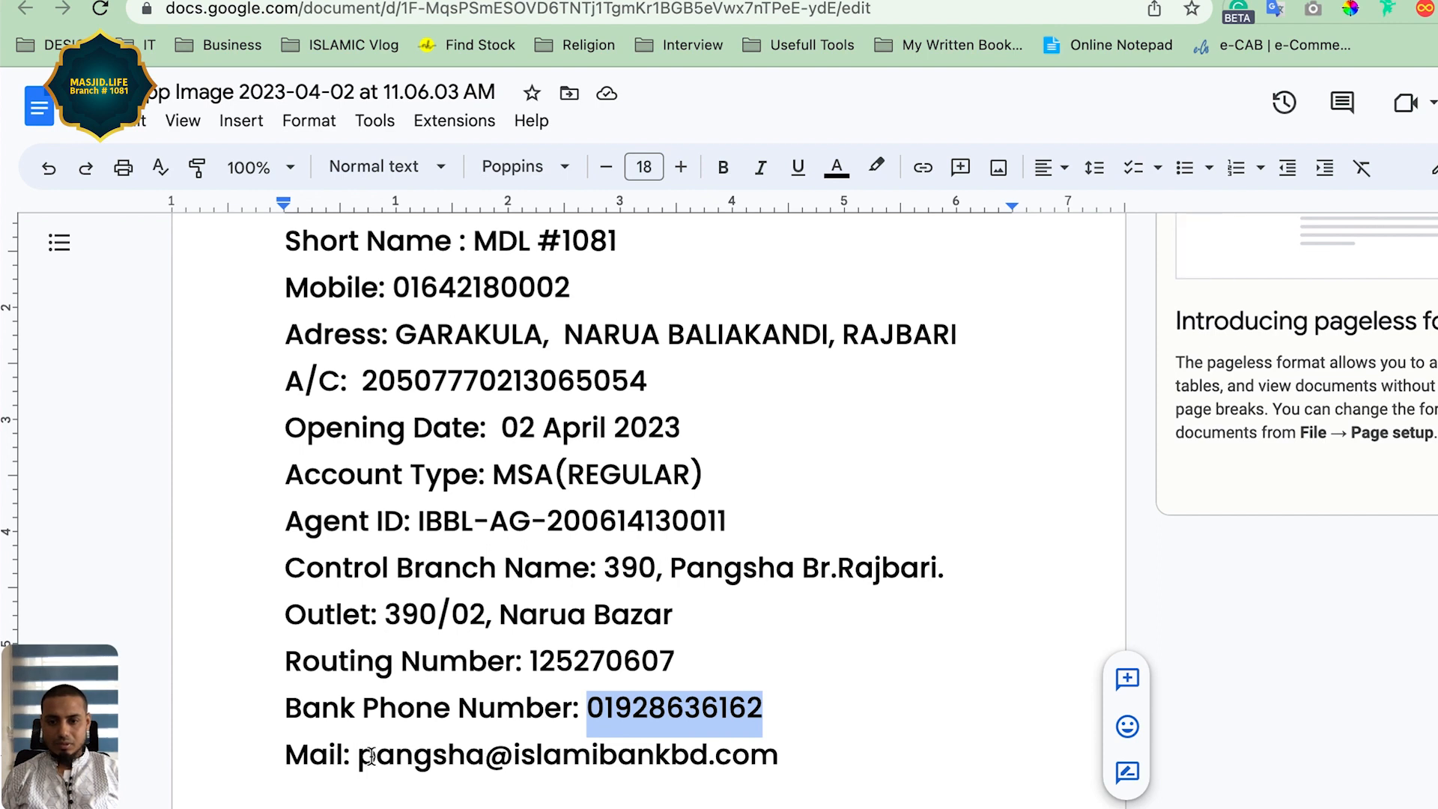
left_click_drag(369, 757, 783, 758)
key("super+c")
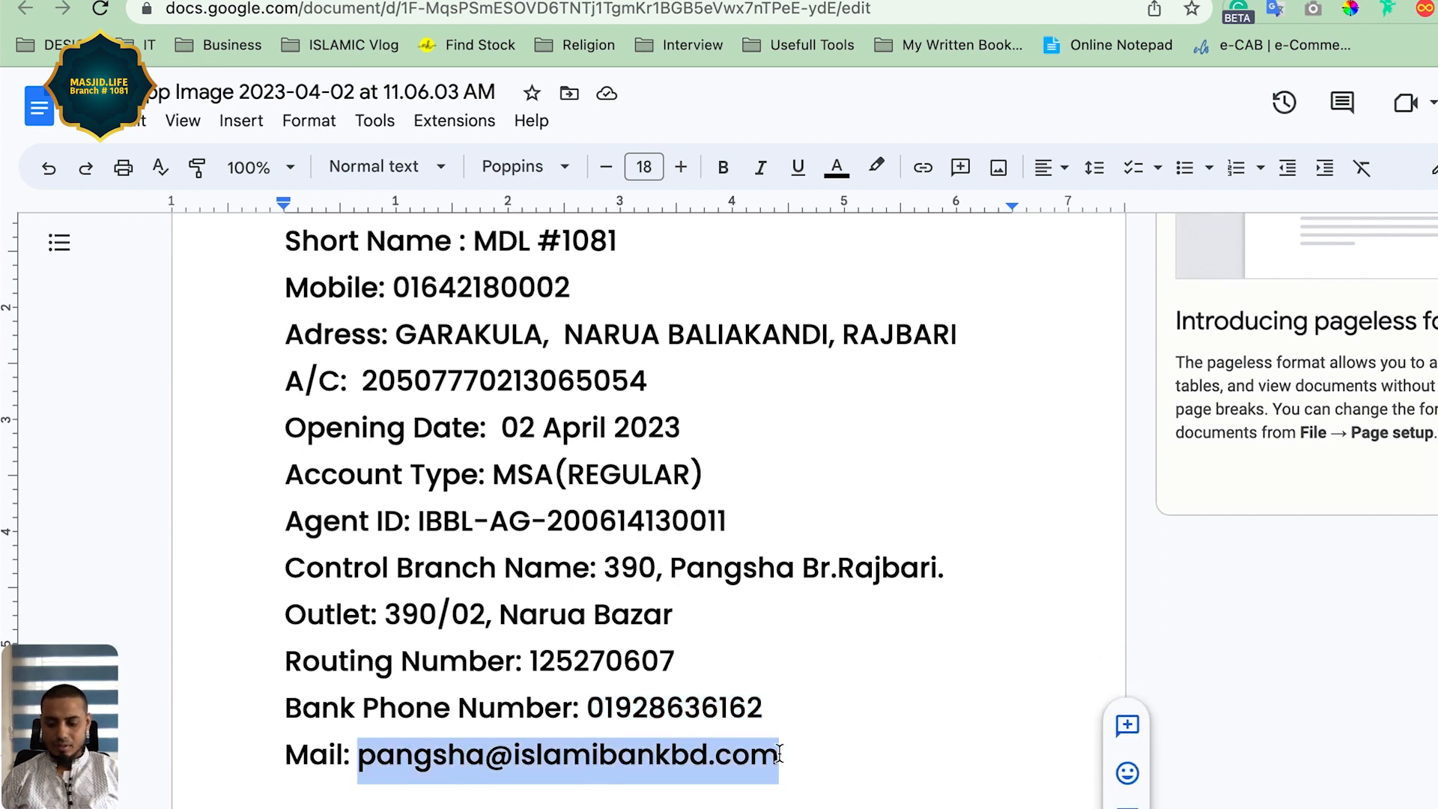
left_click(275, 6)
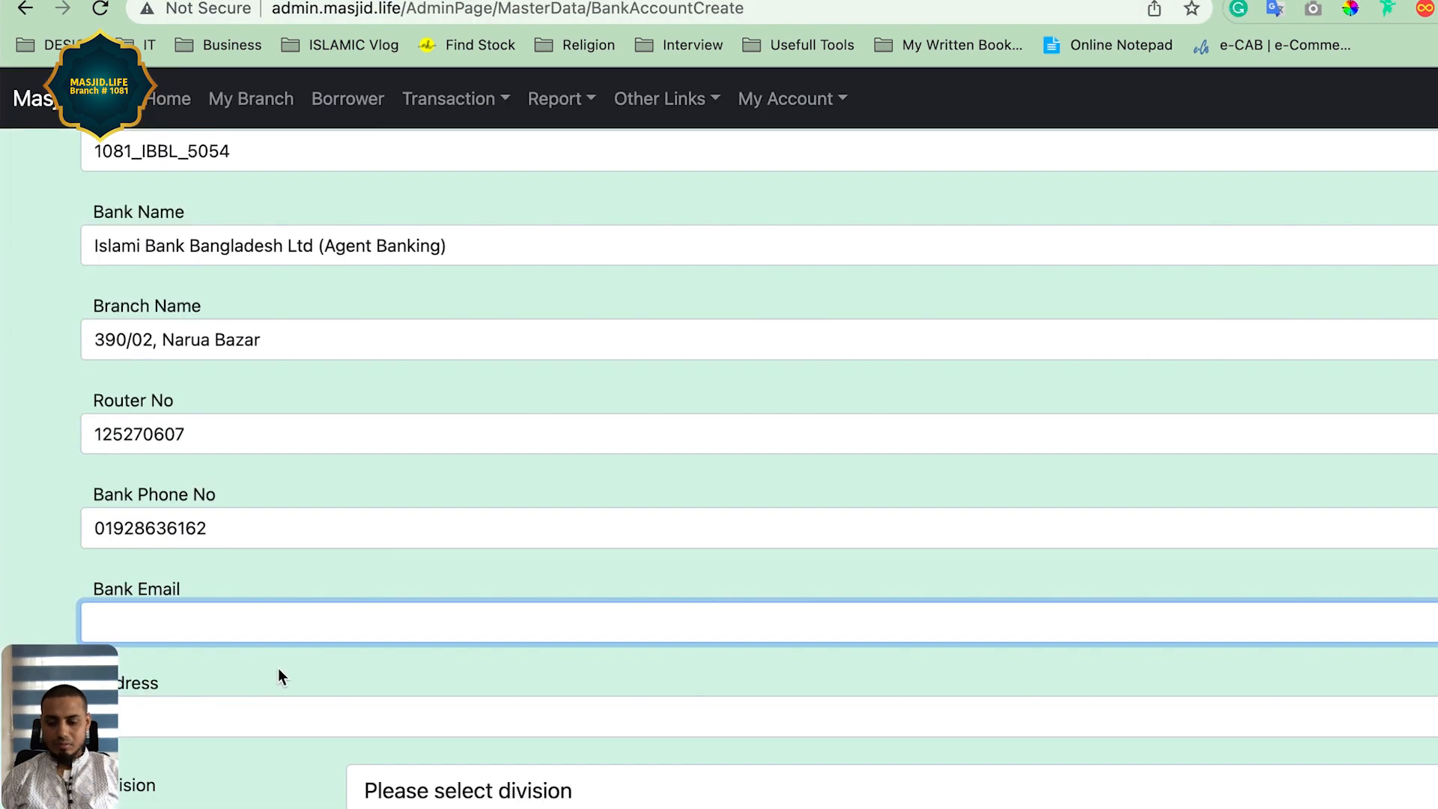
key("super+v")
Copy the Outlet entry from the Google Docs document into the form's Address field as the bank's address.
scroll(280, 667, "down", 2)
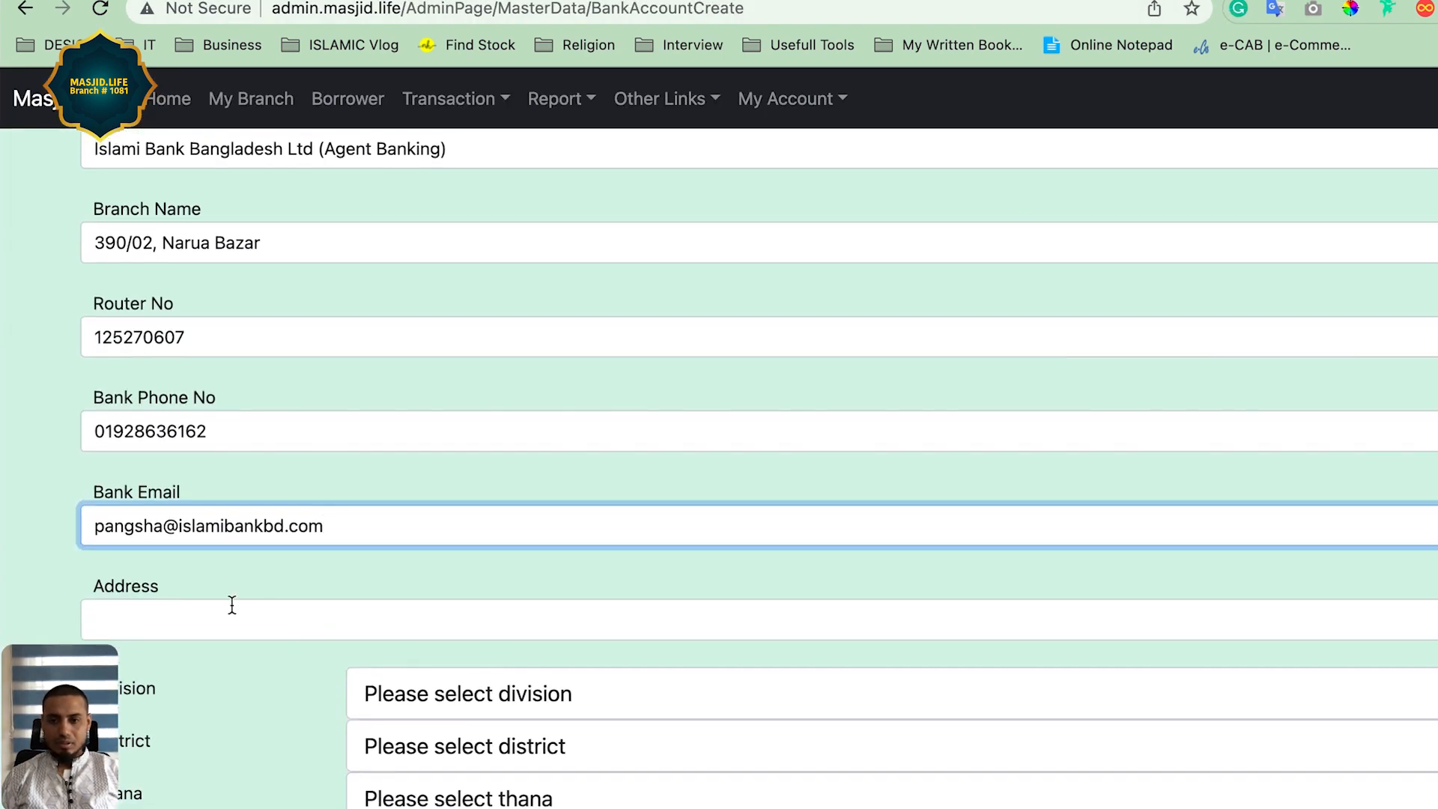
left_click(232, 619)
key("ctrl+shift+Tab")
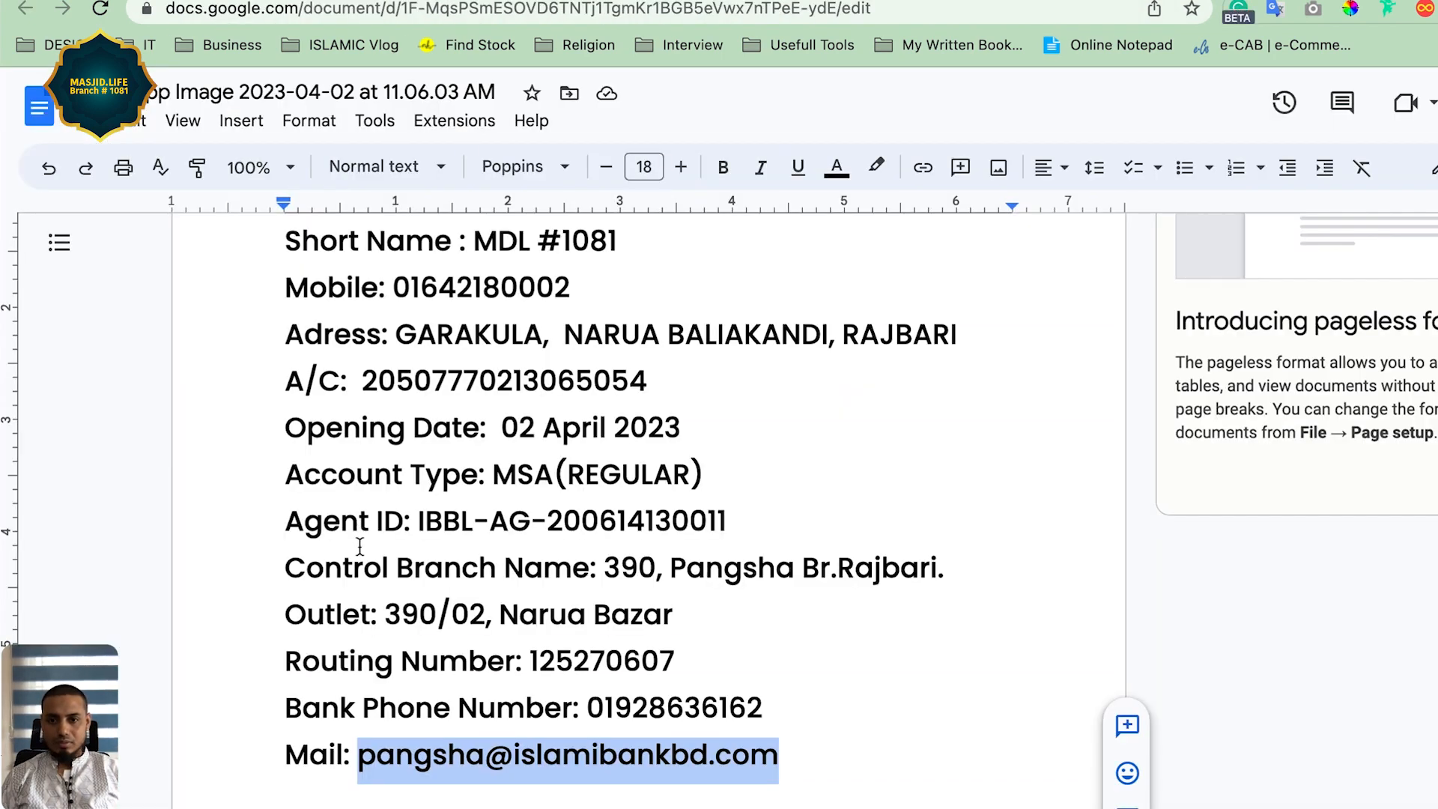
scroll(375, 561, "down", 2)
left_click(386, 527)
left_click_drag(503, 528, 669, 524)
key("super+c")
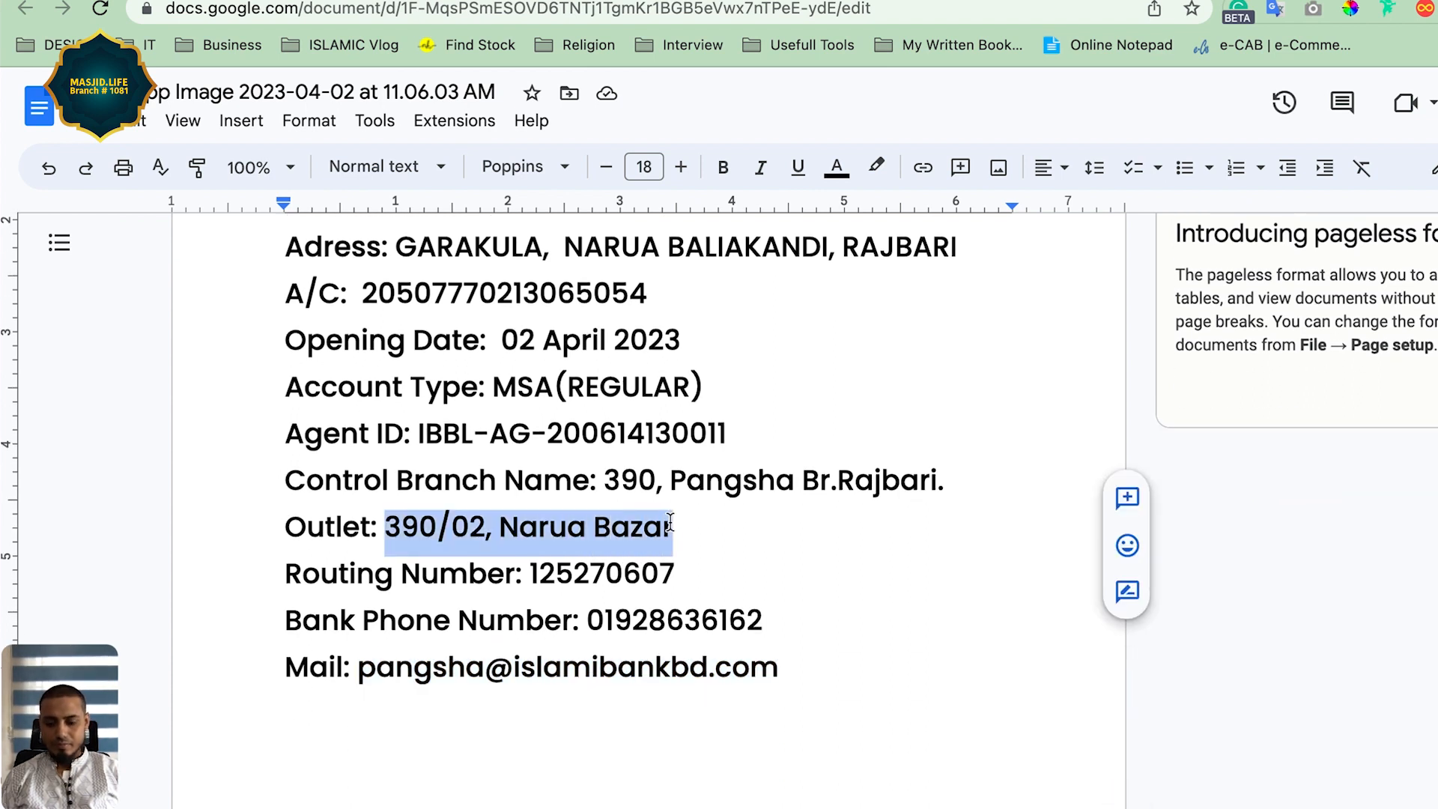
key("ctrl+Tab")
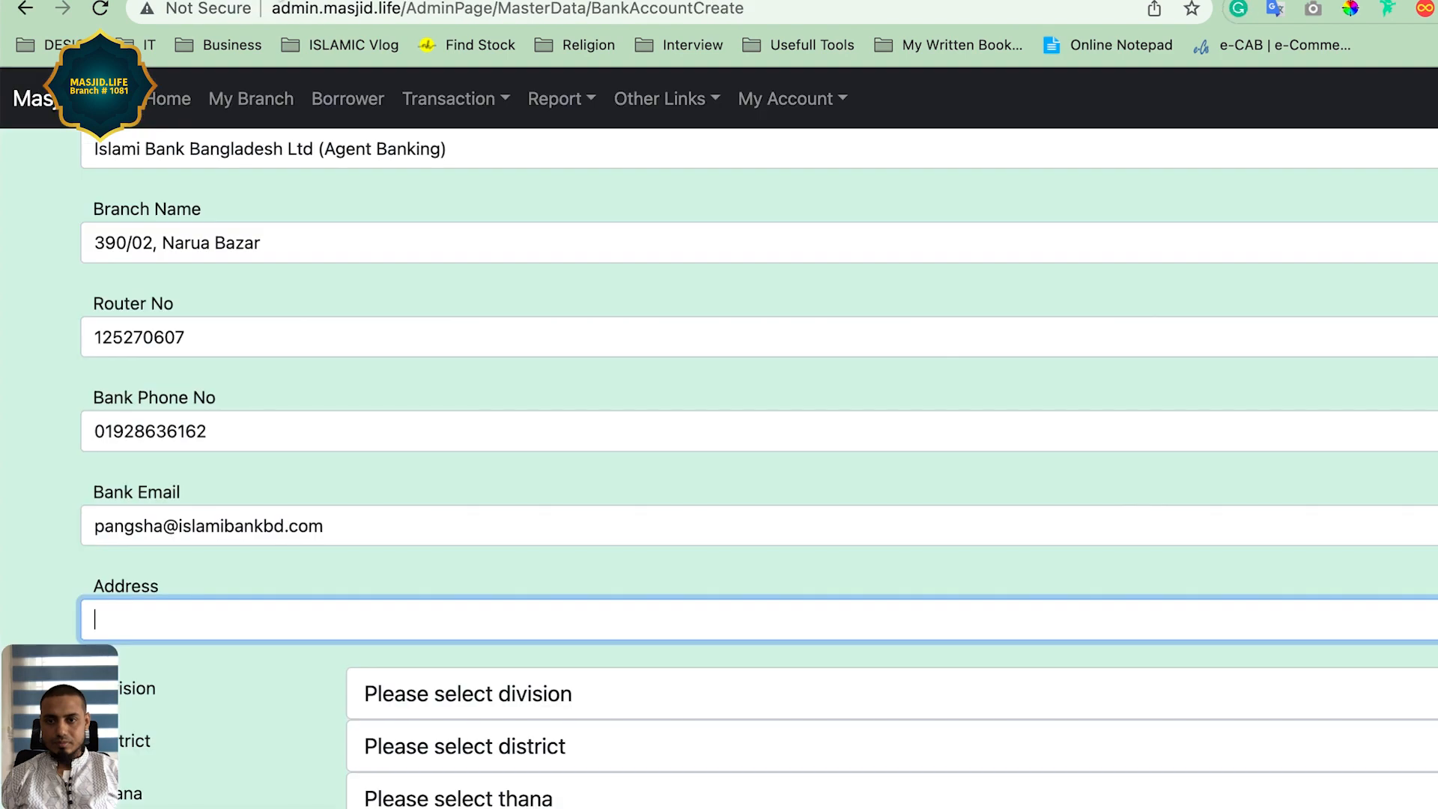
key("super+v")
Set the bank address's division to Dhaka, district to Rajbari and thana to Baliakandi Upazila.
scroll(232, 621, "down", 3)
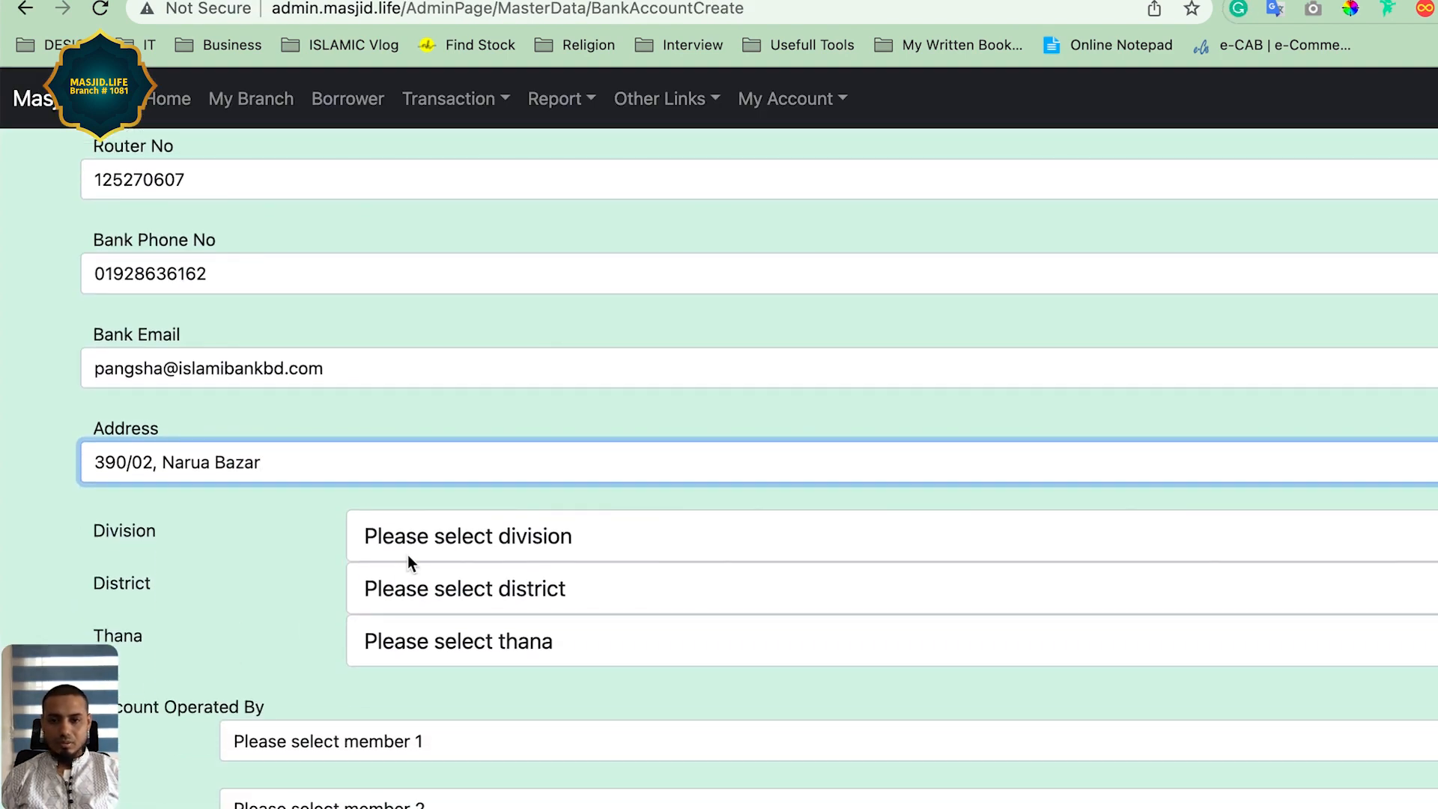
left_click(416, 539)
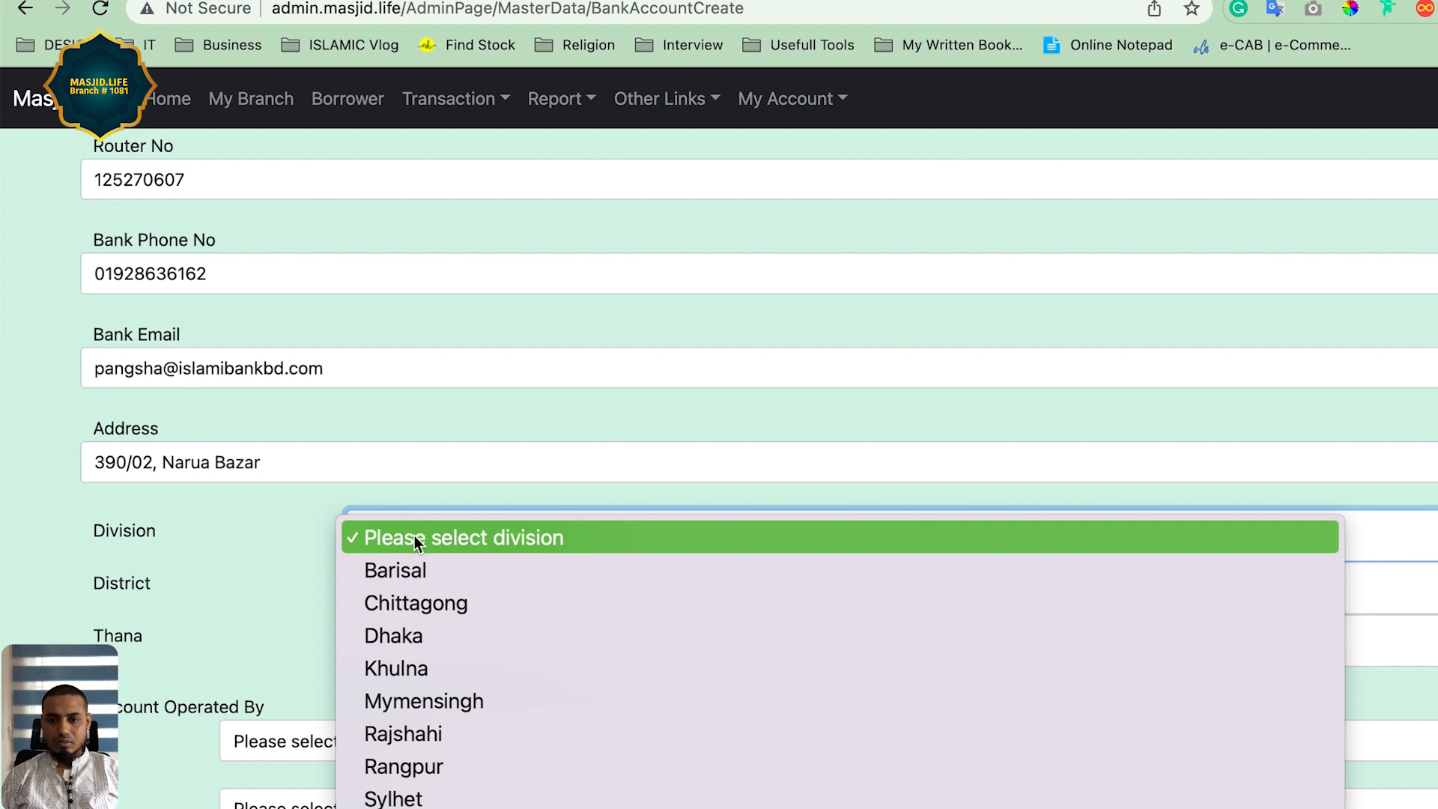
left_click(410, 632)
left_click(479, 597)
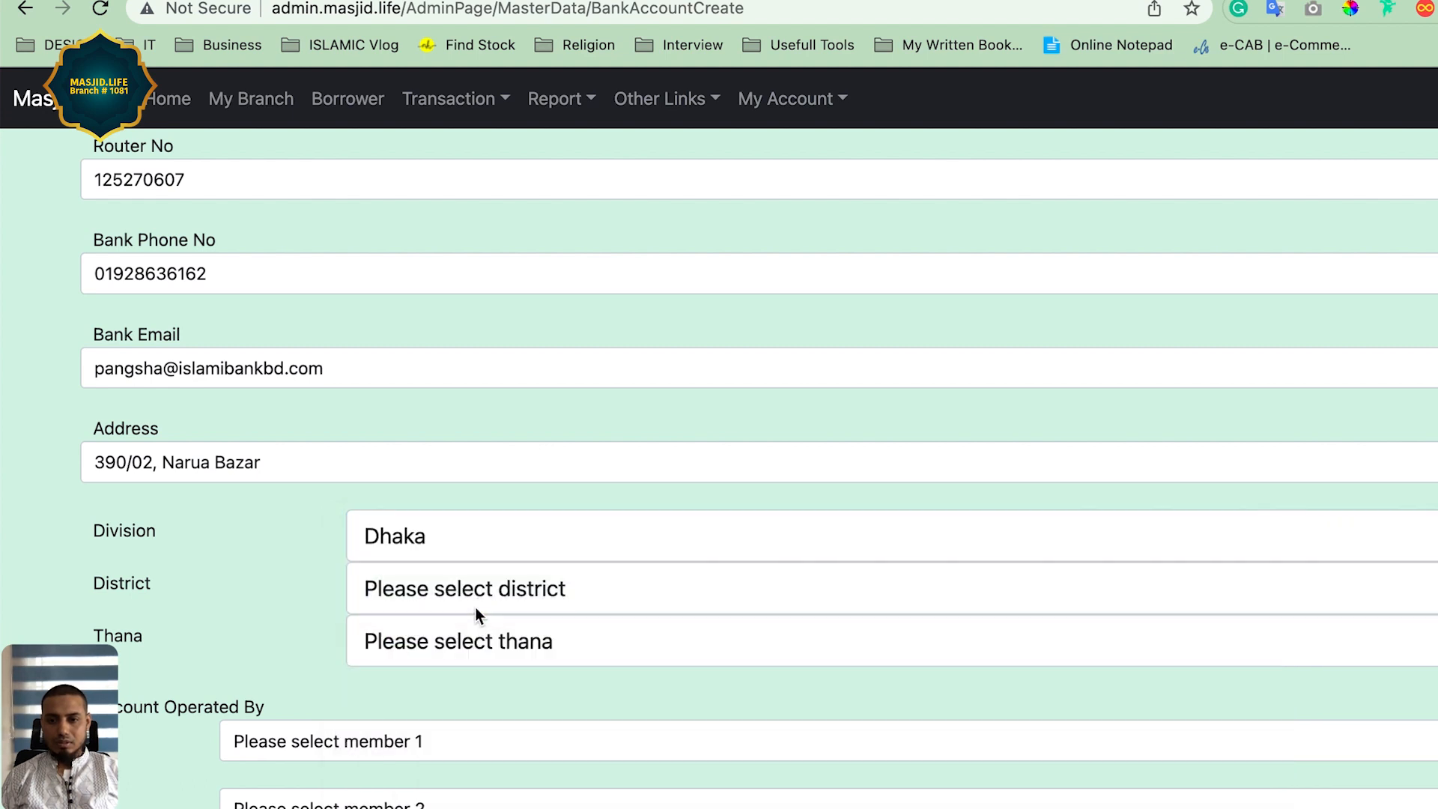
scroll(466, 670, "down", 3)
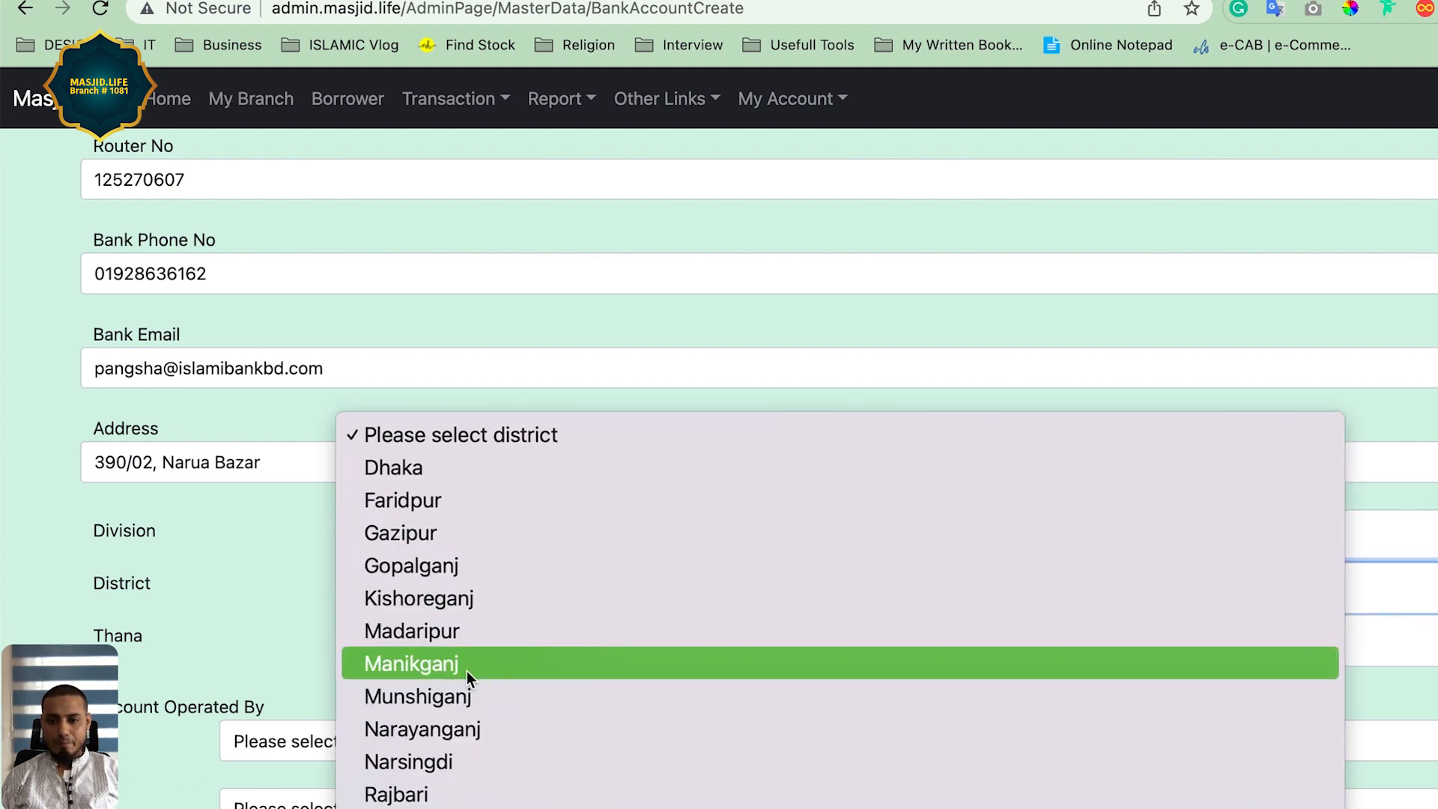
left_click(410, 785)
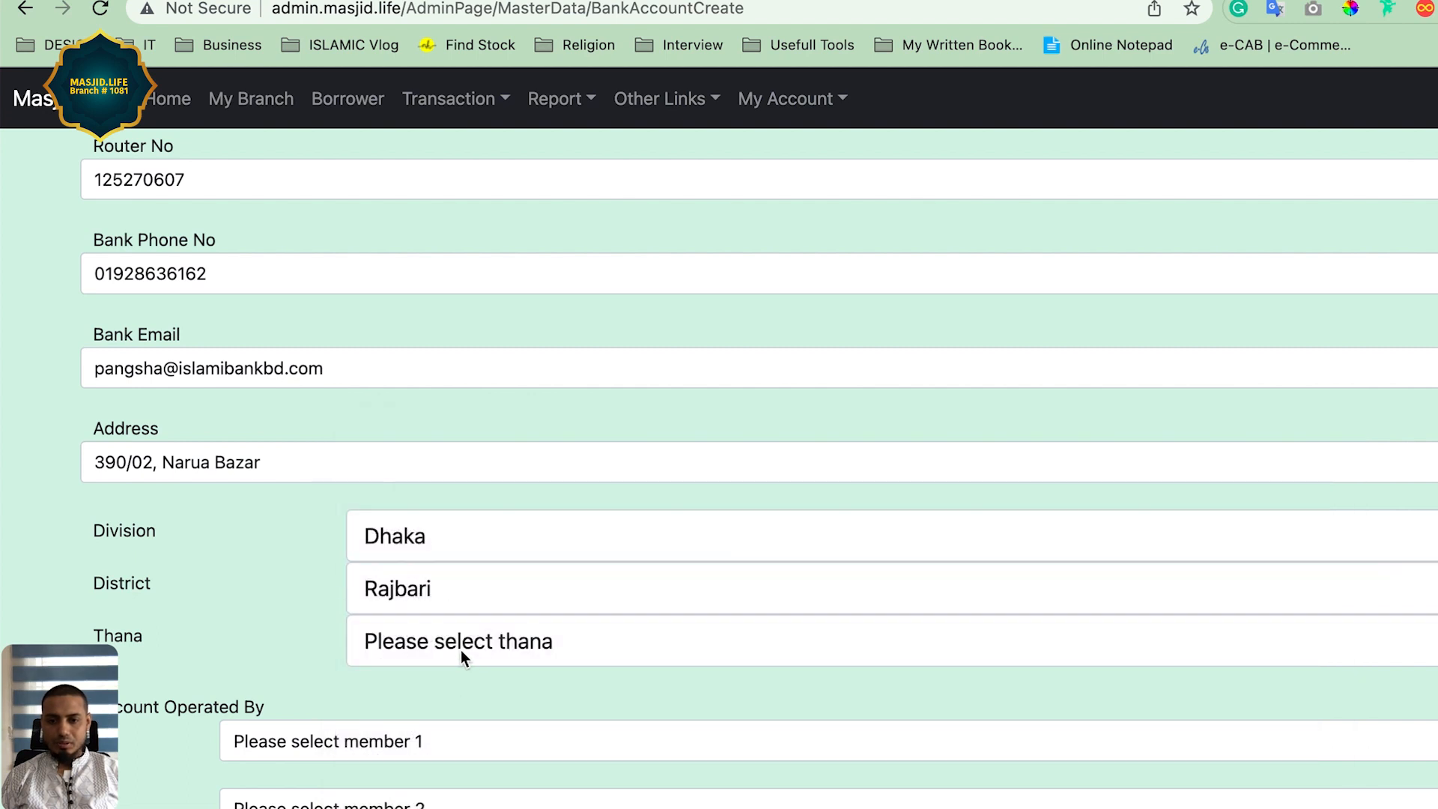
left_click(461, 649)
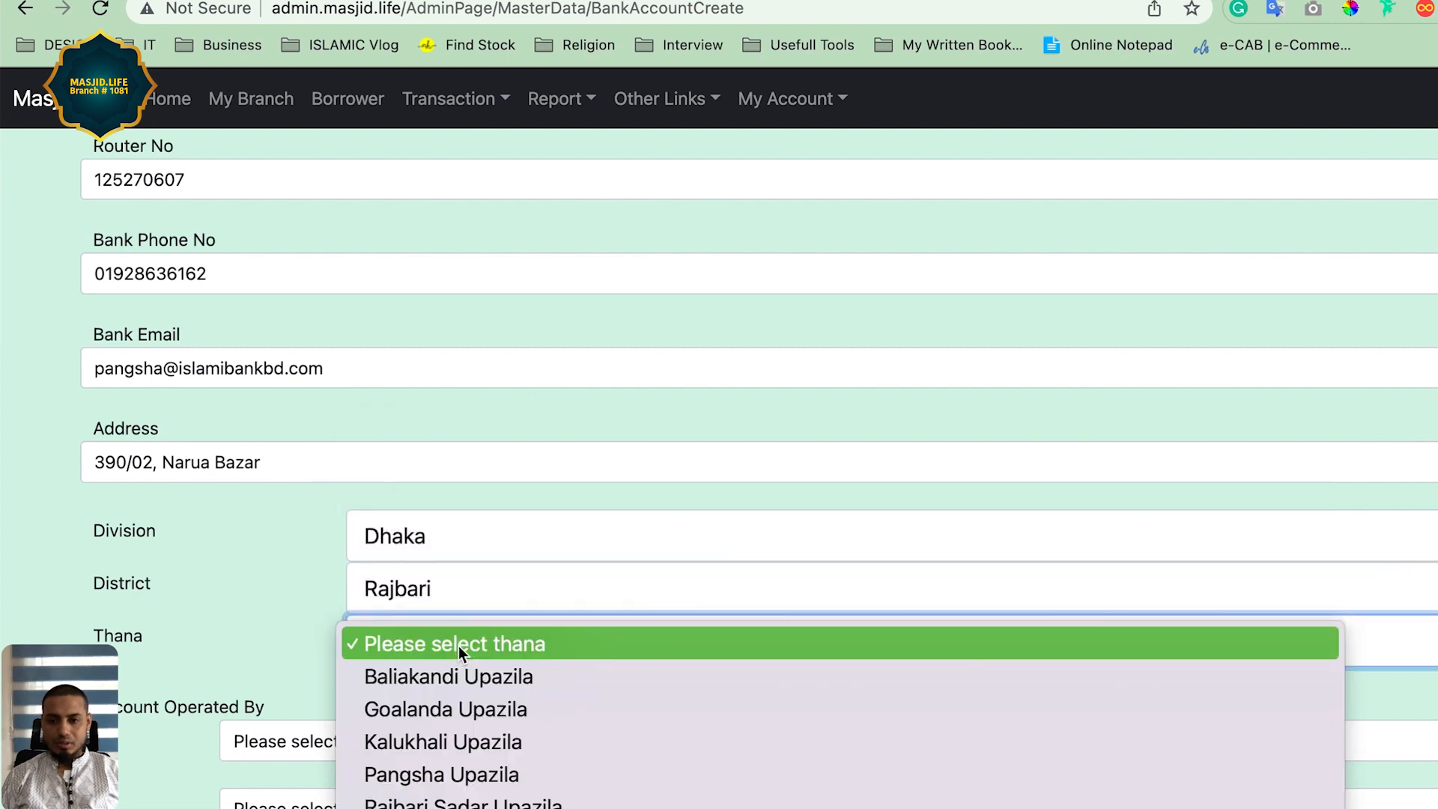
left_click(347, 660)
Assign the three account operators in order: the Cashier, the Team Member who is named in the account name, and the Treasurer.
scroll(322, 629, "down", 3)
scroll(329, 569, "down", 1)
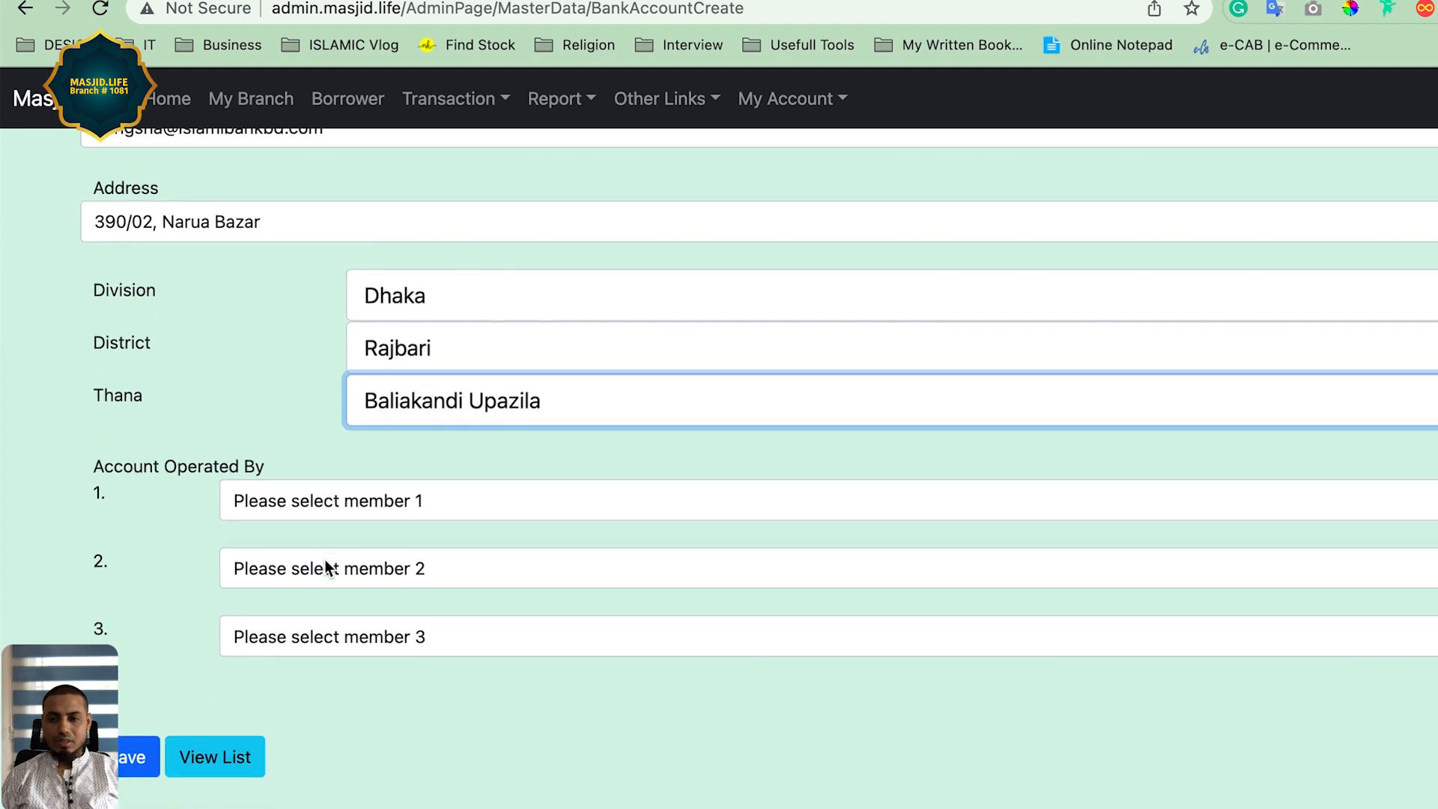
left_click(298, 500)
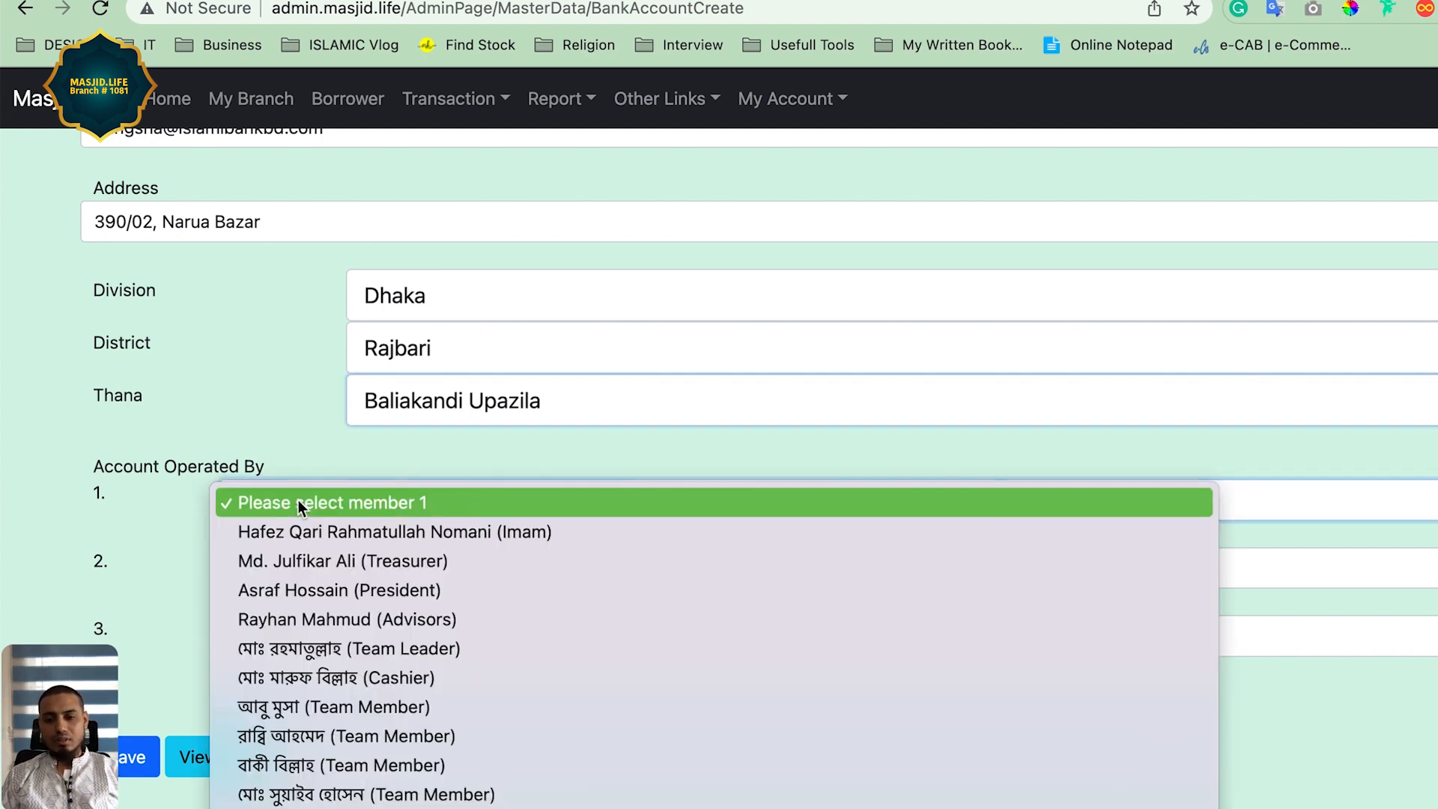
left_click(321, 678)
left_click(332, 569)
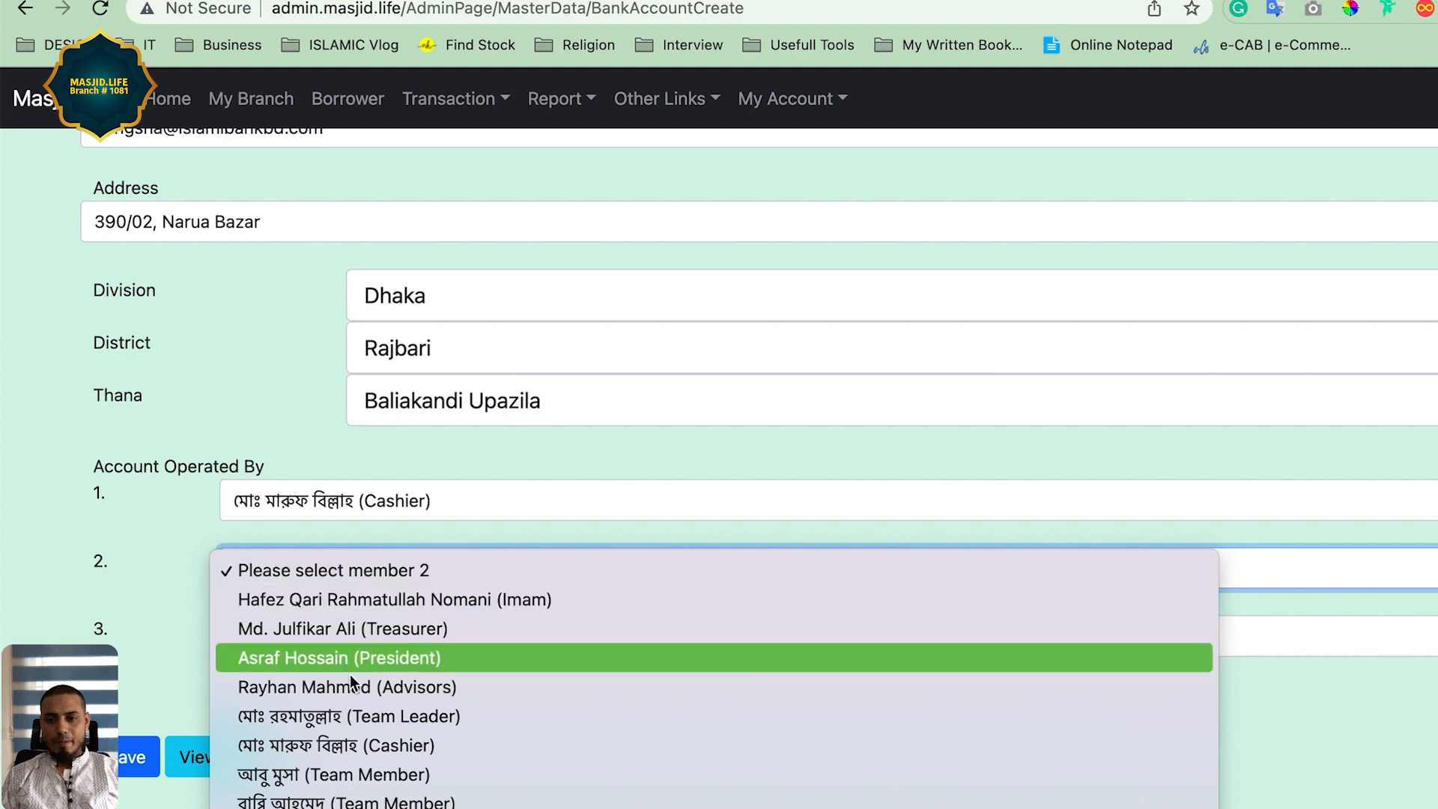
scroll(343, 714, "down", 3)
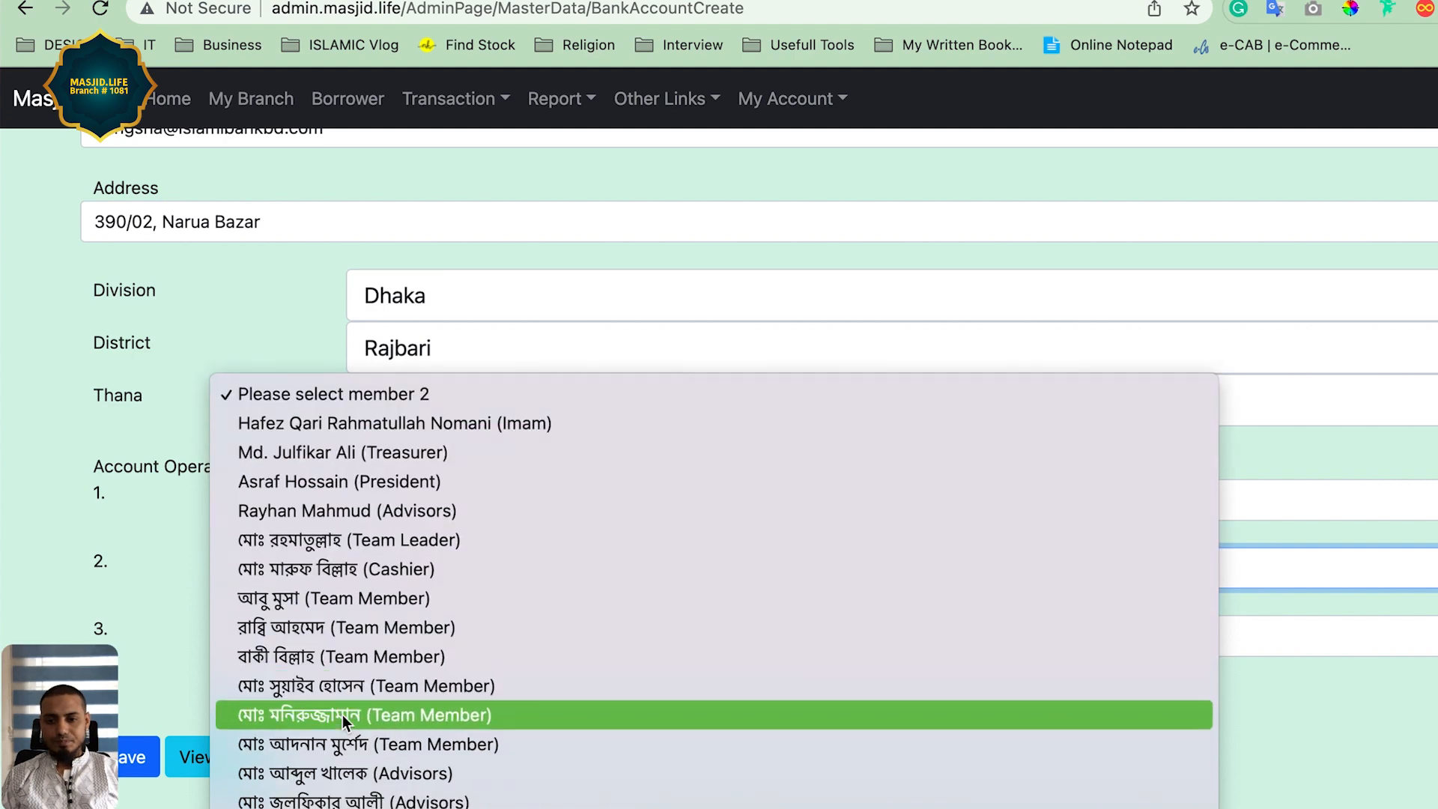
left_click(323, 658)
left_click(322, 644)
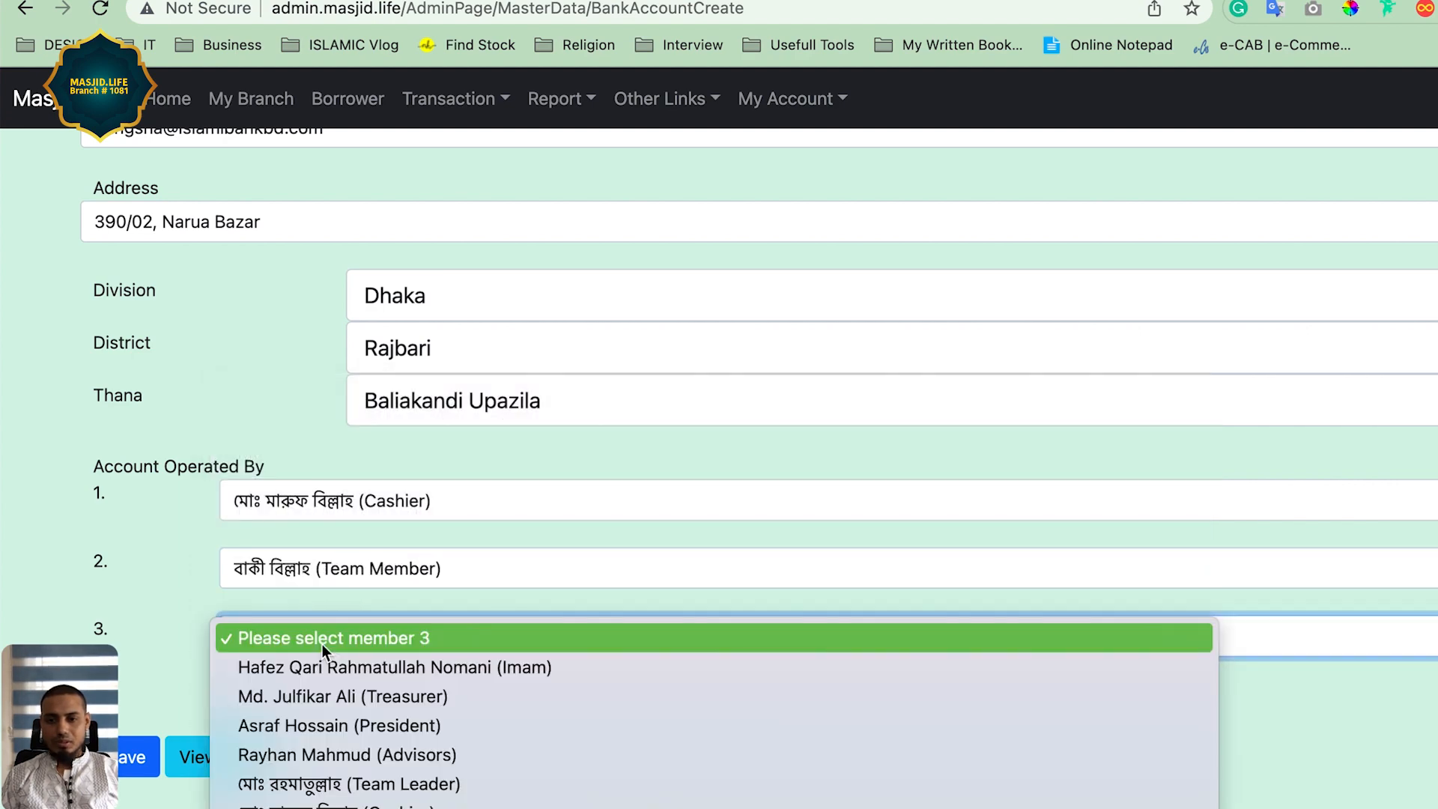
left_click(317, 697)
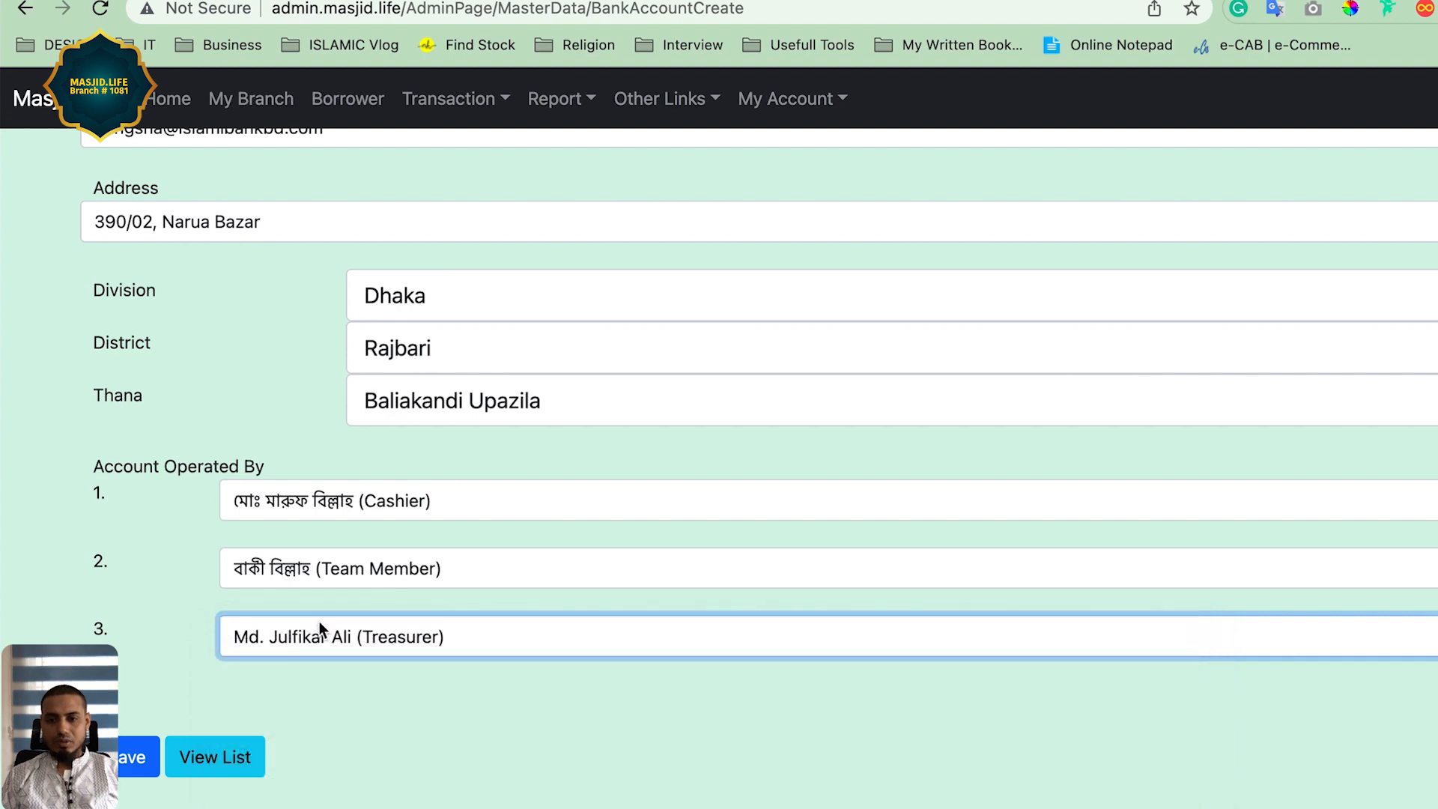
Review the completed bank account registration form from branch to account operators and save it.
scroll(446, 677, "down", 4)
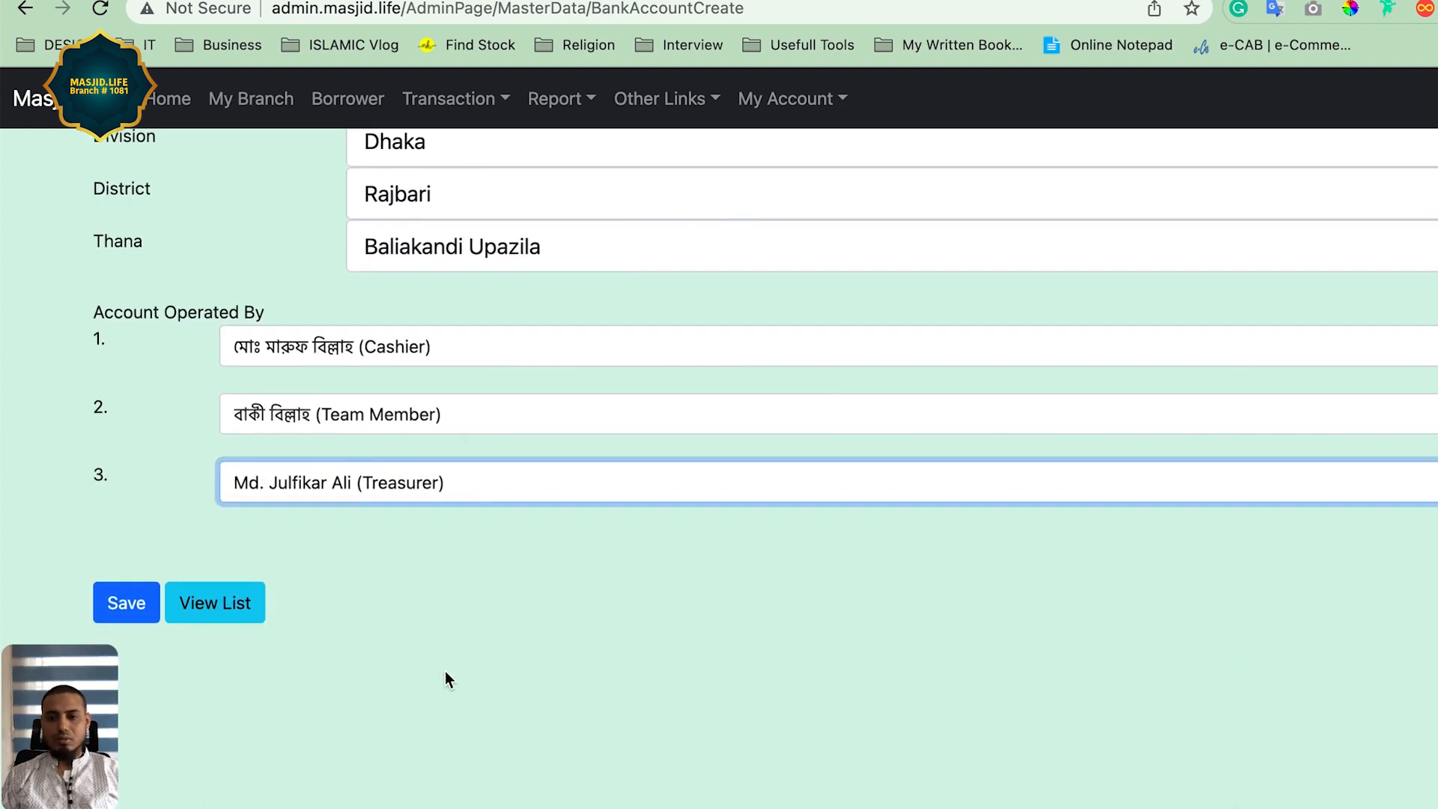
scroll(448, 651, "up", 6)
scroll(448, 424, "up", 15)
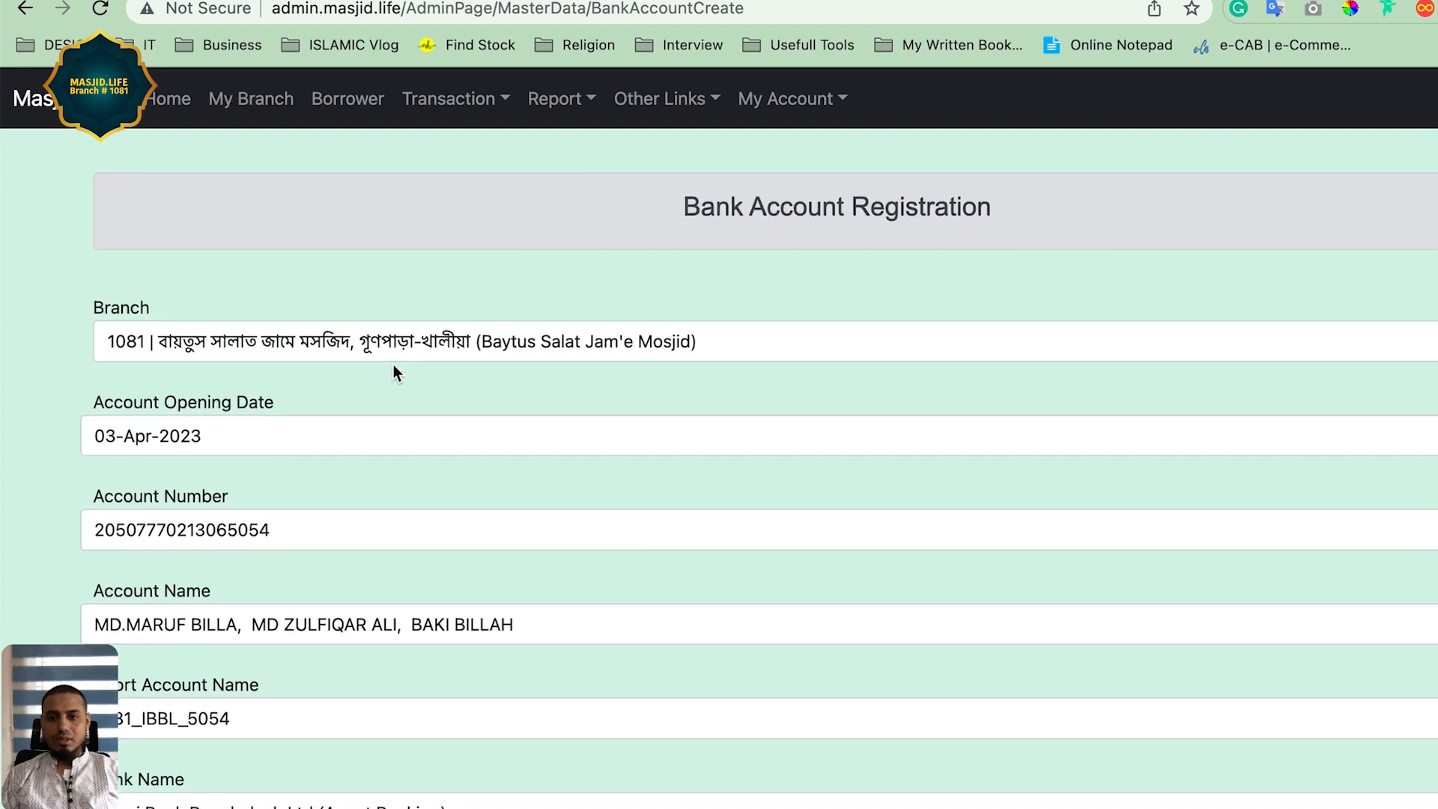
scroll(394, 367, "down", 3)
scroll(393, 366, "down", 2)
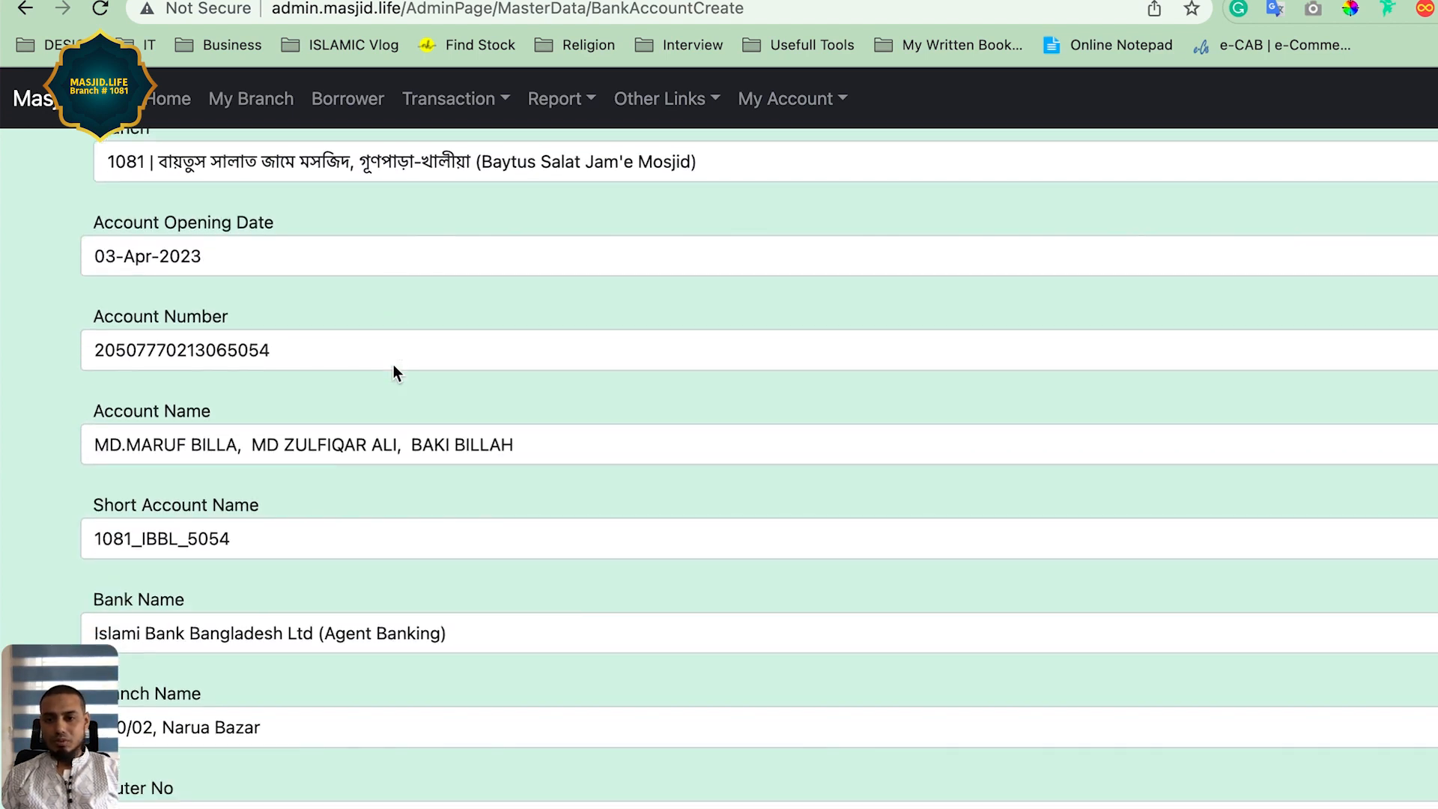
scroll(299, 424, "down", 3)
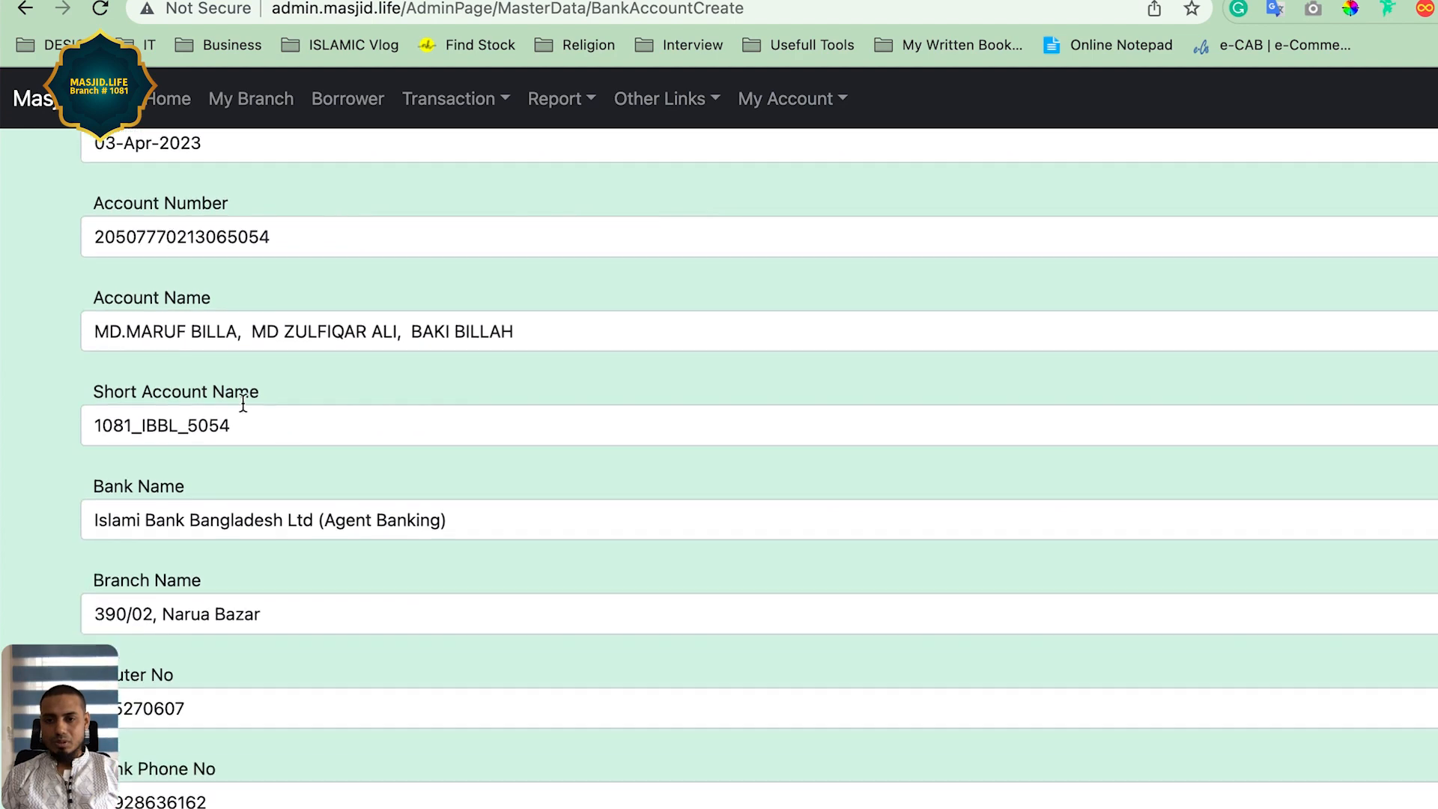
scroll(214, 441, "down", 4)
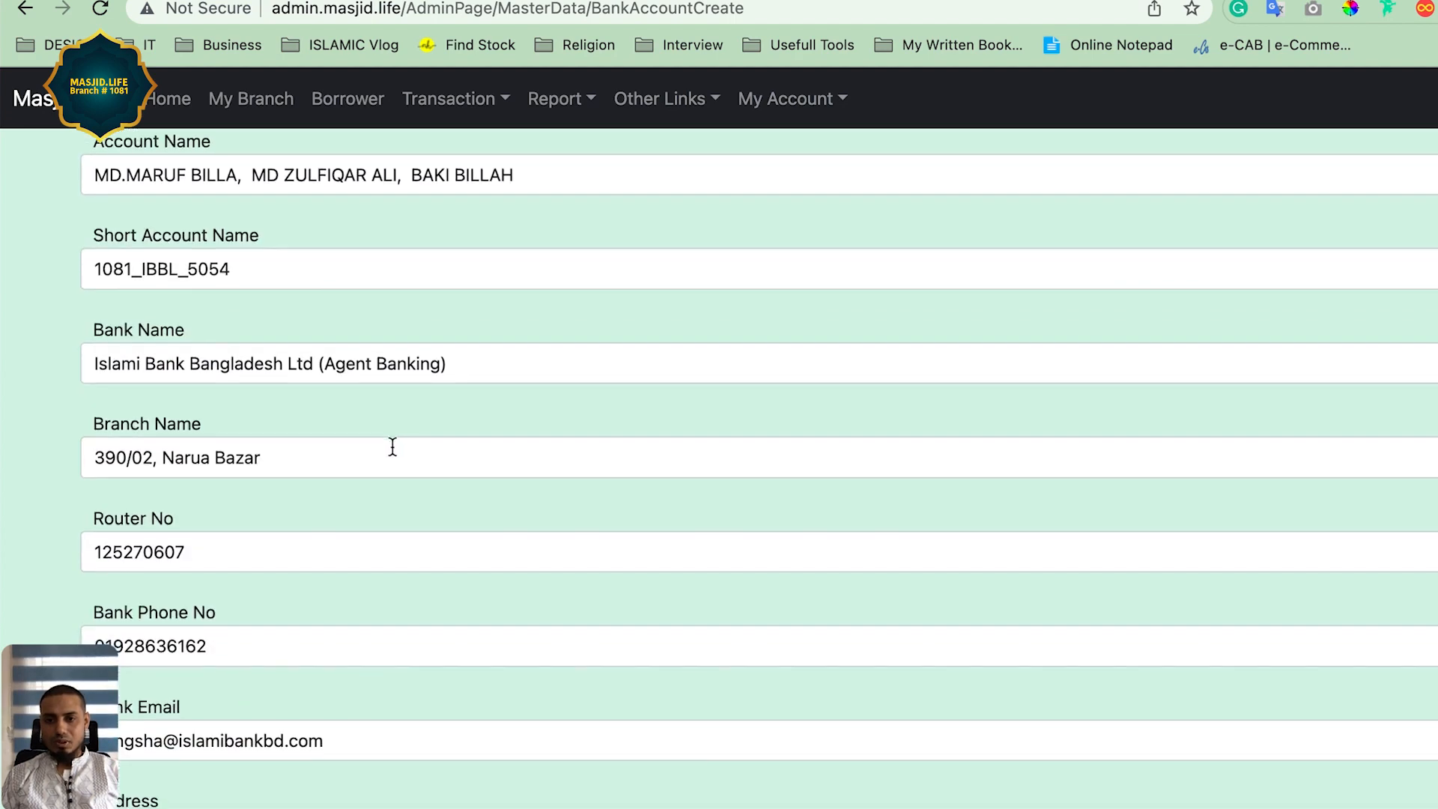
scroll(392, 446, "down", 10)
scroll(392, 447, "down", 2)
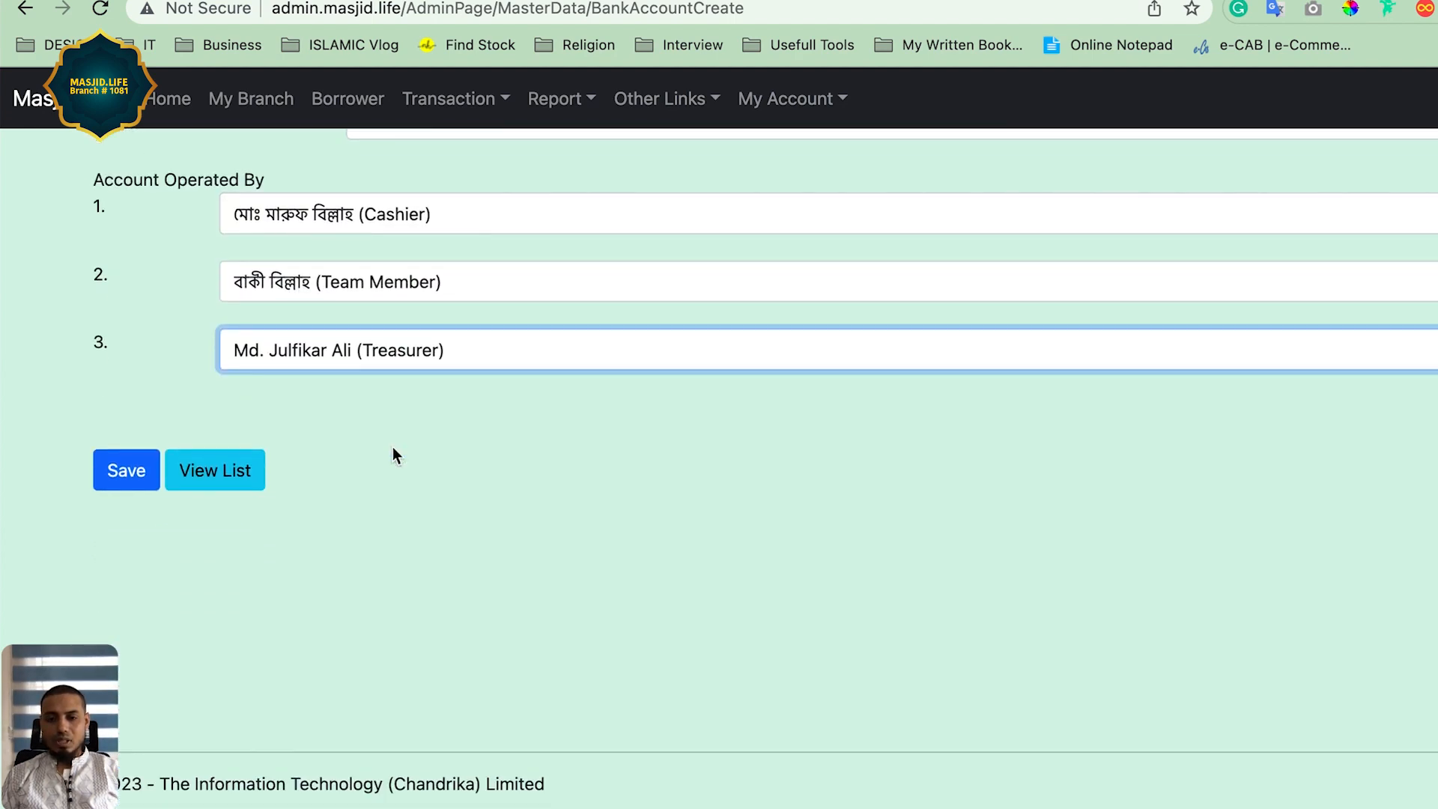
left_click(120, 475)
left_click(120, 475)
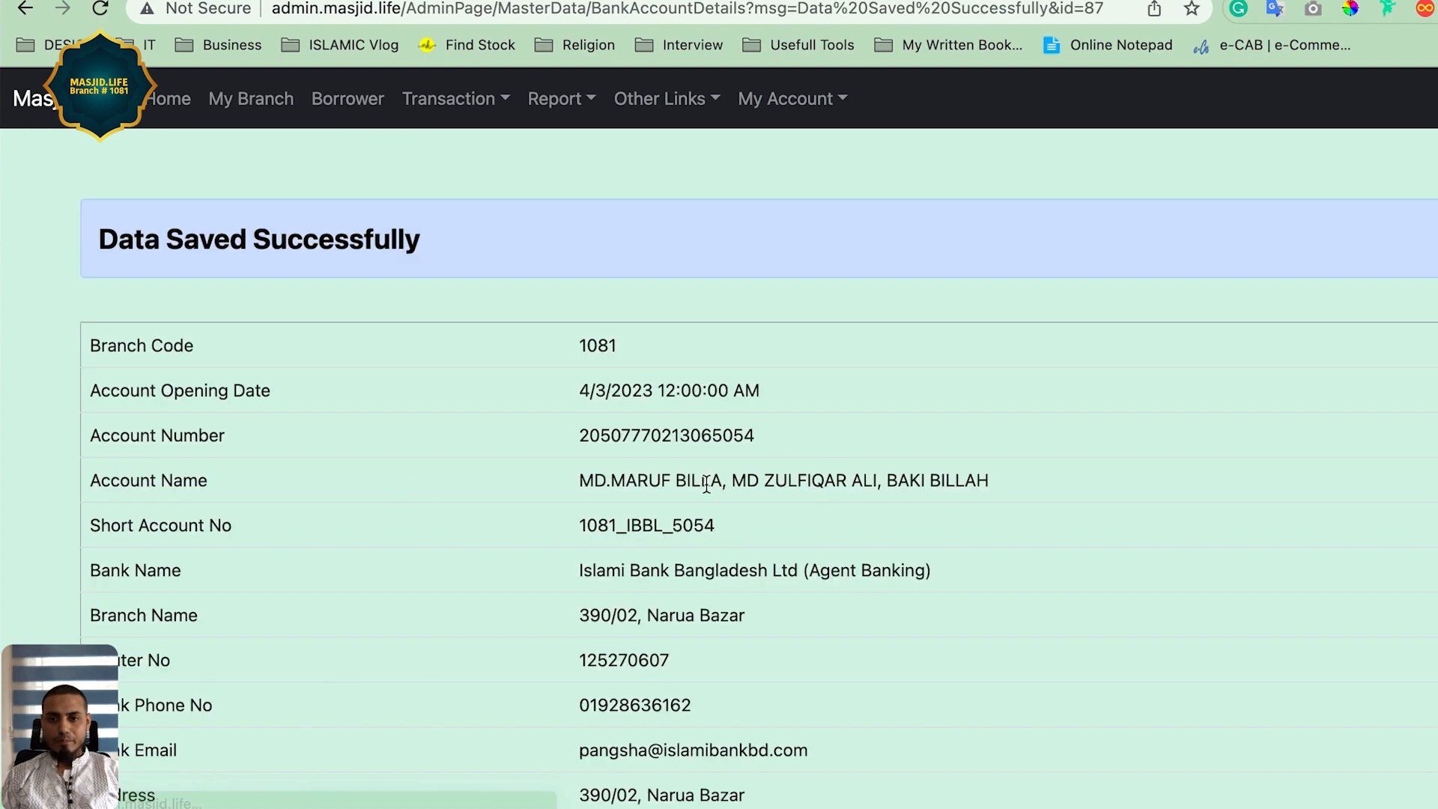
Check the saved bank account record's details, from the branch code through the three account operators.
scroll(707, 484, "down", 5)
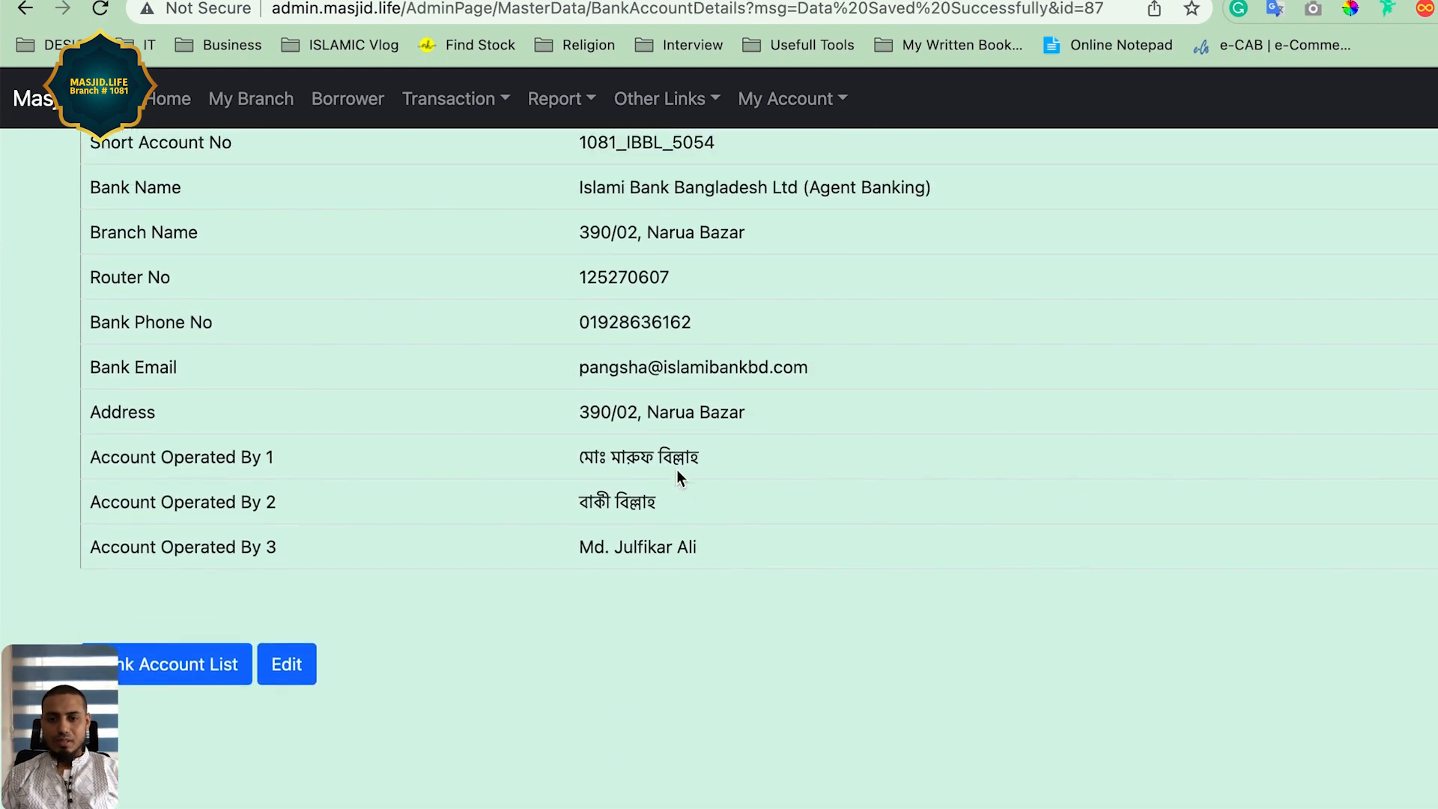
scroll(677, 477, "up", 5)
left_click_drag(578, 345, 815, 709)
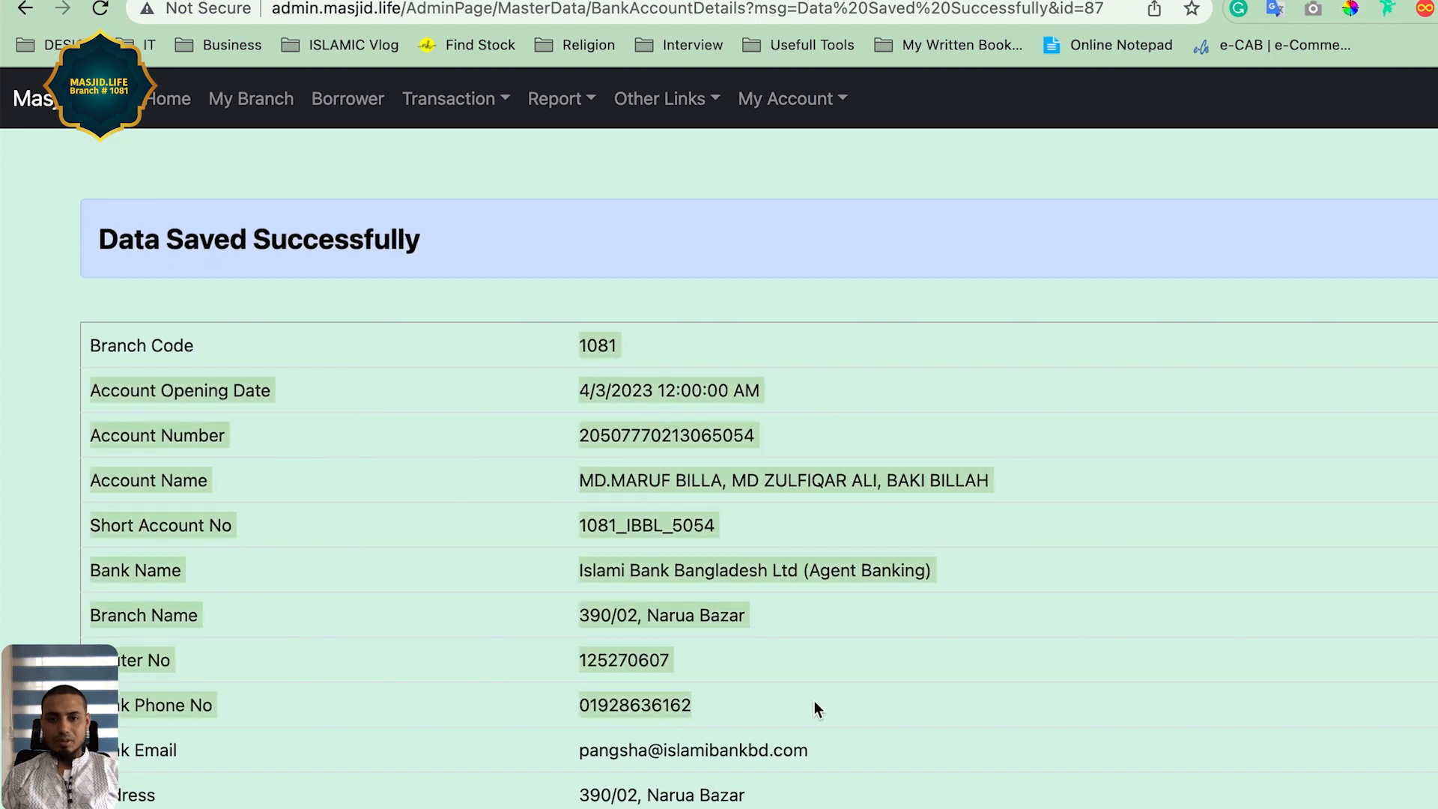
left_click(1008, 605)
scroll(1008, 604, "down", 3)
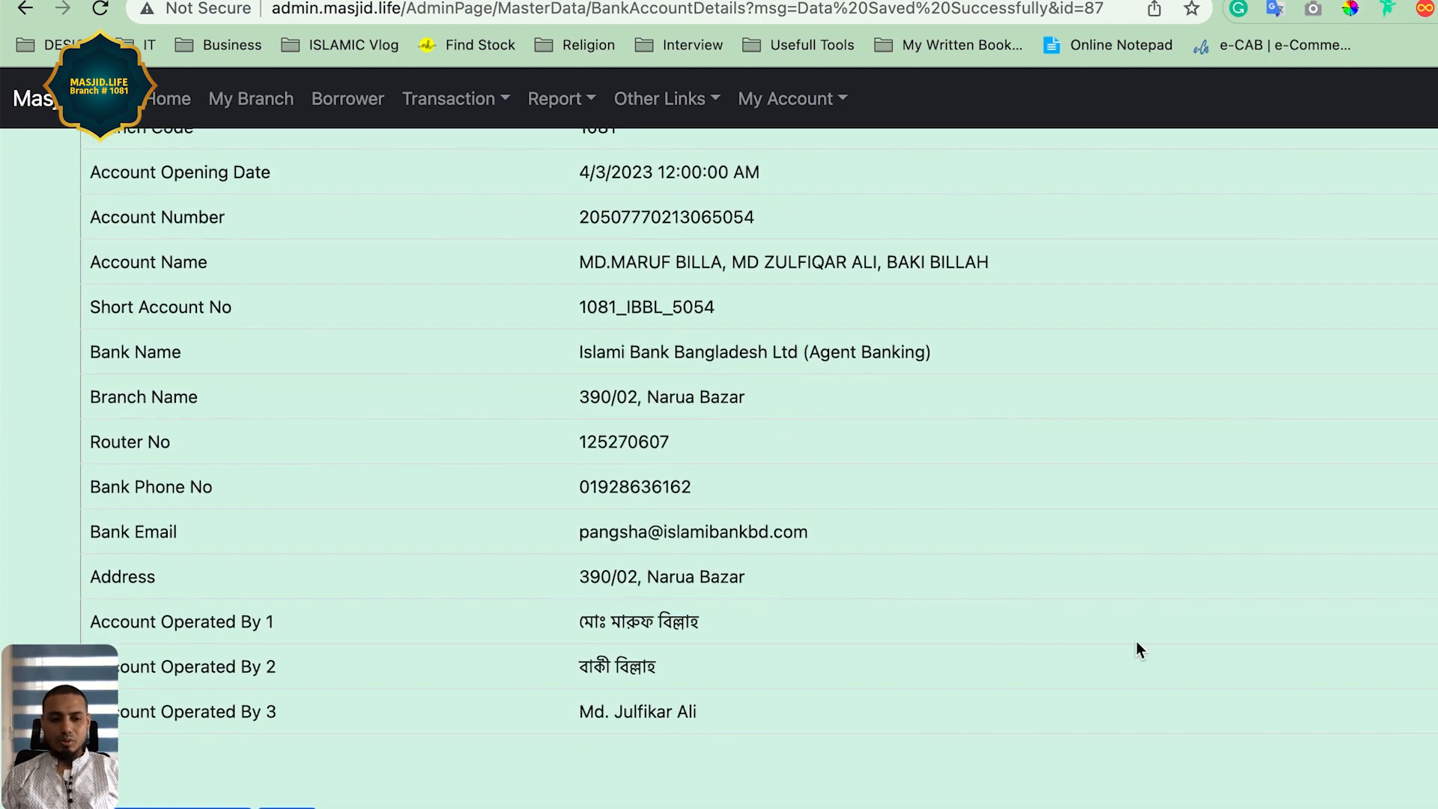
scroll(880, 588, "down", 1)
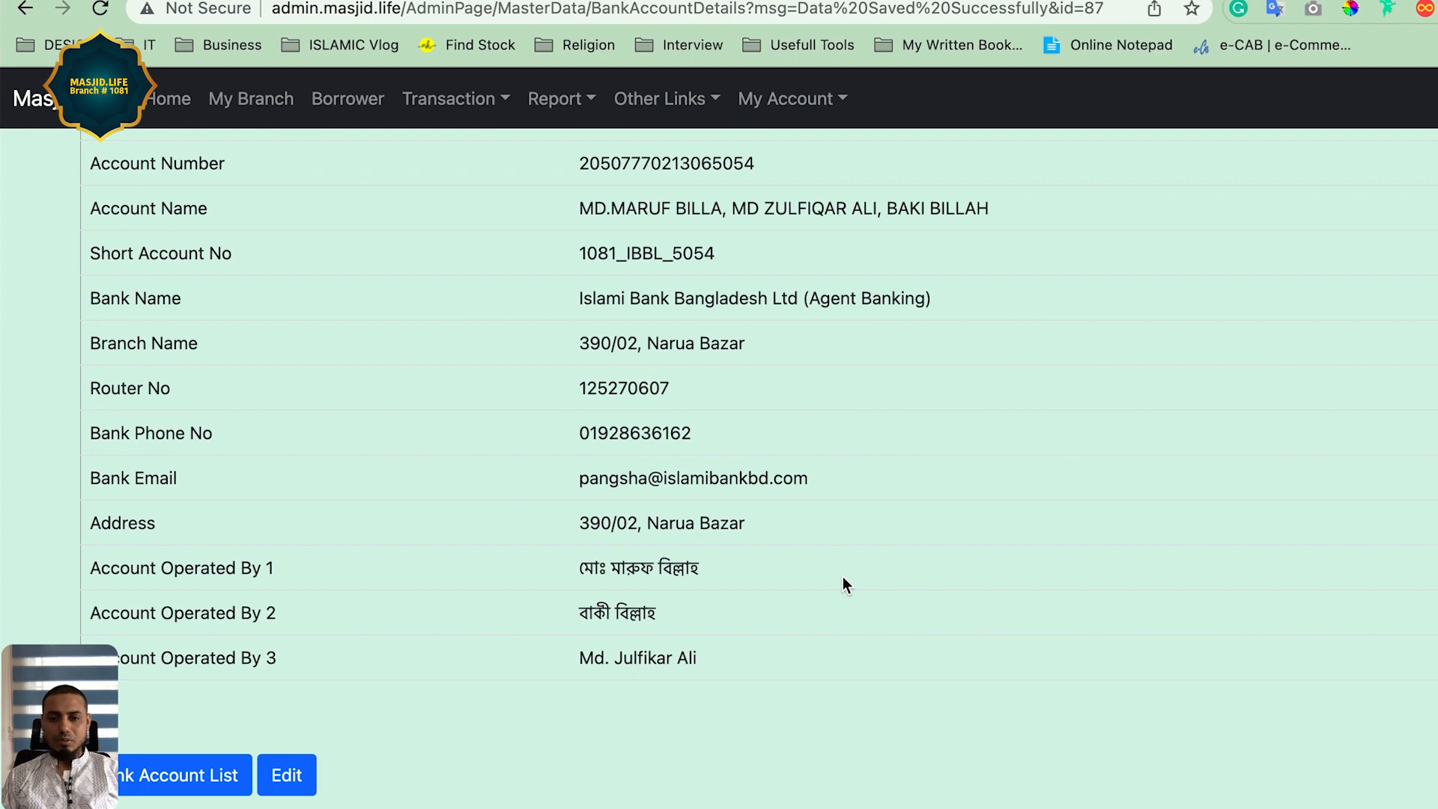
scroll(650, 578, "up", 4)
scroll(1324, 764, "down", 4)
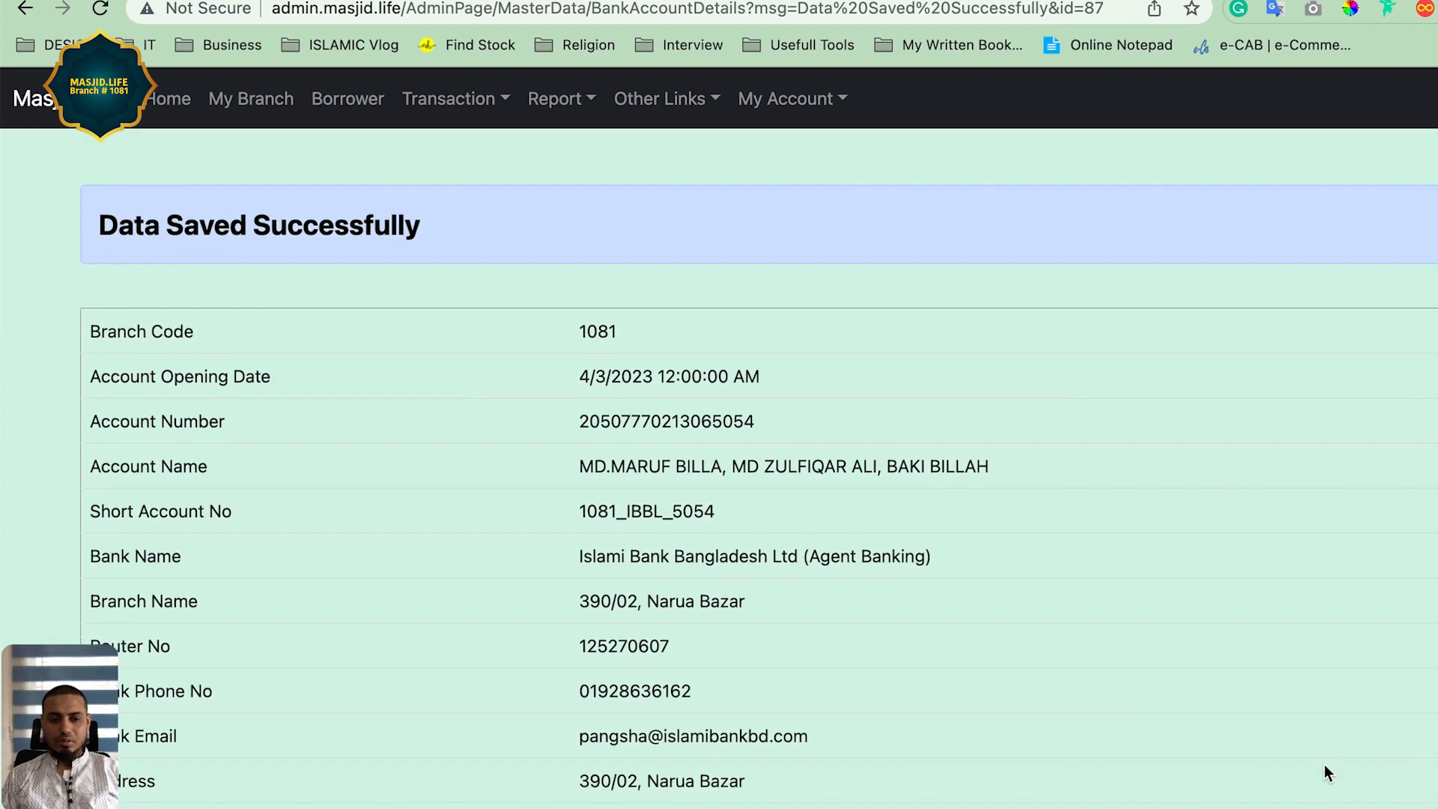